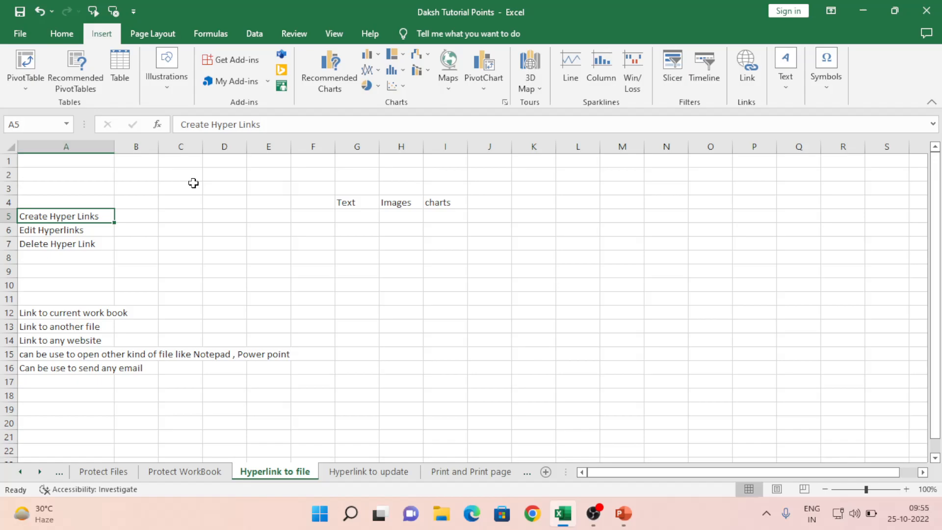
Step: Enter 'Link for Sheet2' in A2 of the Hyperlink to file sheet, then open blank workbook Book4
{"action": "key", "text": "Down"}
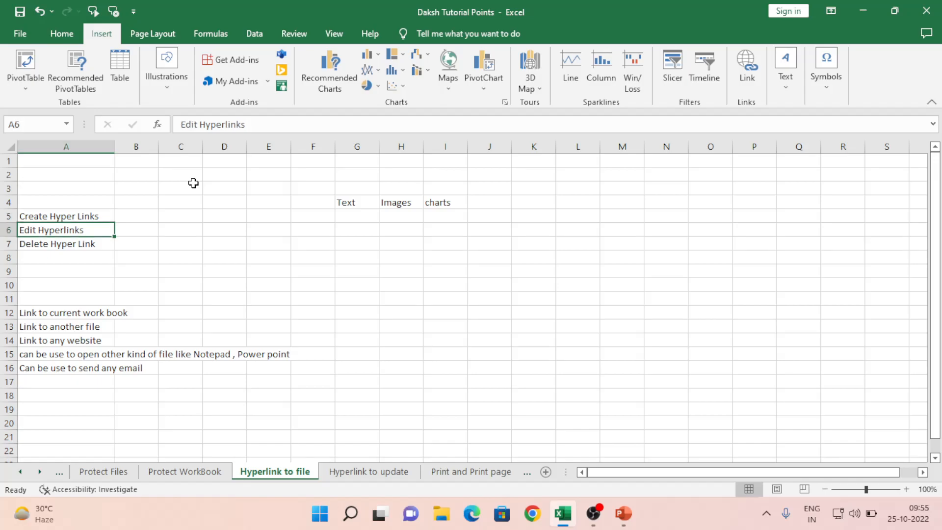
{"action": "key", "text": "Down"}
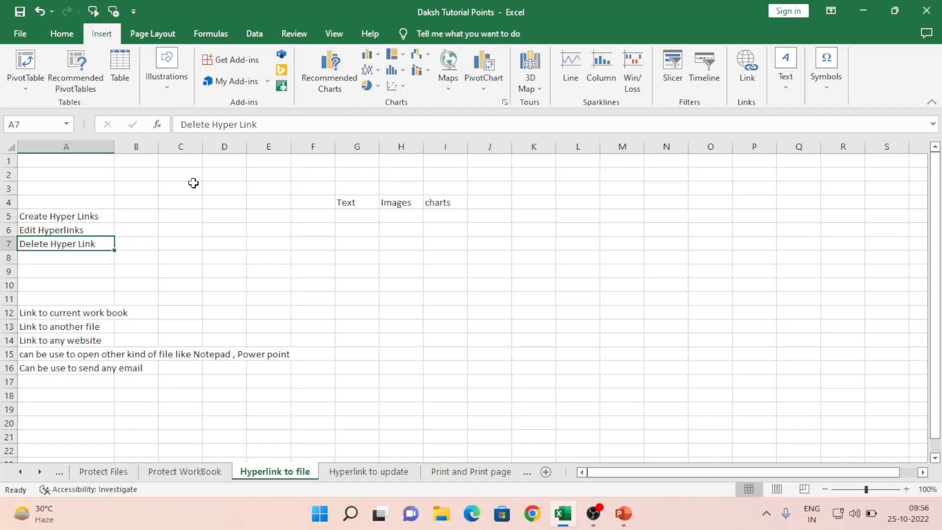
{"action": "key", "text": "Up"}
{"action": "key", "text": "Up"}
{"action": "key", "text": "Up"}
{"action": "key", "text": "Up"}
{"action": "key", "text": "Up"}
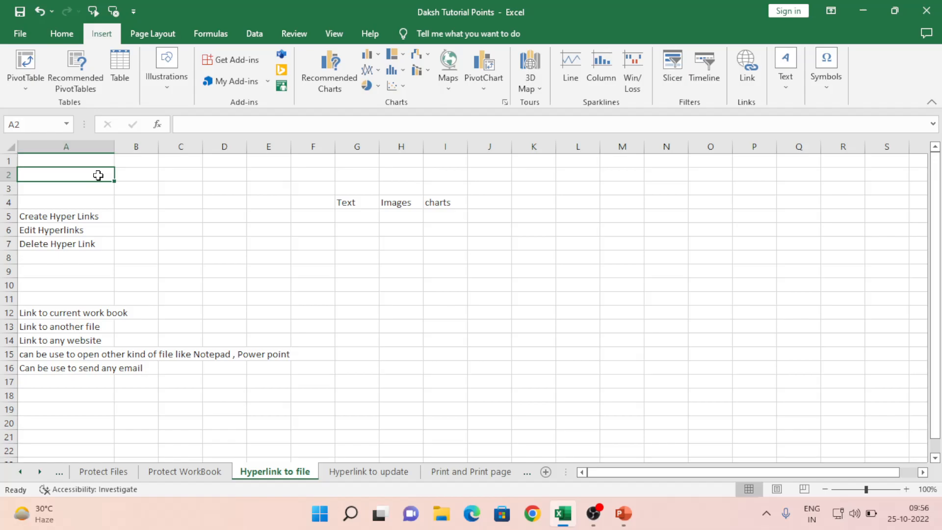
{"action": "type", "text": "Link"}
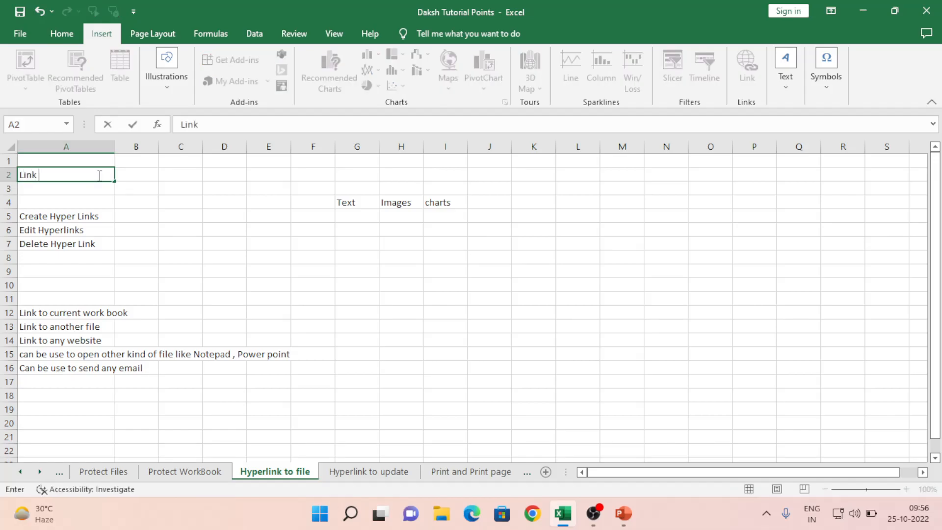
{"action": "type", "text": " for"}
{"action": "type", "text": "Shhe"}
{"action": "key", "text": "BackSpace"}
{"action": "key", "text": "BackSpace"}
{"action": "type", "text": "eet2"}
{"action": "key", "text": "Return"}
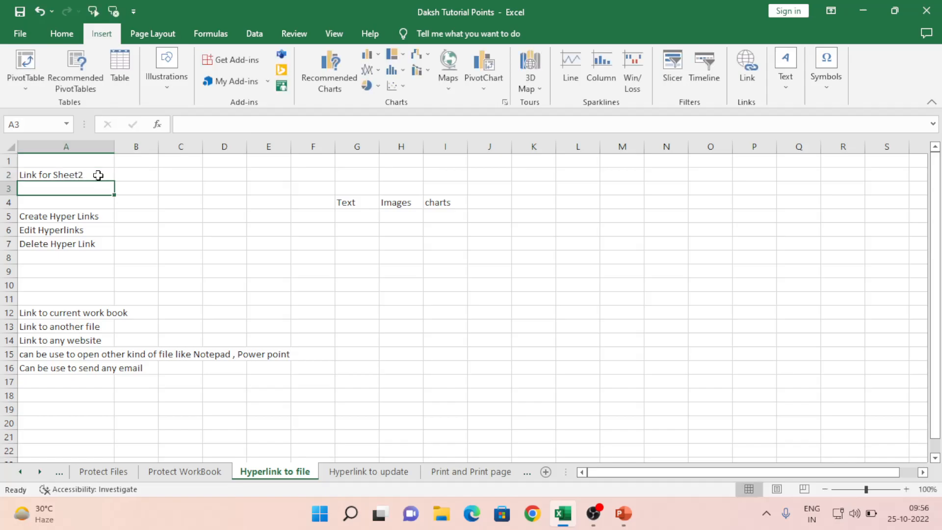
{"action": "key", "text": "ctrl+n"}
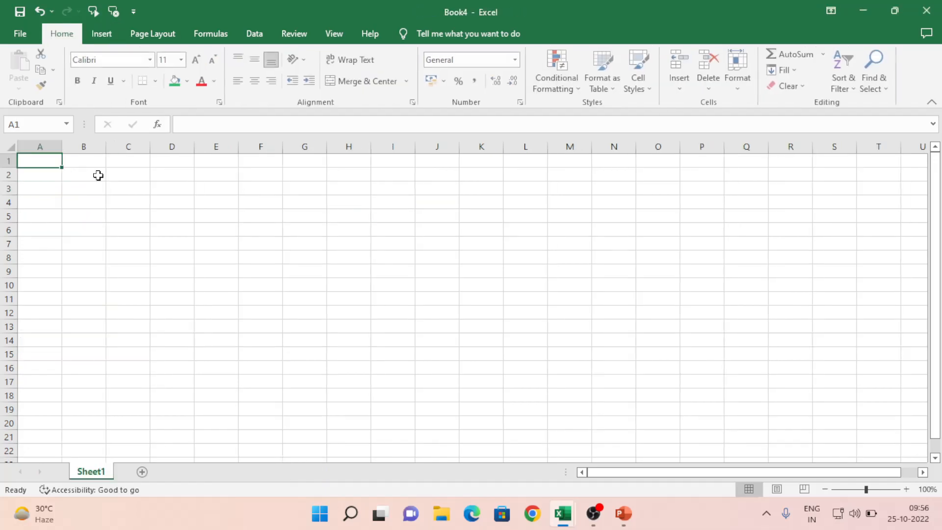
Step: Add Sheet2 and Sheet3 to the new workbook and go back to Sheet1
{"action": "left_click", "coordinate": [142, 472]}
{"action": "left_click", "coordinate": [187, 471]}
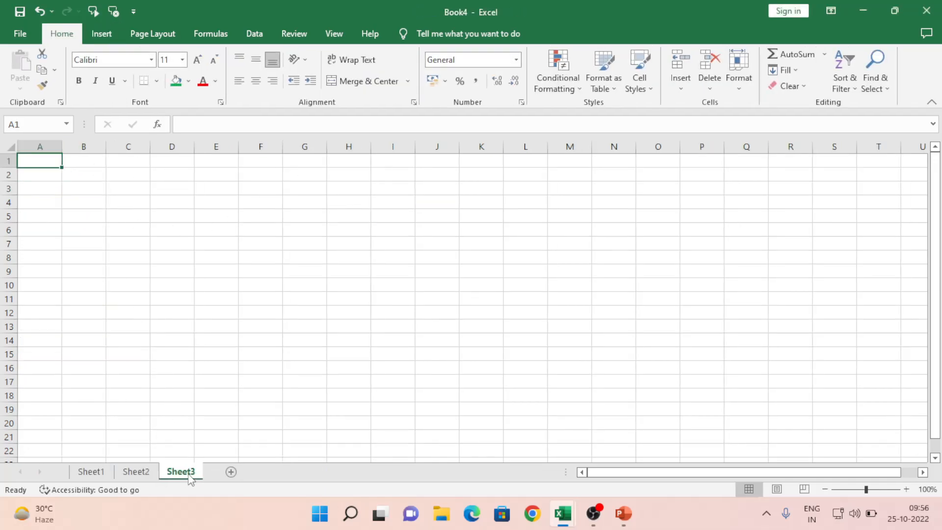
{"action": "left_click", "coordinate": [93, 472]}
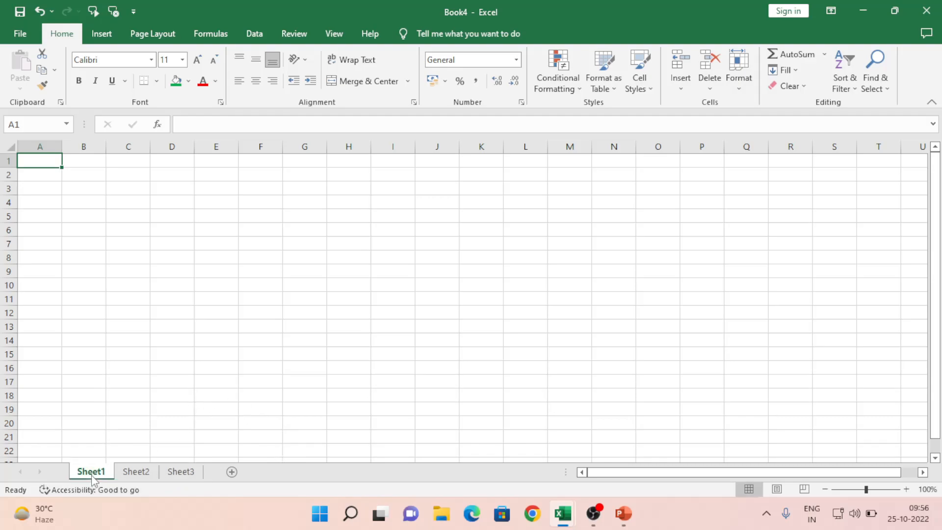
Step: Enter 'Link for sheet3' in A2 of Sheet1 and widen column A to 16.86
{"action": "left_click", "coordinate": [51, 175]}
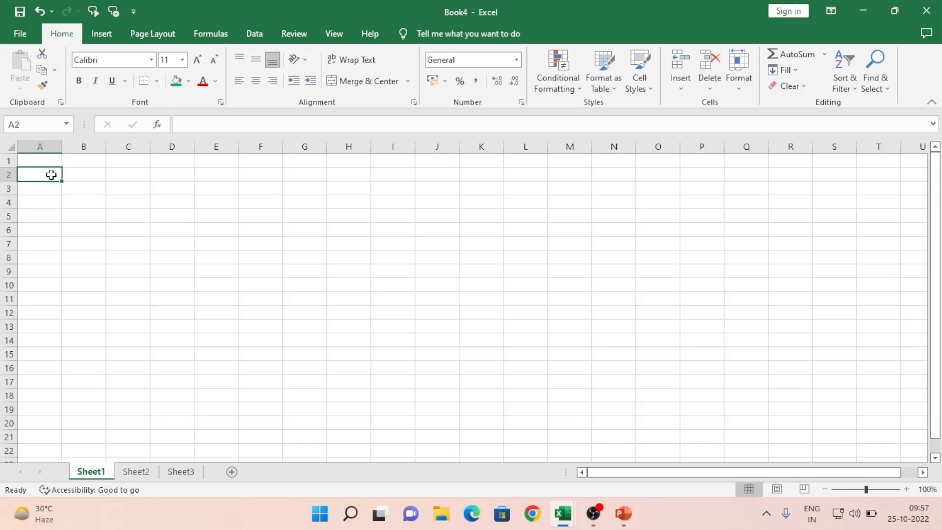
{"action": "type", "text": "Link for sheet3"}
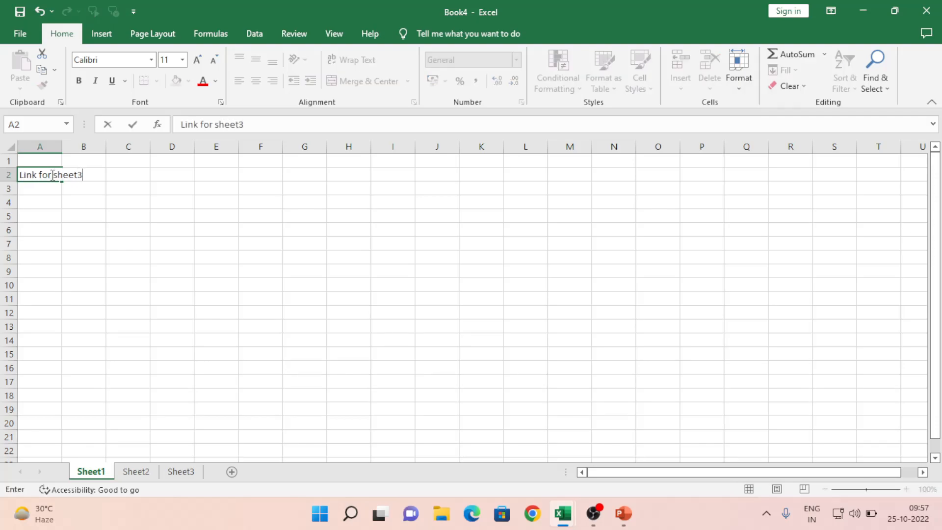
{"action": "key", "text": "Return"}
{"action": "left_click", "coordinate": [45, 177]}
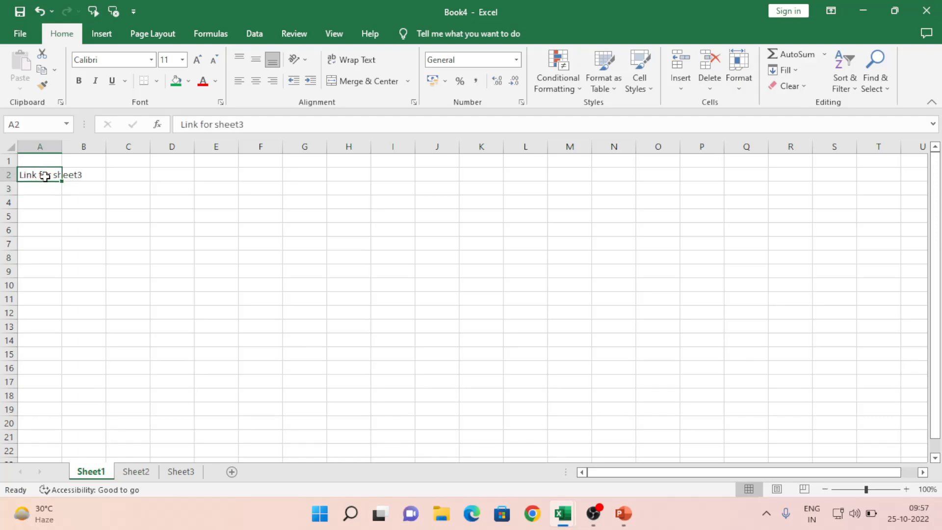
{"action": "left_click_drag", "start_coordinate": [62, 150], "coordinate": [103, 150]}
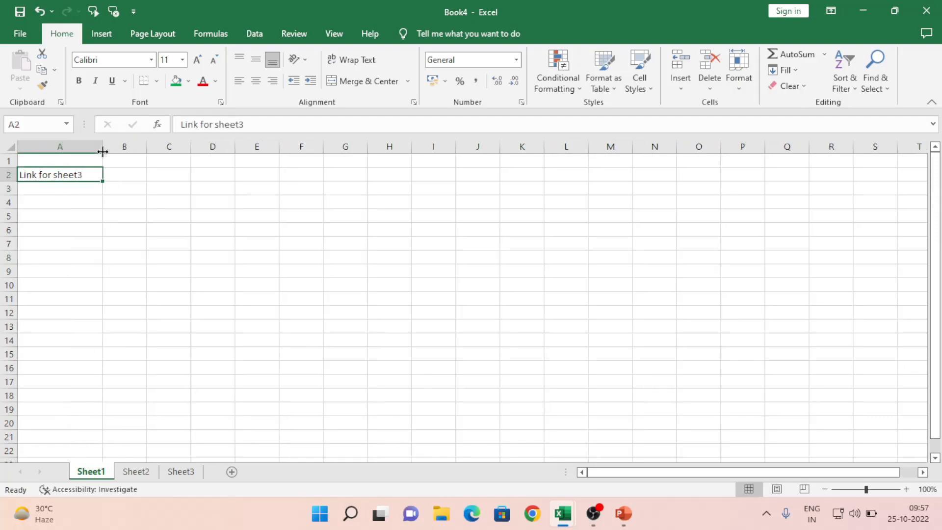
Step: Set up a Place in This Document link on A2 targeting Sheet3, cell A10
{"action": "right_click", "coordinate": [45, 175]}
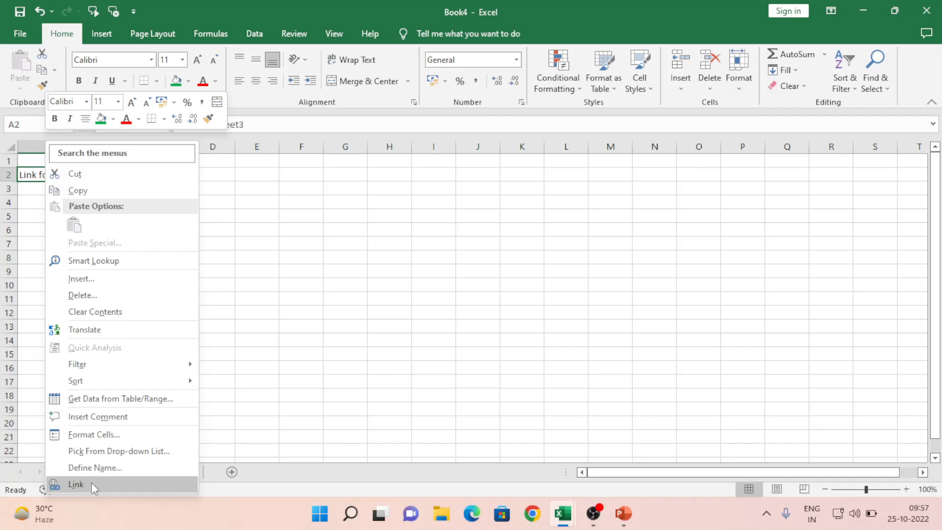
{"action": "left_click", "coordinate": [396, 220]}
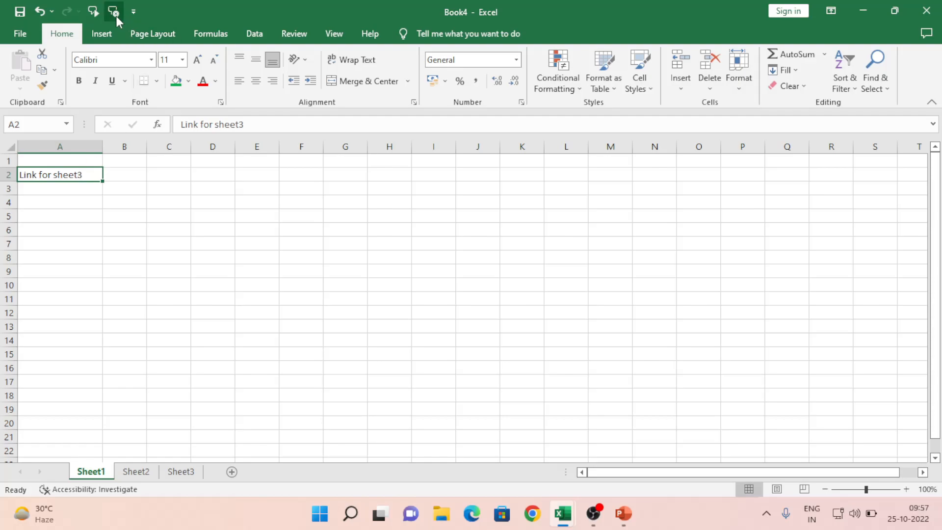
{"action": "left_click", "coordinate": [95, 39]}
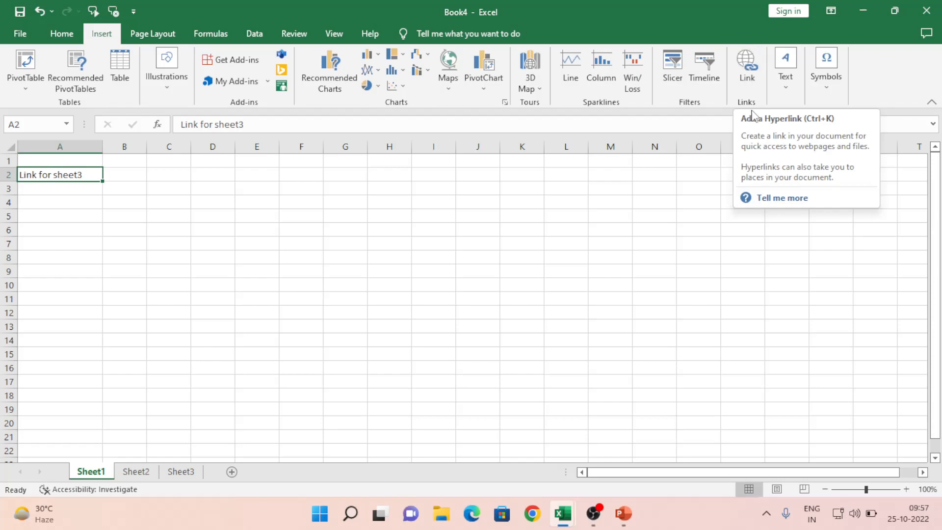
{"action": "left_click", "coordinate": [745, 69]}
{"action": "left_click", "coordinate": [745, 69]}
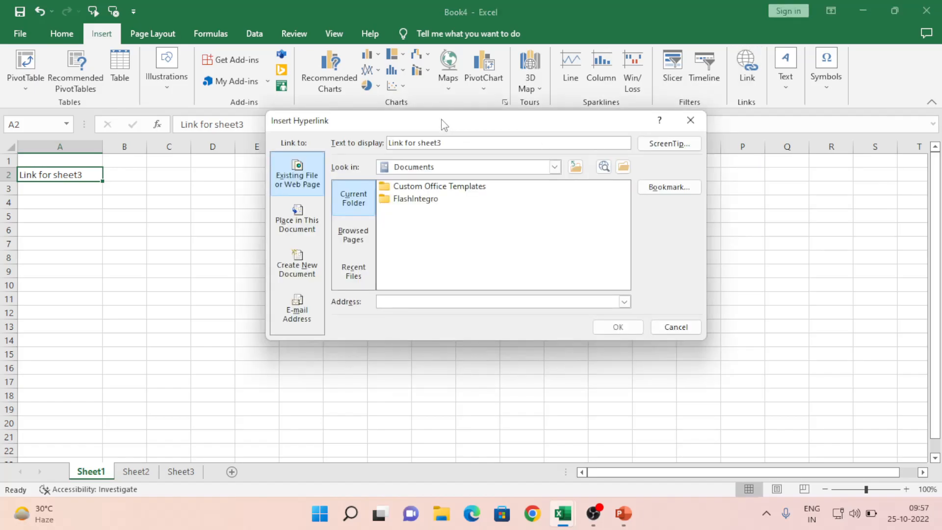
{"action": "left_click_drag", "start_coordinate": [441, 121], "coordinate": [374, 141]}
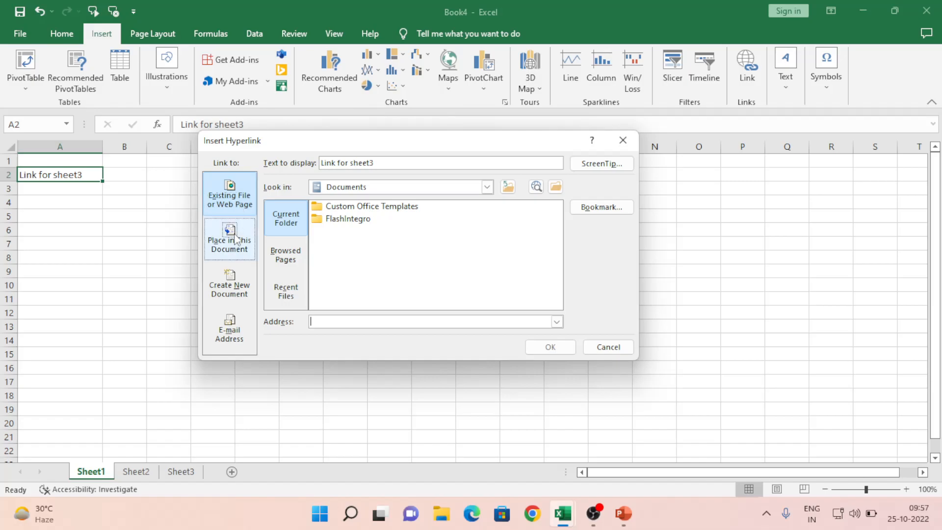
{"action": "left_click", "coordinate": [242, 258]}
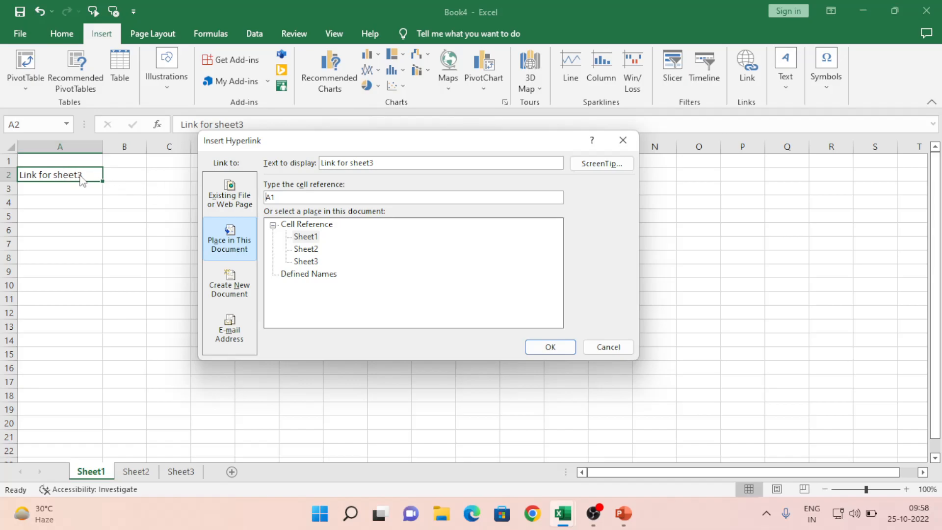
{"action": "left_click", "coordinate": [308, 264]}
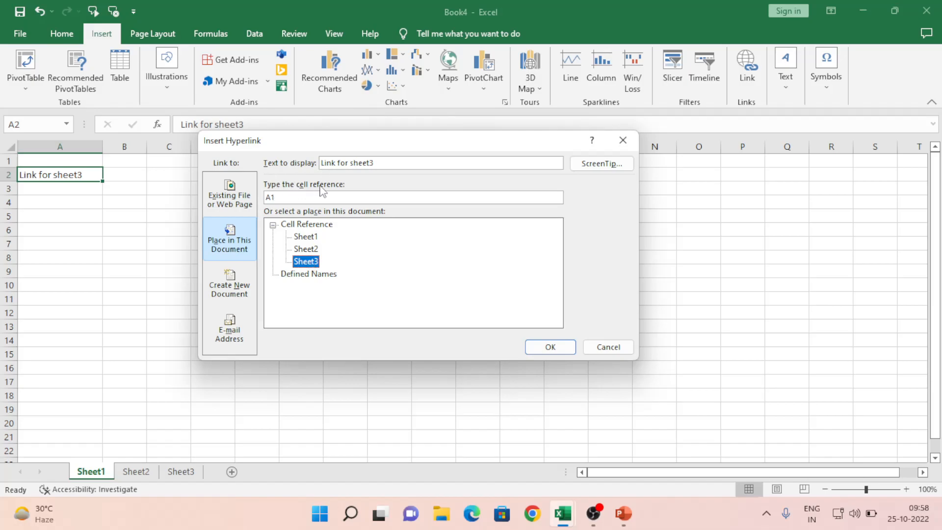
{"action": "left_click", "coordinate": [287, 196]}
{"action": "key", "text": "BackSpace"}
{"action": "type", "text": "10"}
{"action": "left_click", "coordinate": [311, 263]}
Step: Confirm the A2 hyperlink, follow it to Sheet3!A10, and return to Sheet1
{"action": "left_click", "coordinate": [549, 347]}
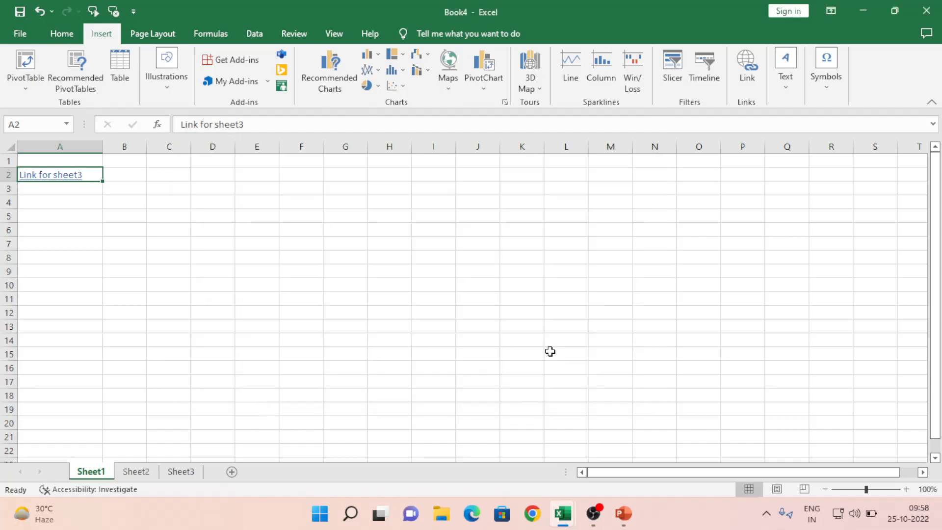
{"action": "left_click", "coordinate": [93, 212]}
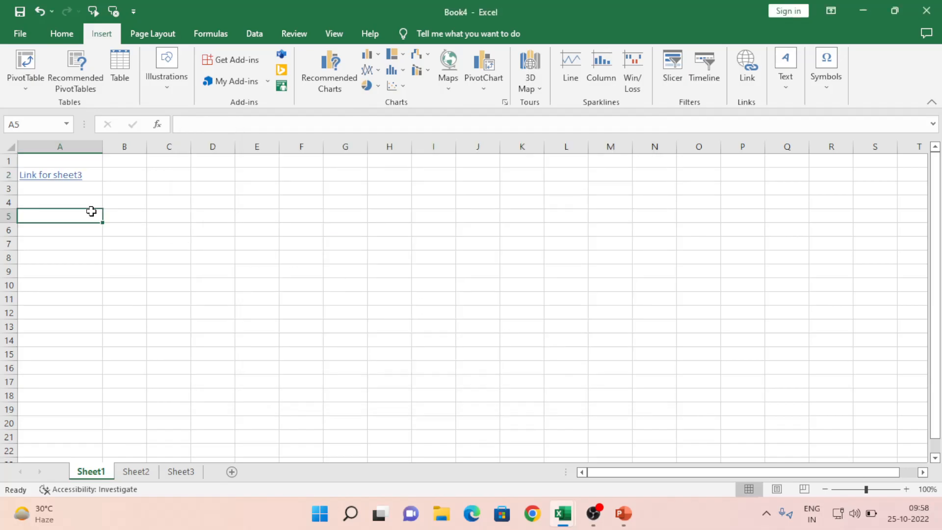
{"action": "left_click", "coordinate": [48, 181]}
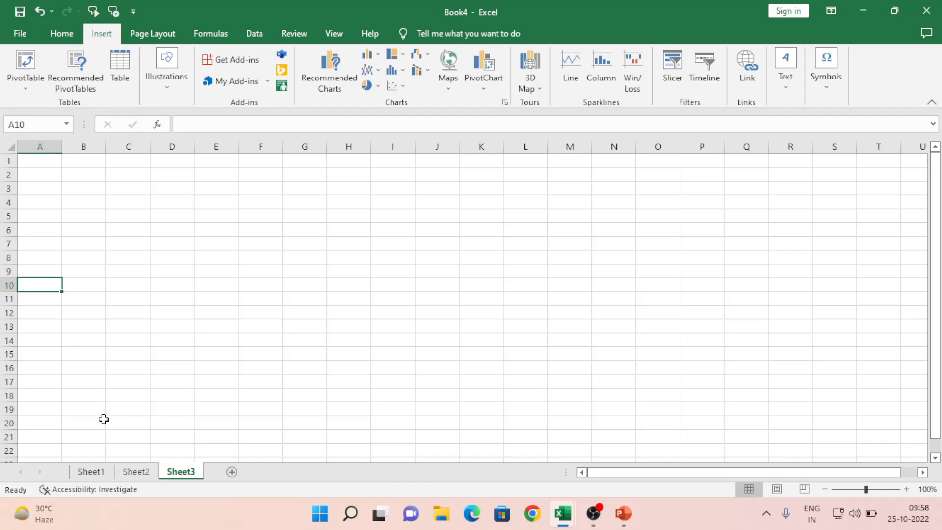
{"action": "left_click", "coordinate": [93, 472]}
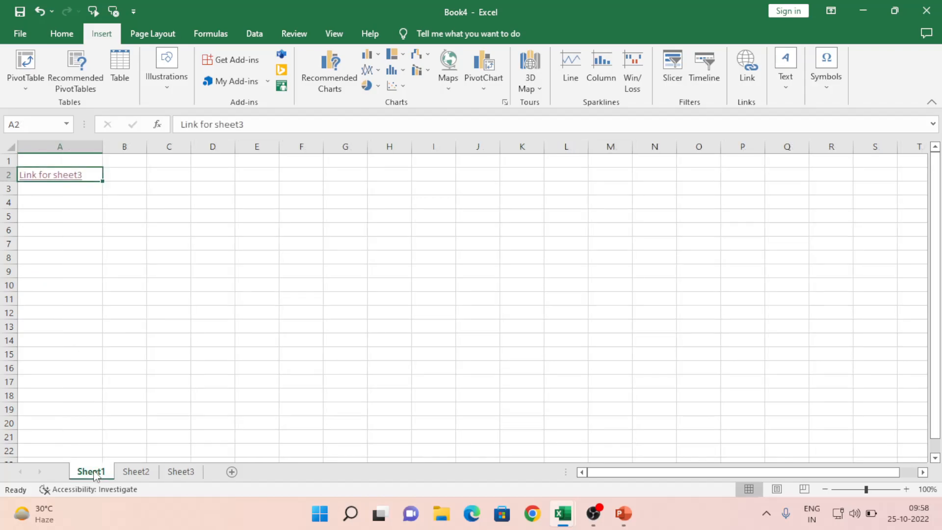
Step: Follow the A2 link to Sheet3 twice more, returning to Sheet1 each time, then double-click A2
{"action": "left_click", "coordinate": [65, 177]}
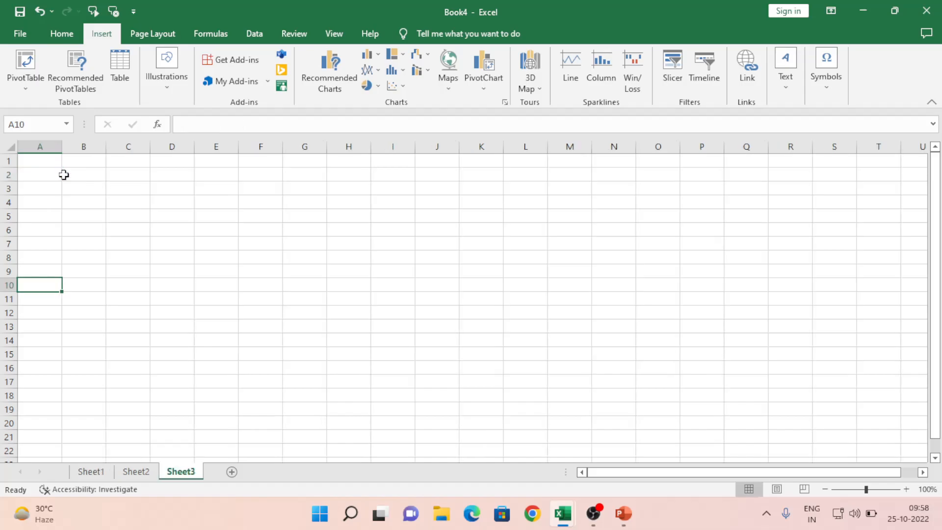
{"action": "left_click", "coordinate": [98, 473]}
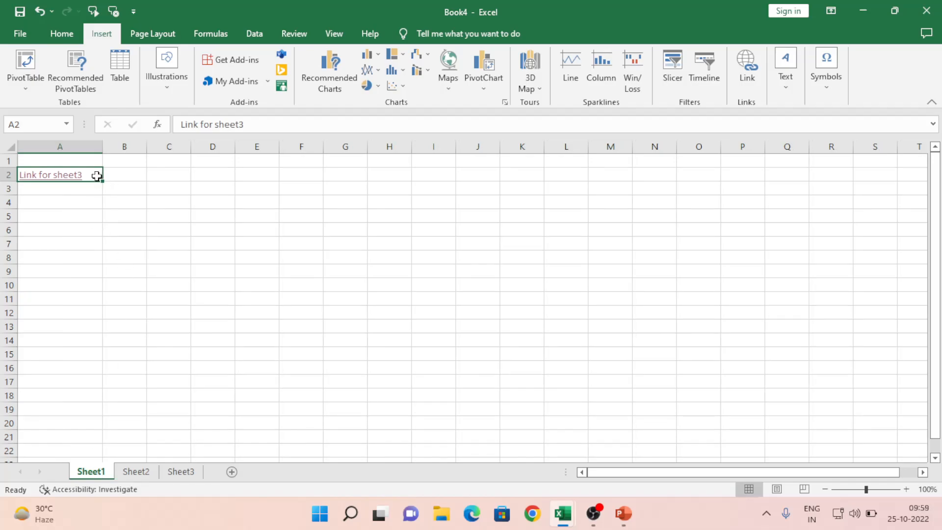
{"action": "left_click", "coordinate": [54, 174]}
{"action": "left_click", "coordinate": [90, 473]}
{"action": "double_click", "coordinate": [93, 174]}
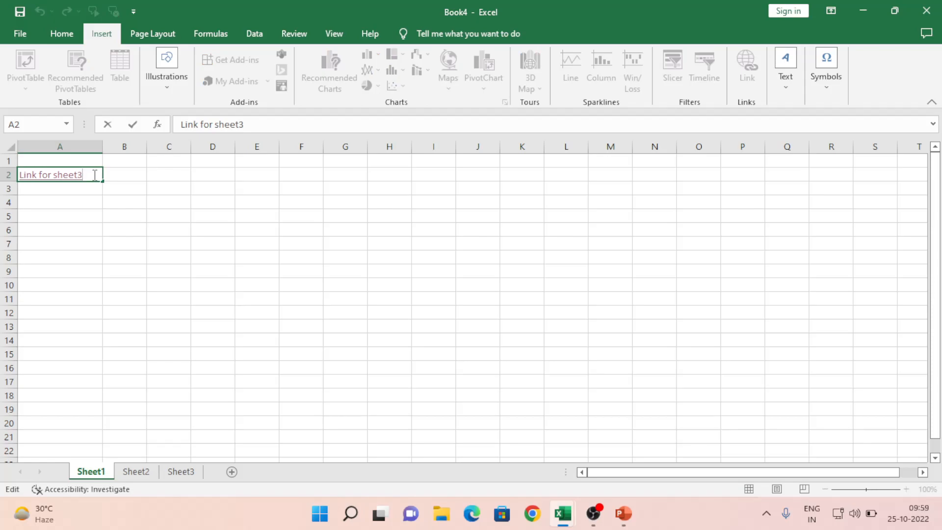
Step: Type 'Link for sheet 2' into cell D2
{"action": "key", "text": "Escape"}
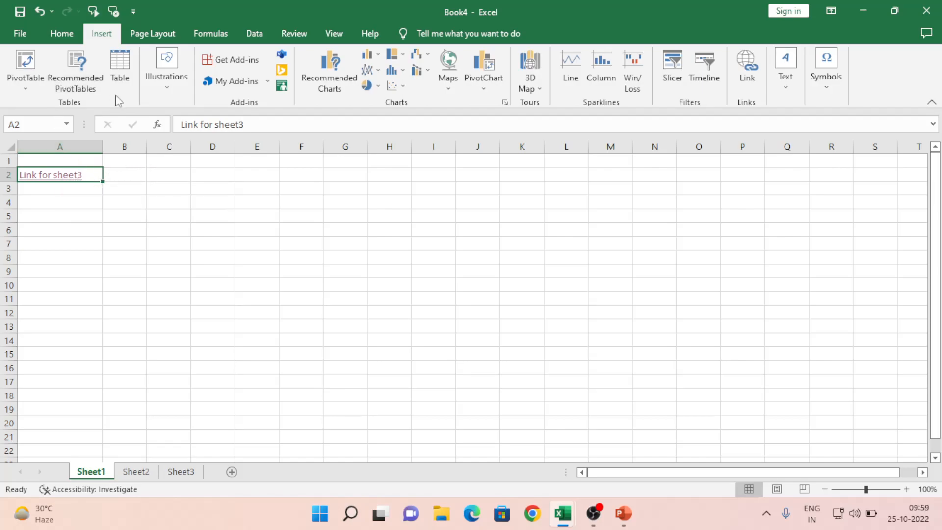
{"action": "left_click", "coordinate": [195, 174]}
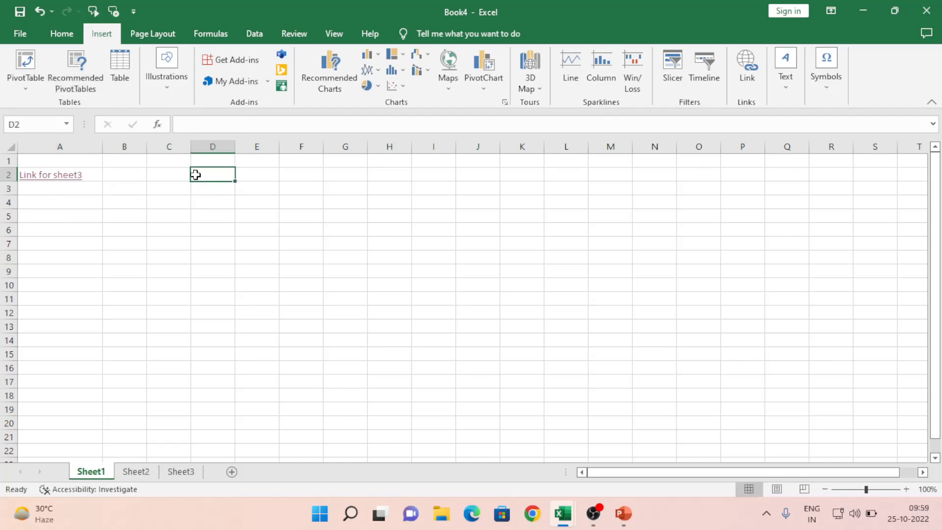
{"action": "type", "text": "Link for shee"}
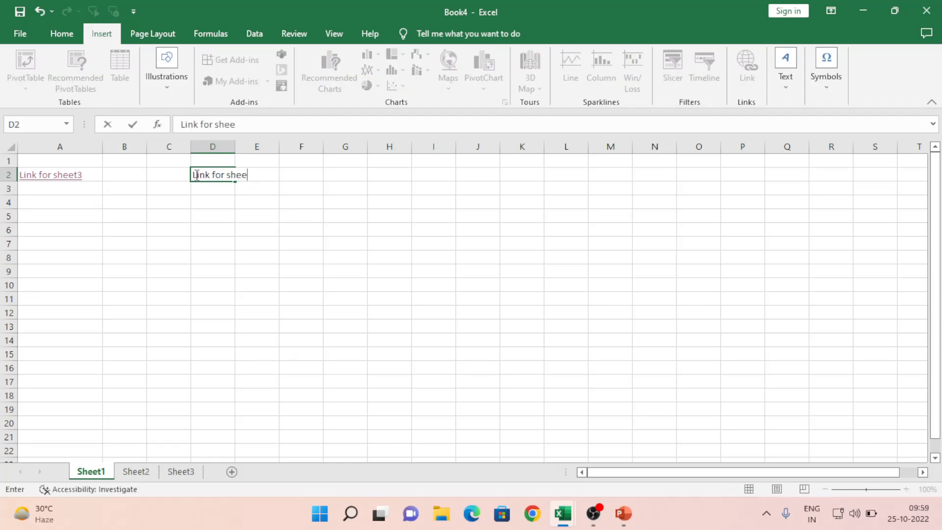
{"action": "type", "text": "t 2"}
{"action": "key", "text": "Return"}
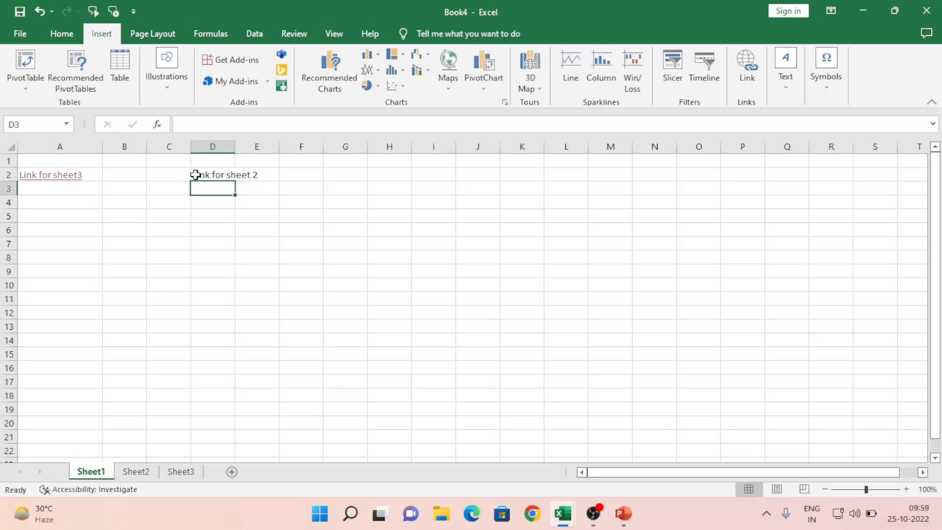
Step: Copy the 'Link for sheet 2' label from D2 and paste it into A4
{"action": "left_click", "coordinate": [221, 172]}
{"action": "key", "text": "ctrl+c"}
{"action": "key", "text": "Left"}
{"action": "key", "text": "Left"}
{"action": "key", "text": "Left"}
{"action": "key", "text": "Down"}
{"action": "key", "text": "Down"}
{"action": "key", "text": "ctrl+v"}
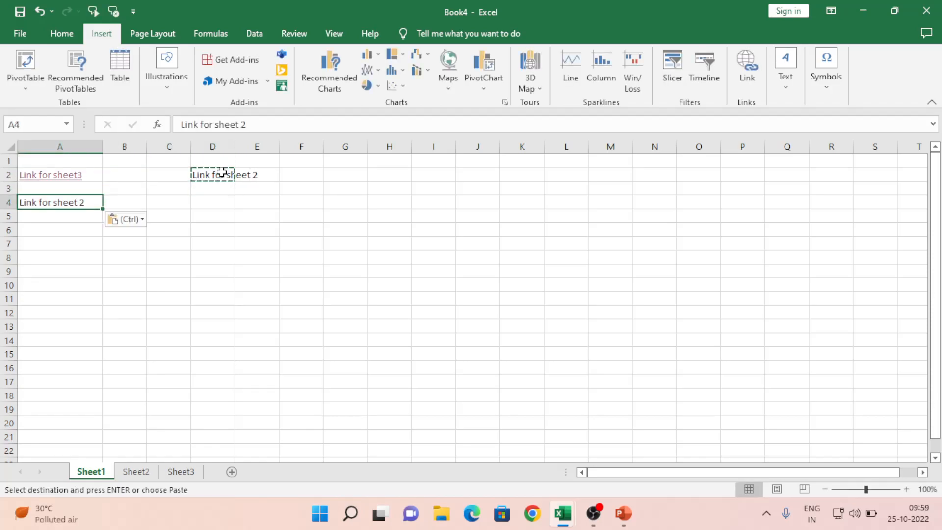
{"action": "key", "text": "Right"}
{"action": "key", "text": "Right"}
Step: Clear D2 and return to the 'Link for sheet 2' label in A4
{"action": "key", "text": "Up"}
{"action": "key", "text": "Up"}
{"action": "key", "text": "Right"}
{"action": "key", "text": "Escape"}
{"action": "key", "text": "BackSpace"}
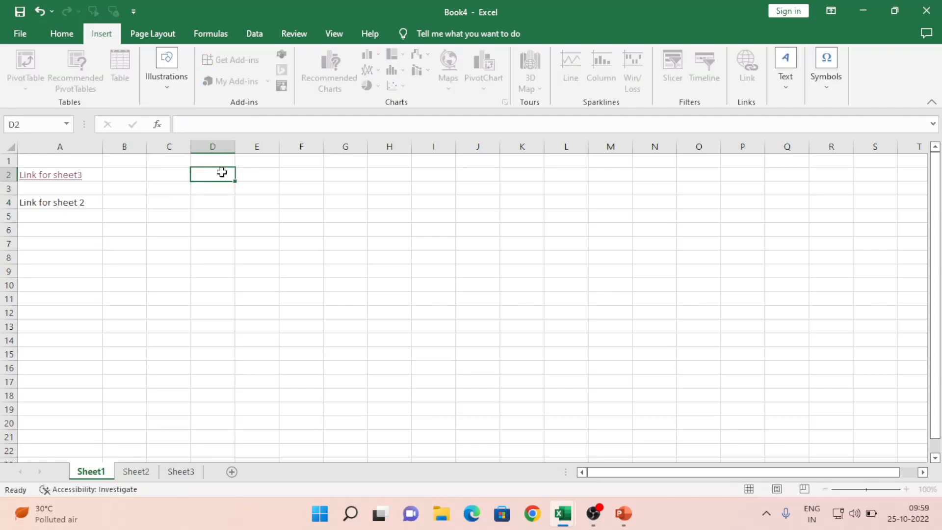
{"action": "key", "text": "Down"}
{"action": "key", "text": "Down"}
{"action": "key", "text": "Left"}
{"action": "key", "text": "Left"}
{"action": "key", "text": "Left"}
{"action": "key", "text": "Down"}
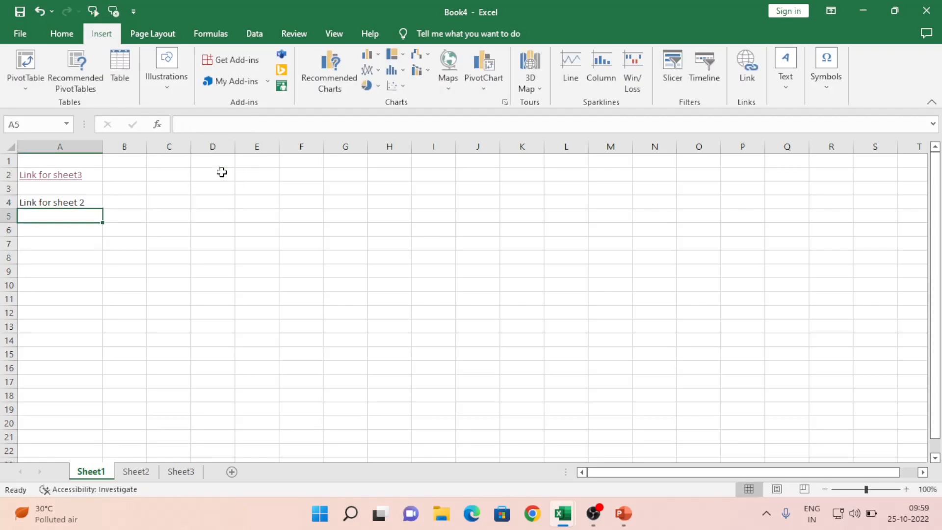
{"action": "key", "text": "Up"}
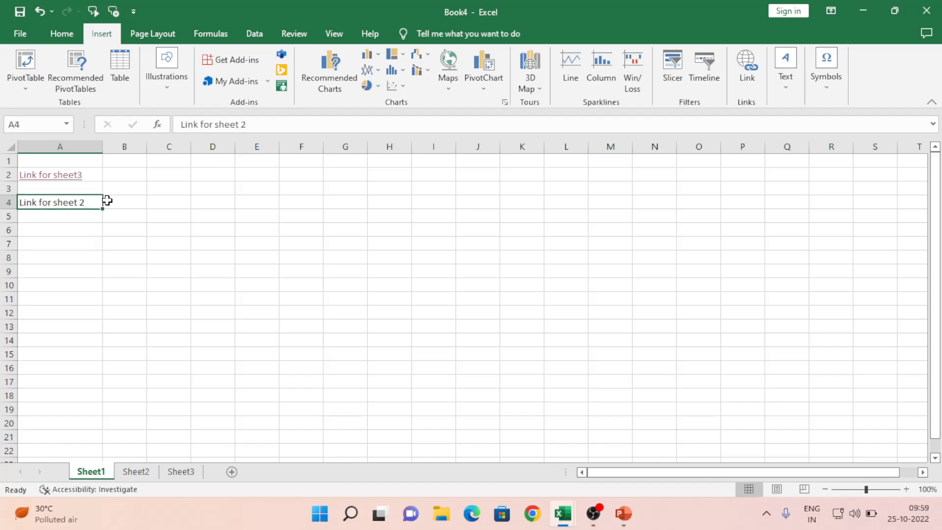
Step: Hyperlink A4 to Sheet2 (cell A1) and follow the link so Sheet2 shows
{"action": "right_click", "coordinate": [89, 203]}
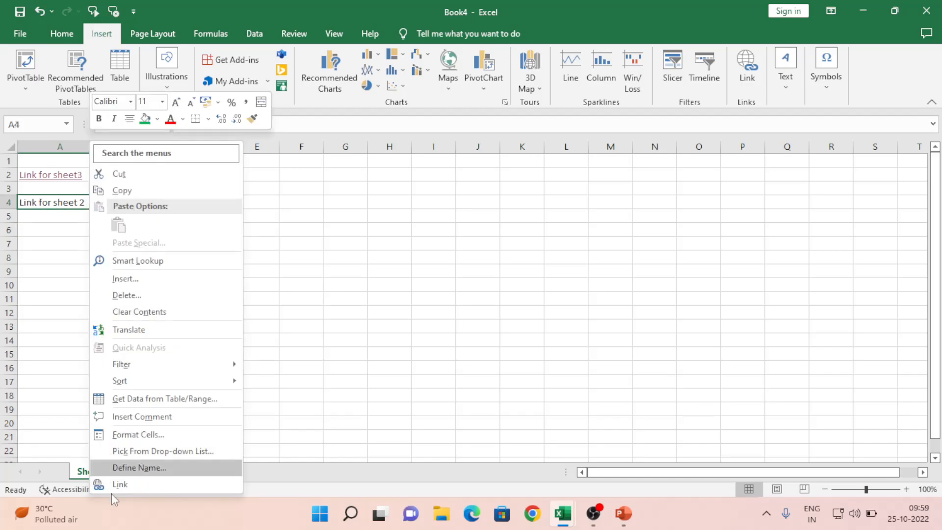
{"action": "left_click", "coordinate": [132, 485]}
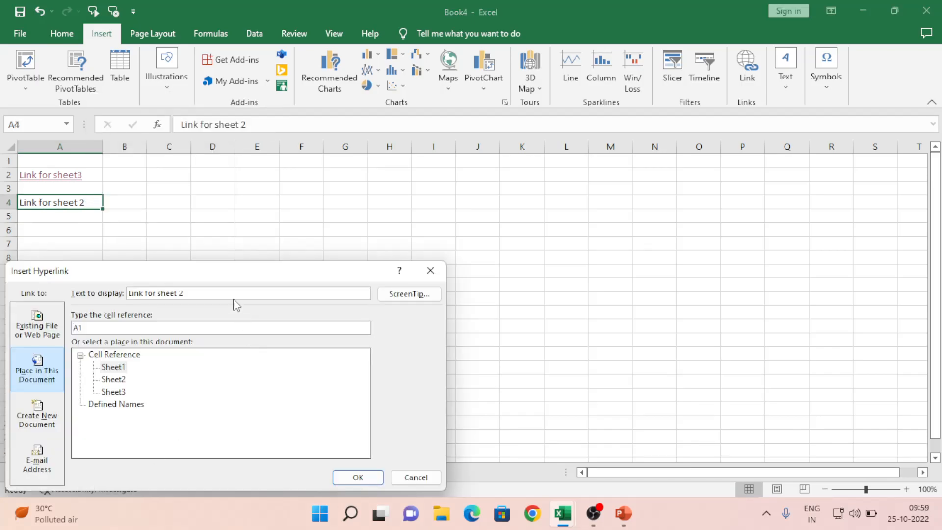
{"action": "left_click_drag", "start_coordinate": [206, 270], "coordinate": [371, 181]}
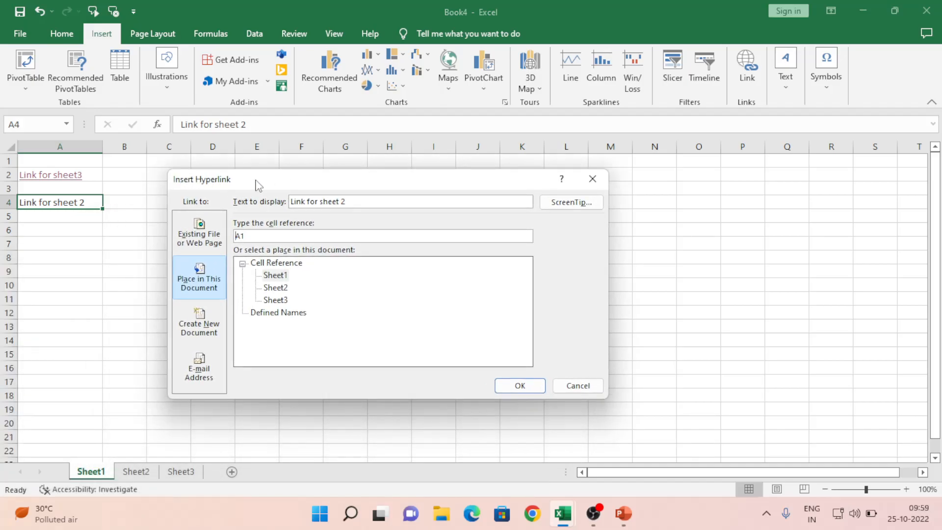
{"action": "left_click", "coordinate": [185, 275]}
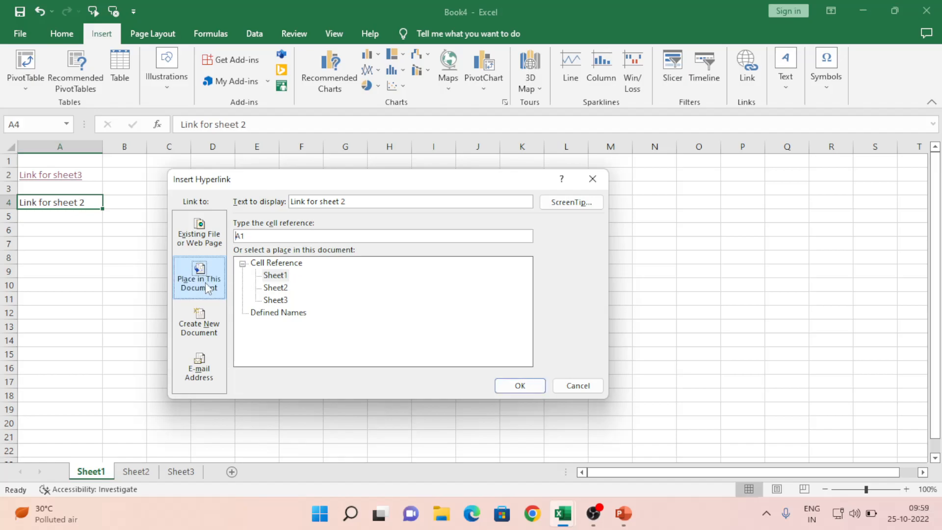
{"action": "left_click", "coordinate": [278, 288]}
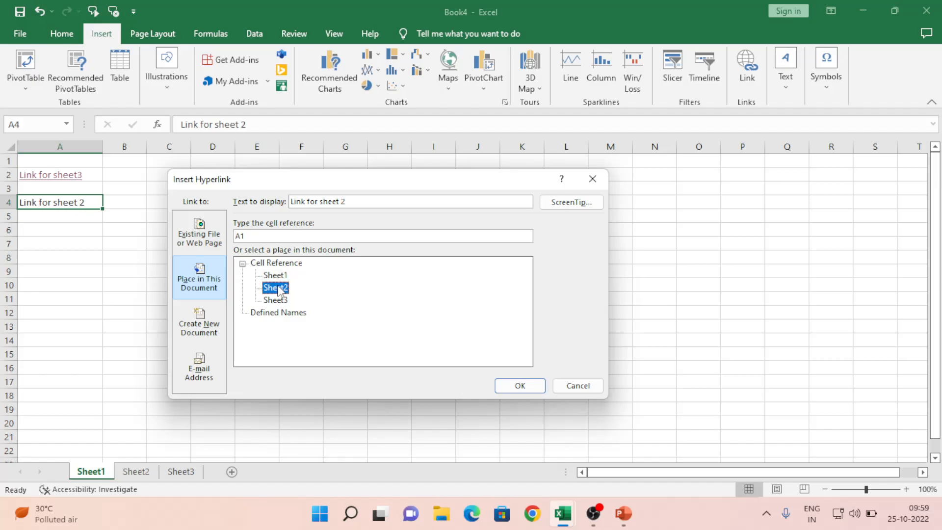
{"action": "left_click", "coordinate": [520, 386]}
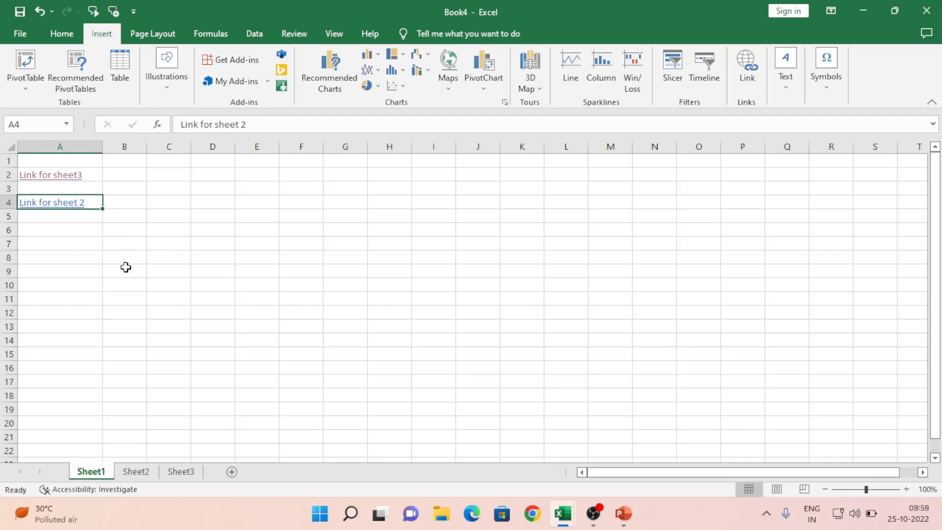
{"action": "left_click", "coordinate": [72, 225]}
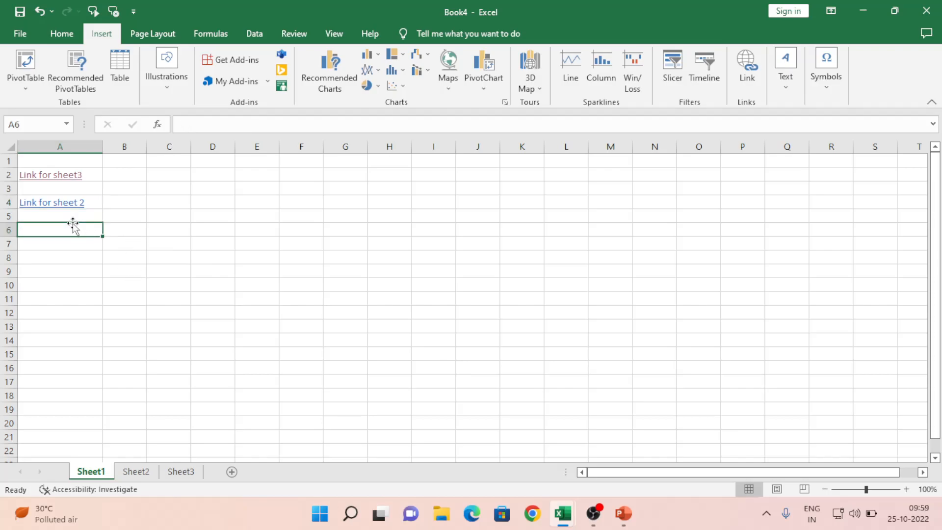
{"action": "left_click", "coordinate": [46, 207]}
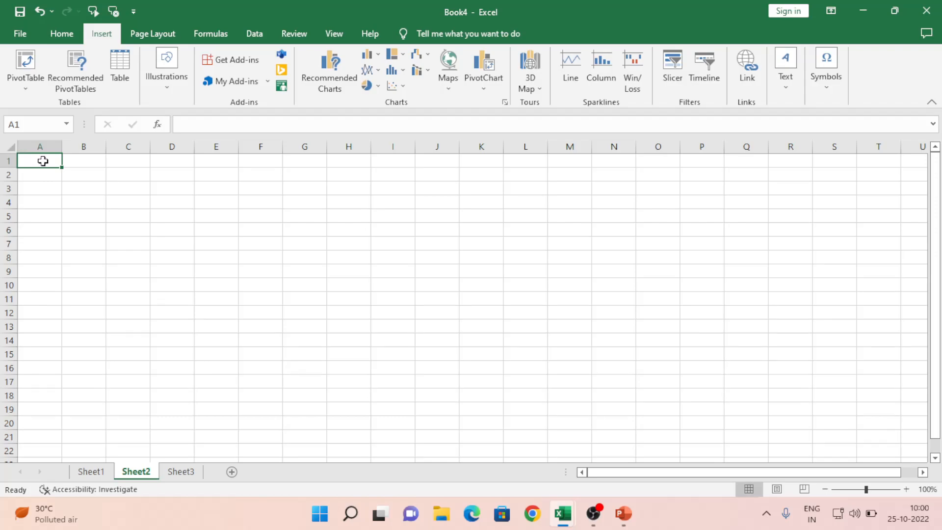
Step: Back on Sheet1, review A4's hyperlink target (Sheet2!A1) and close it unchanged
{"action": "left_click", "coordinate": [88, 472]}
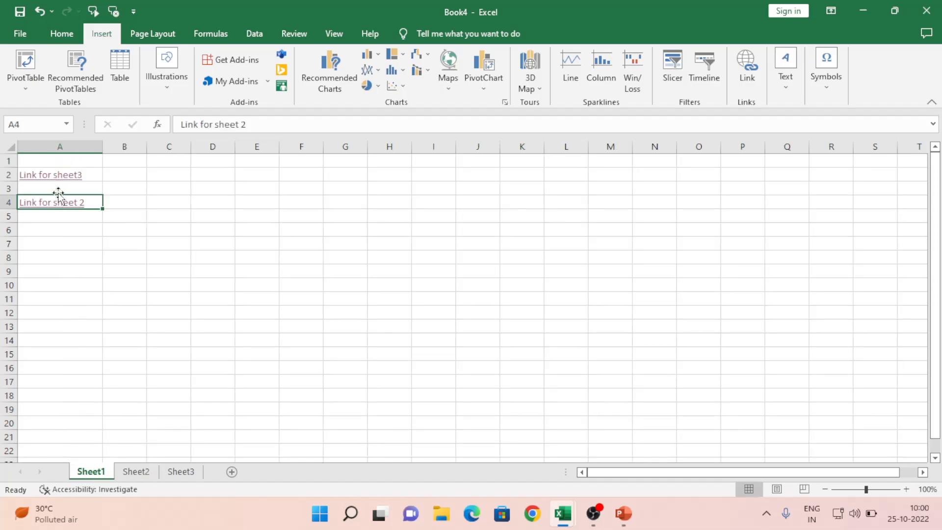
{"action": "right_click", "coordinate": [61, 210]}
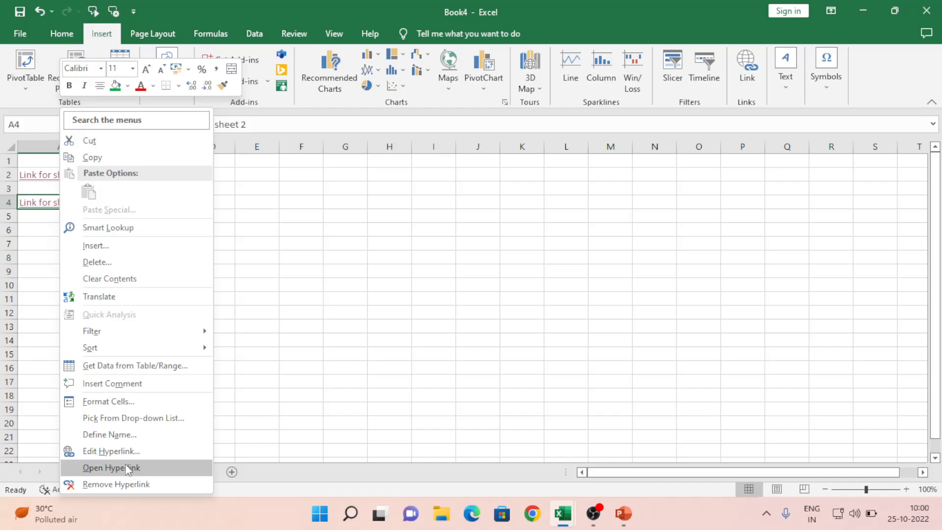
{"action": "left_click", "coordinate": [120, 452]}
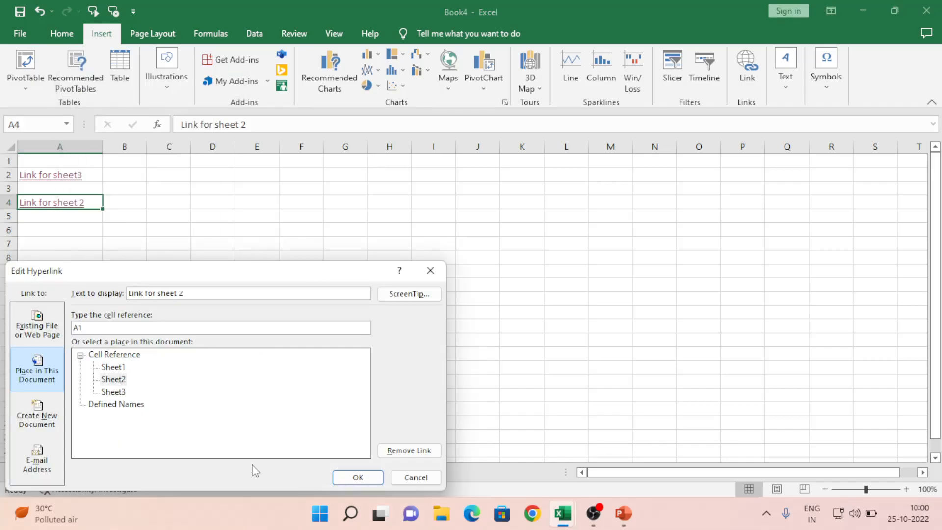
{"action": "left_click", "coordinate": [409, 480]}
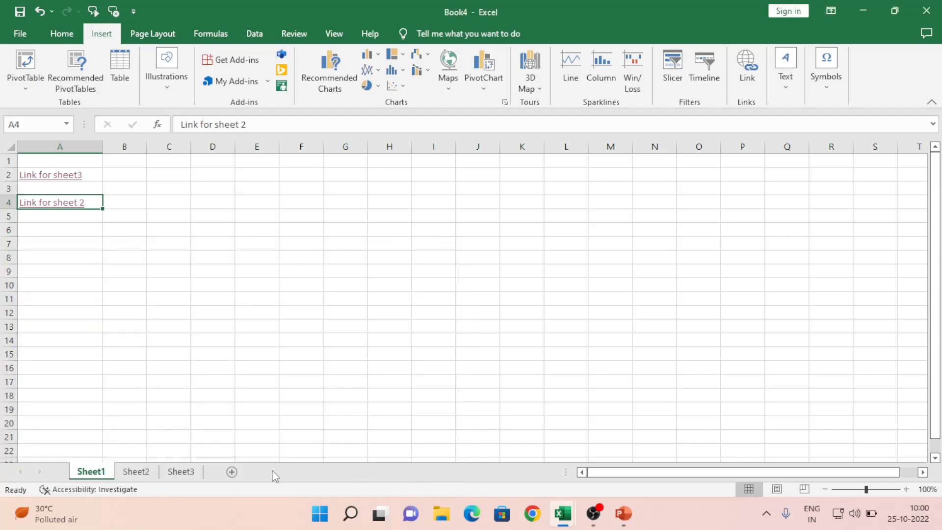
Step: Add a fourth worksheet, move it after Sheet3, and rename it Daksh
{"action": "left_click", "coordinate": [231, 471]}
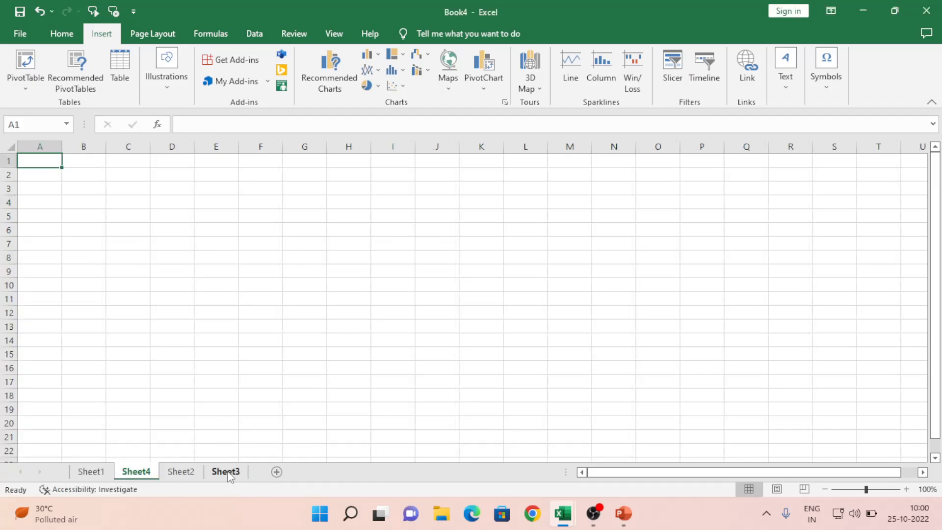
{"action": "left_click_drag", "start_coordinate": [142, 480], "coordinate": [273, 474]}
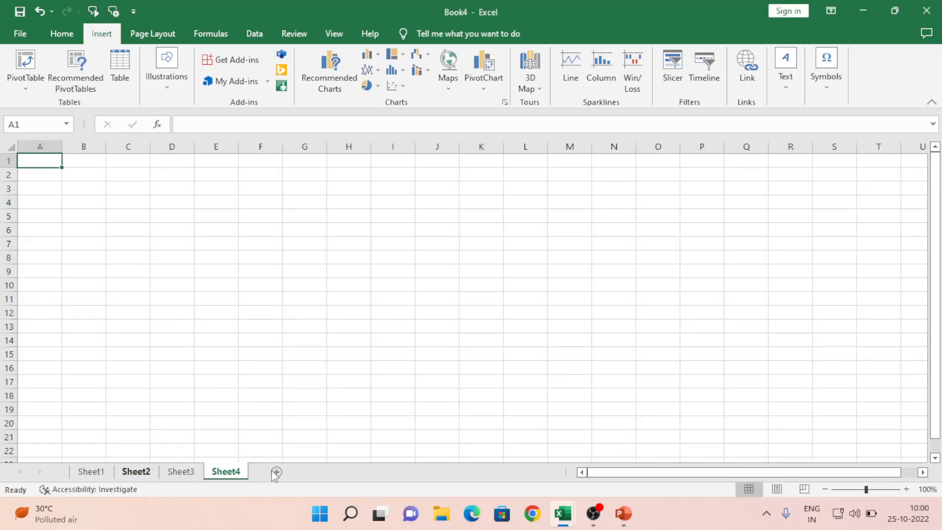
{"action": "right_click", "coordinate": [239, 480]}
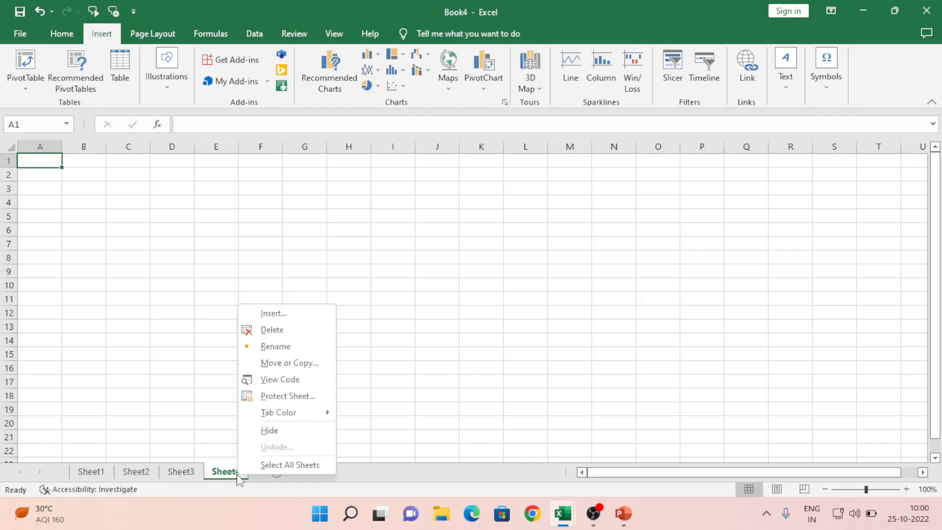
{"action": "left_click", "coordinate": [285, 346]}
{"action": "type", "text": "Daksg"}
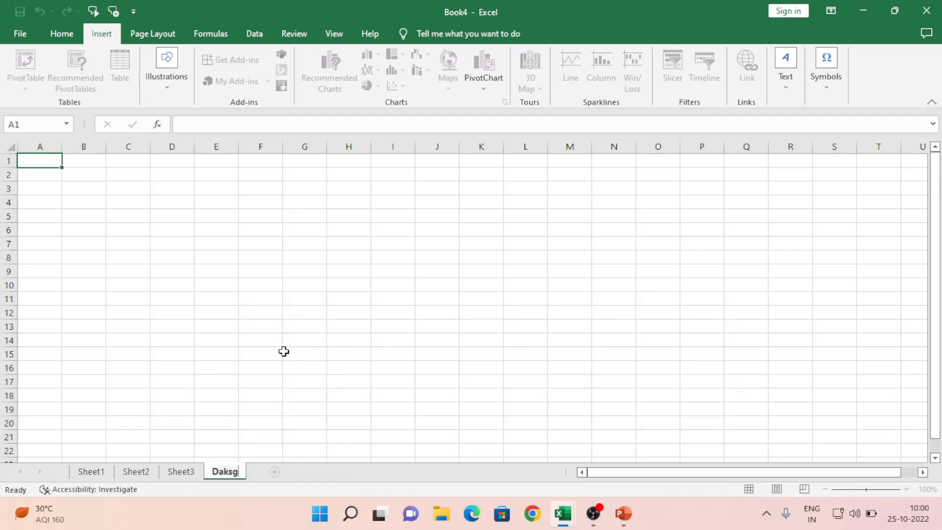
{"action": "key", "text": "BackSpace"}
{"action": "type", "text": "h"}
{"action": "left_click", "coordinate": [283, 351]}
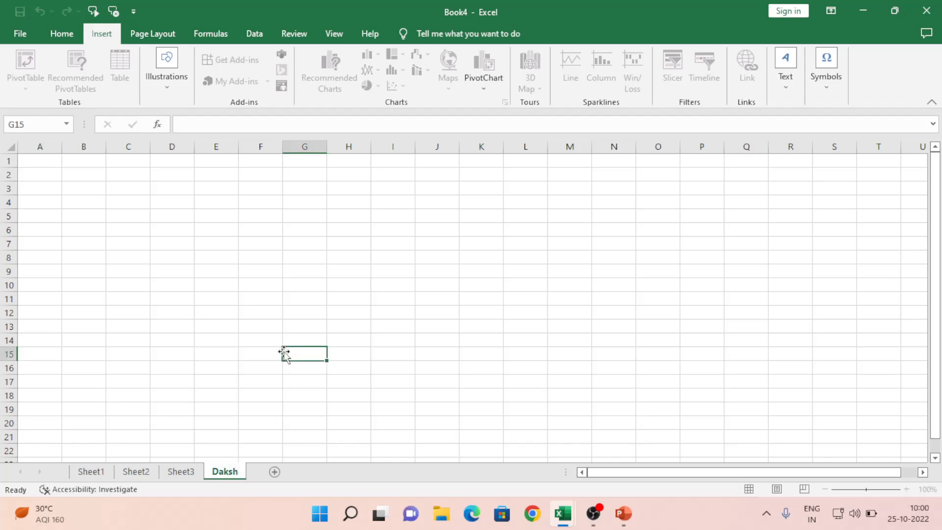
Step: Jump back to cell A1 and switch to Sheet1
{"action": "key", "text": "ctrl+Up"}
{"action": "key", "text": "Home"}
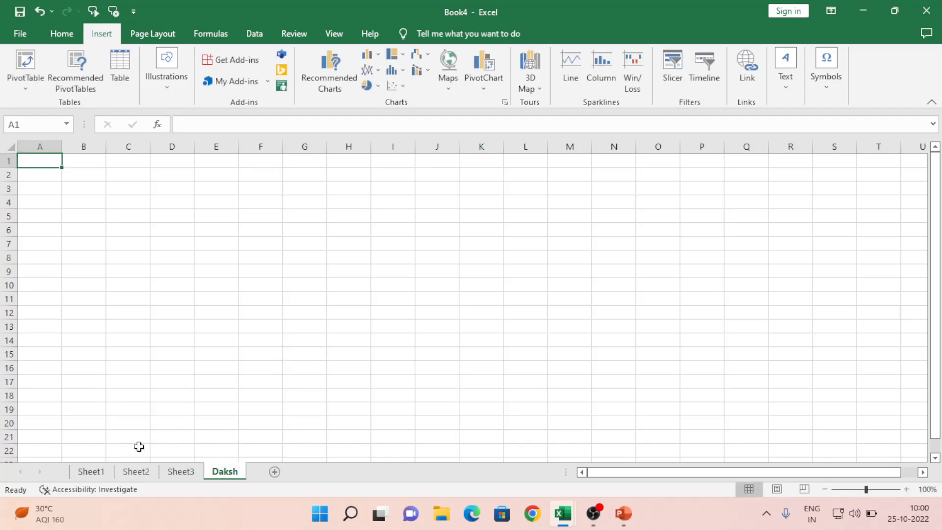
{"action": "left_click", "coordinate": [96, 471]}
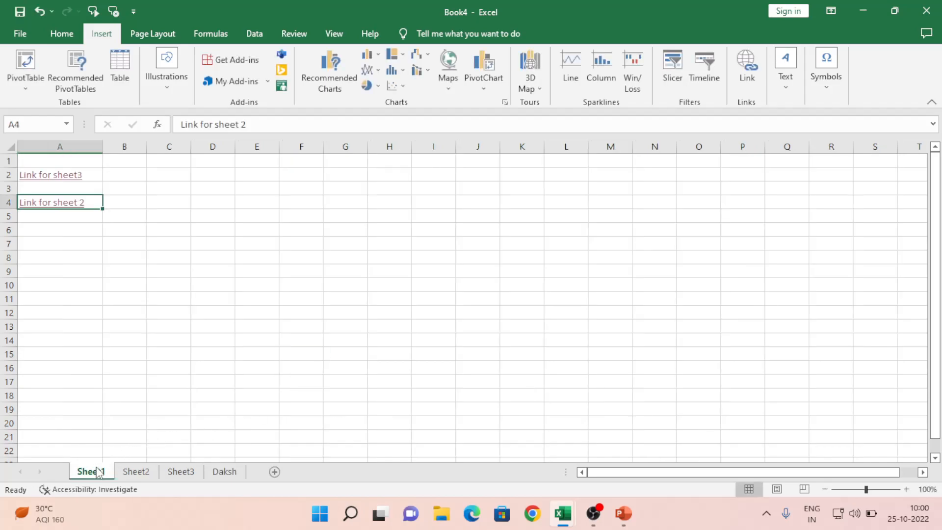
Step: Retarget A4's hyperlink to Daksh!A100 and change its display text to Daksh
{"action": "right_click", "coordinate": [69, 207]}
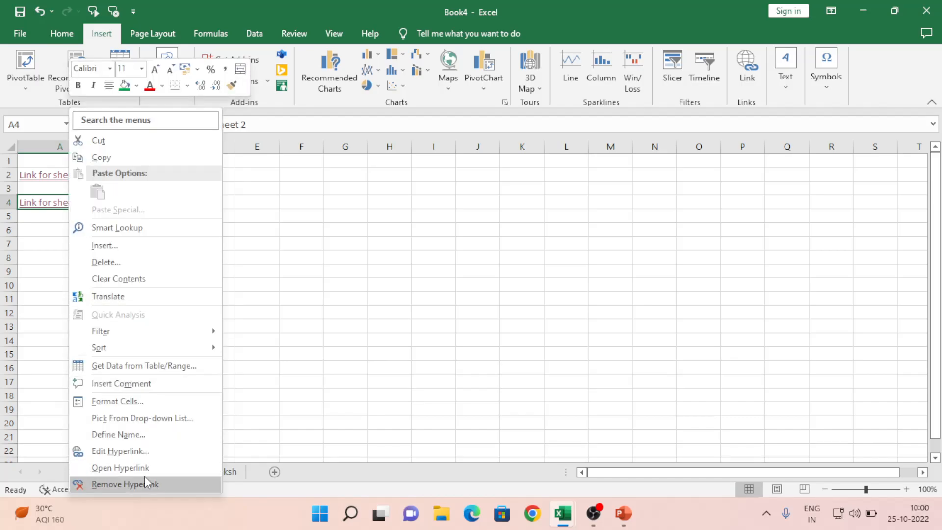
{"action": "left_click", "coordinate": [135, 457]}
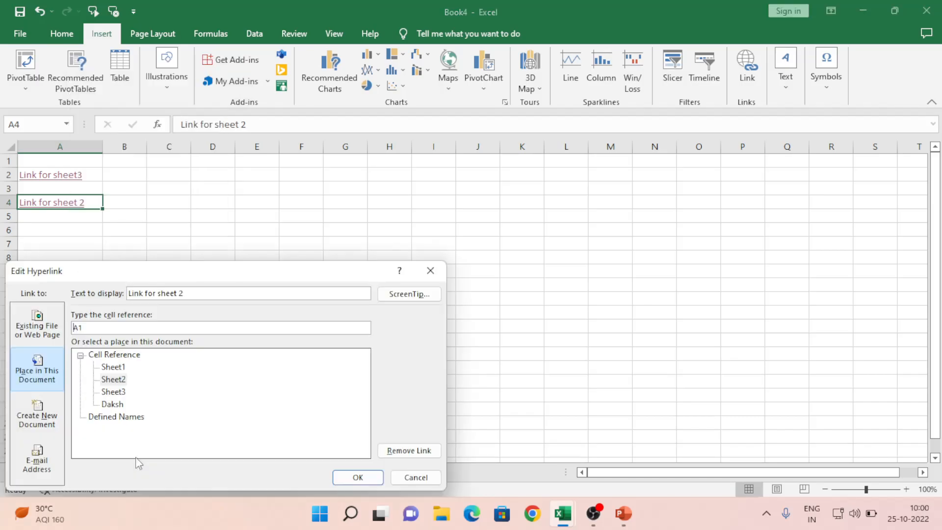
{"action": "left_click", "coordinate": [112, 404]}
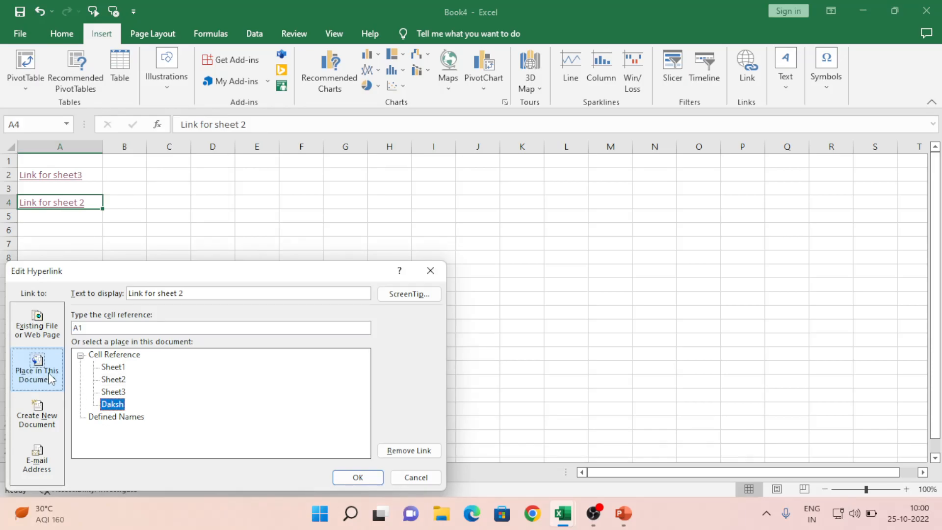
{"action": "left_click", "coordinate": [117, 384]}
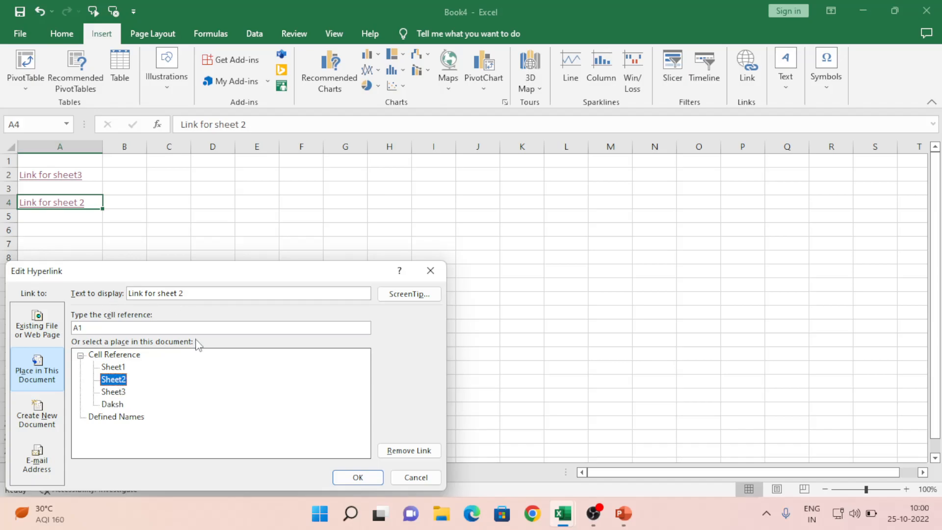
{"action": "left_click", "coordinate": [123, 406]}
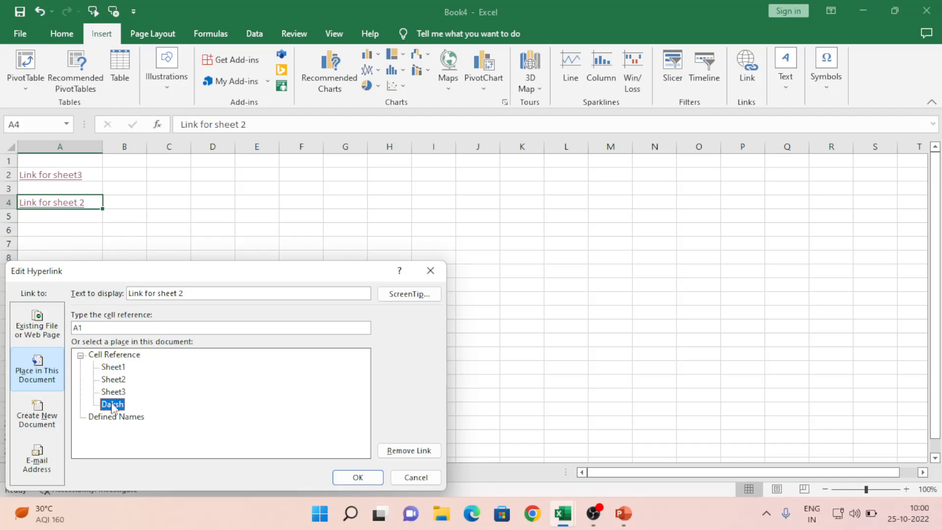
{"action": "left_click", "coordinate": [97, 329]}
{"action": "key", "text": "BackSpace"}
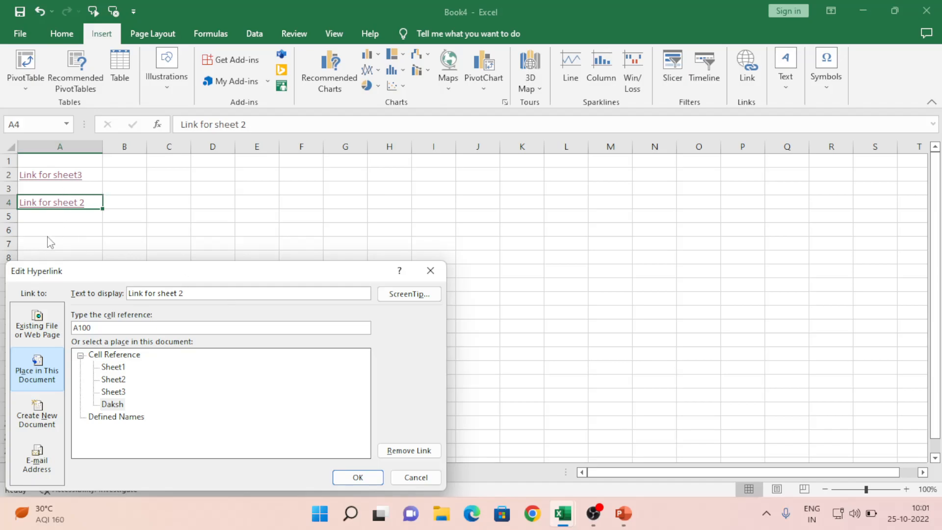
{"action": "left_click", "coordinate": [195, 295]}
{"action": "key", "text": "BackSpace"}
{"action": "key", "text": "BackSpace"}
{"action": "key", "text": "BackSpace"}
{"action": "key", "text": "BackSpace"}
{"action": "key", "text": "BackSpace"}
{"action": "key", "text": "BackSpace"}
{"action": "key", "text": "BackSpace"}
{"action": "key", "text": "BackSpace"}
{"action": "key", "text": "BackSpace"}
{"action": "key", "text": "BackSpace"}
{"action": "key", "text": "BackSpace"}
{"action": "key", "text": "BackSpace"}
{"action": "key", "text": "BackSpace"}
{"action": "key", "text": "BackSpace"}
{"action": "key", "text": "BackSpace"}
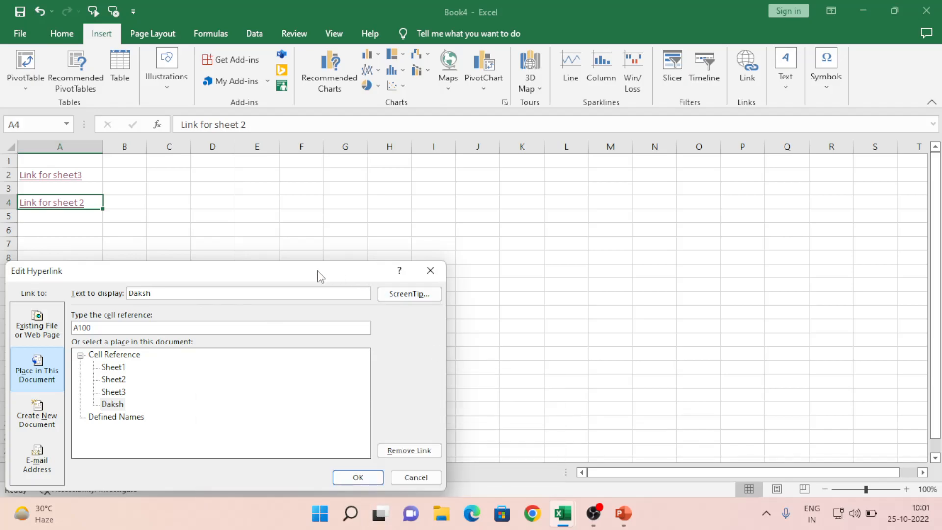
{"action": "left_click", "coordinate": [358, 477]}
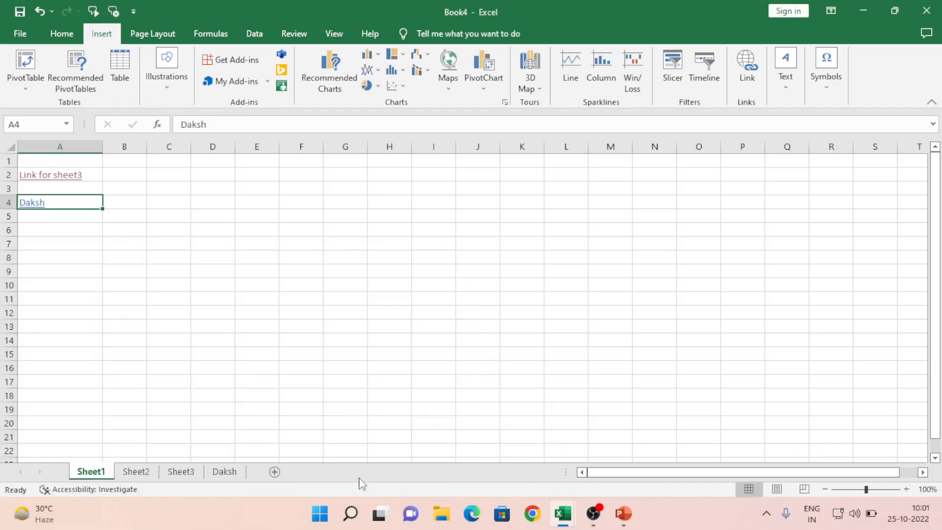
{"action": "left_click", "coordinate": [74, 270]}
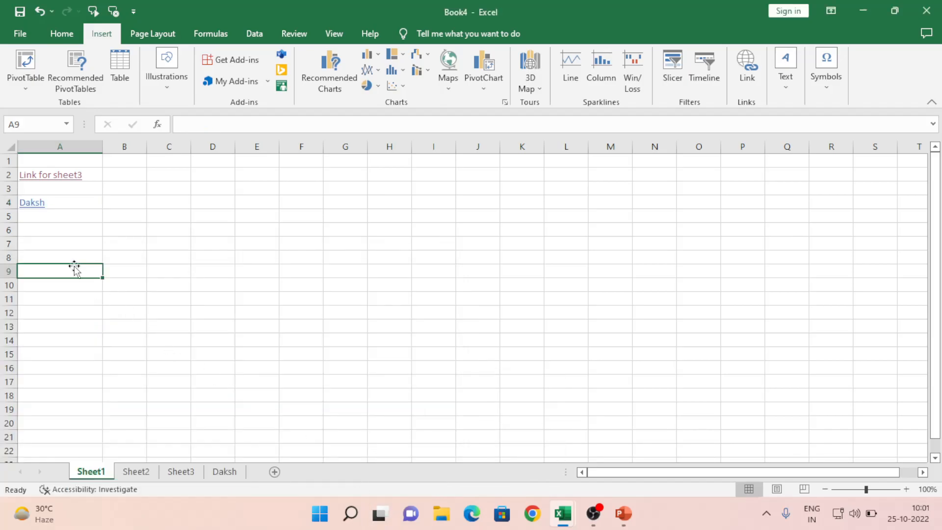
{"action": "left_click", "coordinate": [34, 208]}
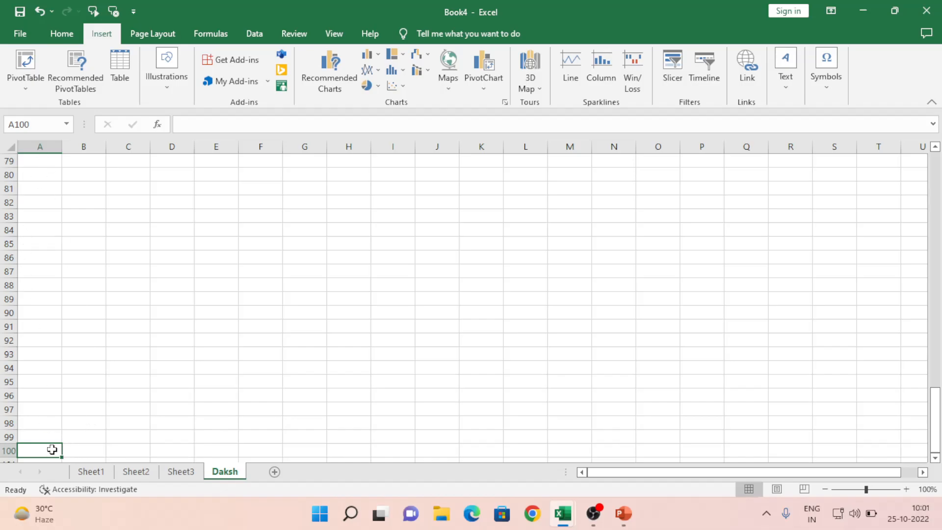
{"action": "left_click", "coordinate": [92, 473]}
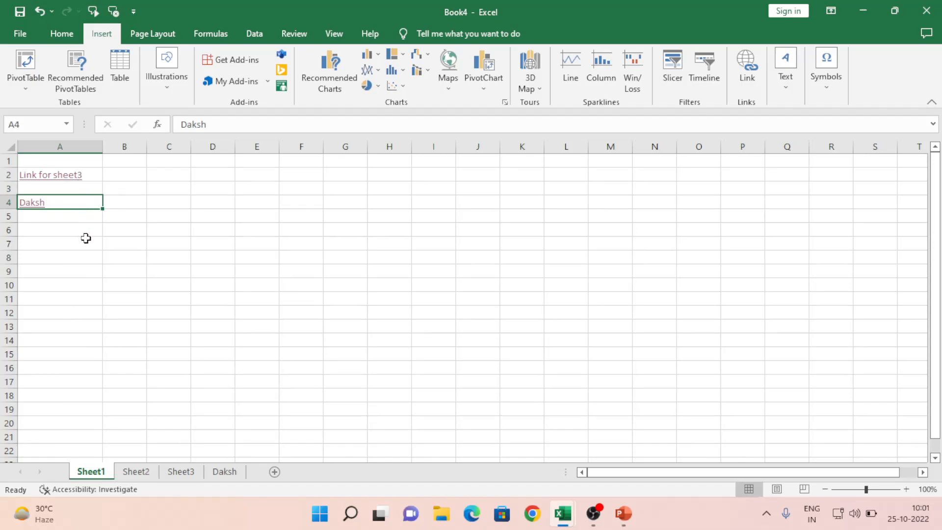
Step: Switch to Daksh Tutorial Points and widen columns G and I on the Hyperlink to file sheet
{"action": "key", "text": "alt+Tab"}
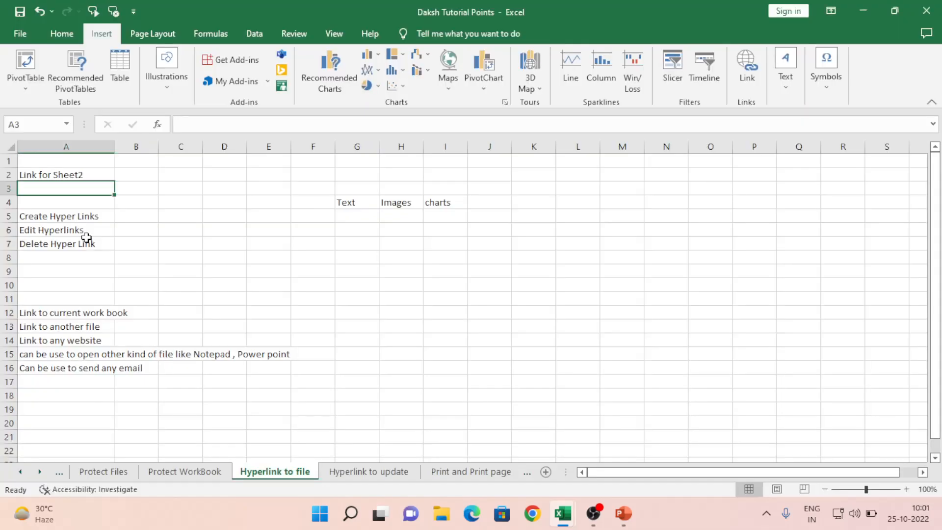
{"action": "left_click", "coordinate": [60, 217]}
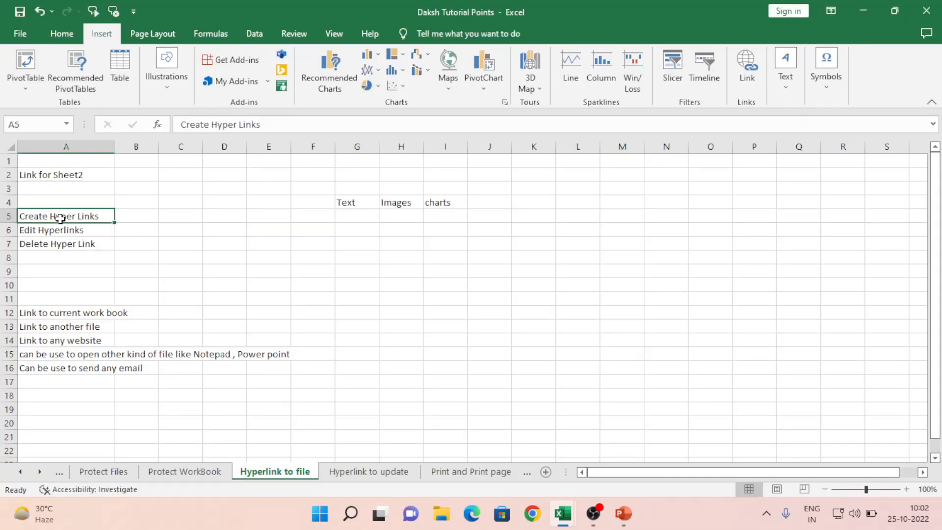
{"action": "key", "text": "Right"}
{"action": "key", "text": "Right"}
{"action": "key", "text": "Right"}
{"action": "key", "text": "Right"}
{"action": "key", "text": "Right"}
{"action": "key", "text": "Up"}
{"action": "key", "text": "Right"}
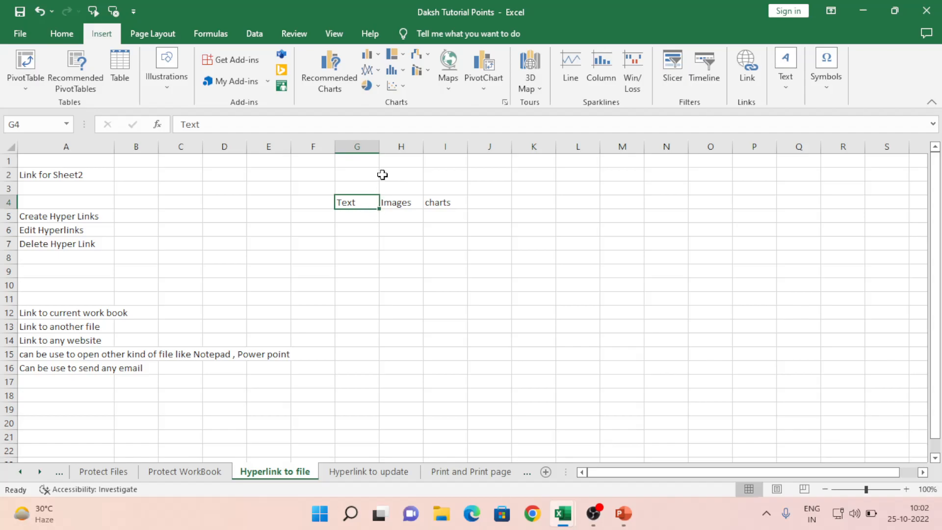
{"action": "left_click_drag", "start_coordinate": [380, 148], "coordinate": [486, 146]}
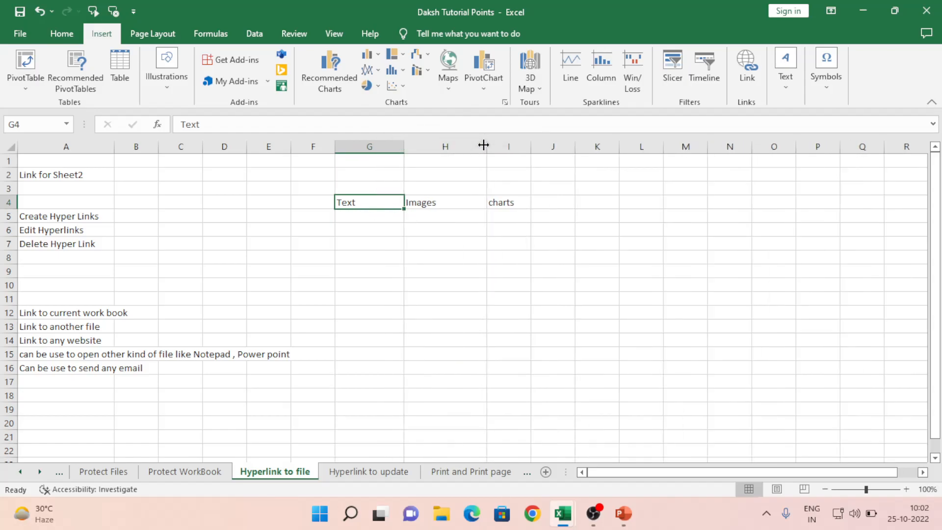
{"action": "left_click", "coordinate": [441, 204]}
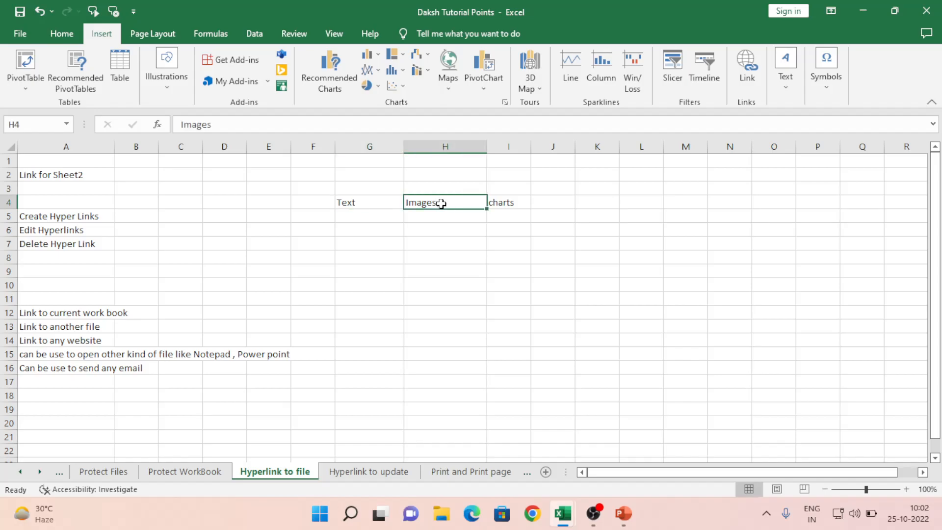
{"action": "left_click", "coordinate": [509, 201]}
{"action": "left_click_drag", "start_coordinate": [531, 146], "coordinate": [557, 146]}
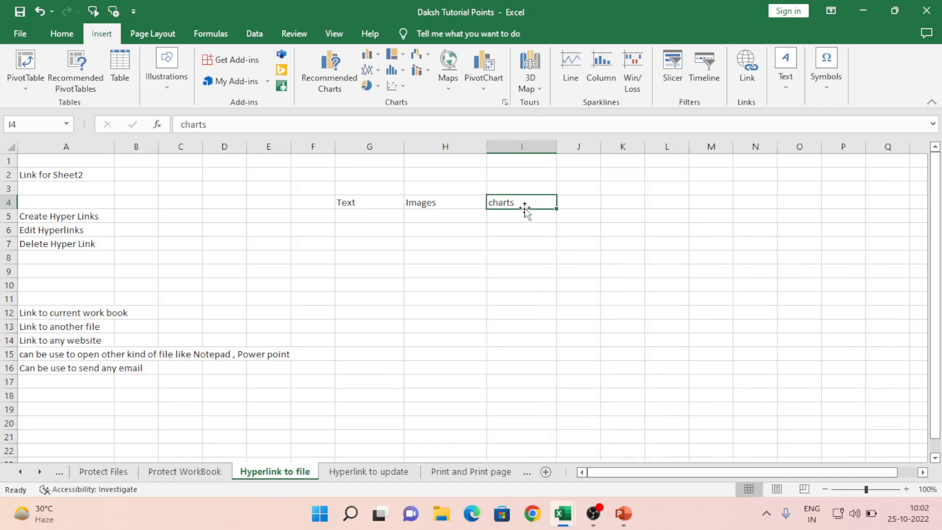
Step: Select block F6:K14, then click through cells E5, A2, A5 and A6
{"action": "left_click_drag", "start_coordinate": [305, 231], "coordinate": [631, 332]}
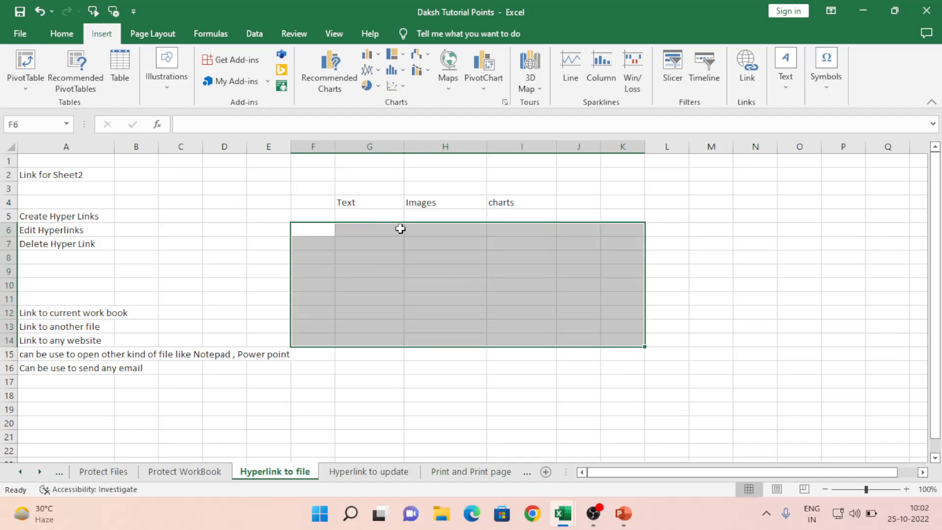
{"action": "left_click", "coordinate": [278, 212]}
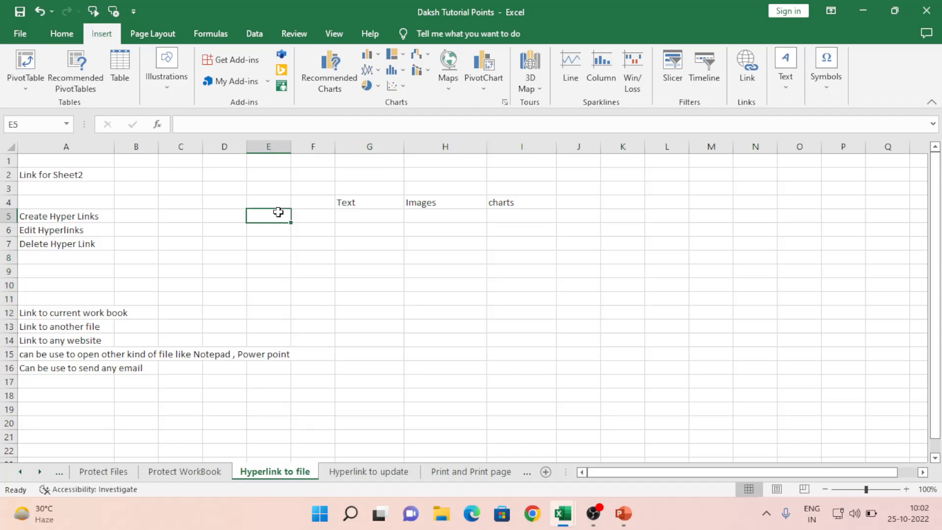
{"action": "left_click", "coordinate": [67, 174]}
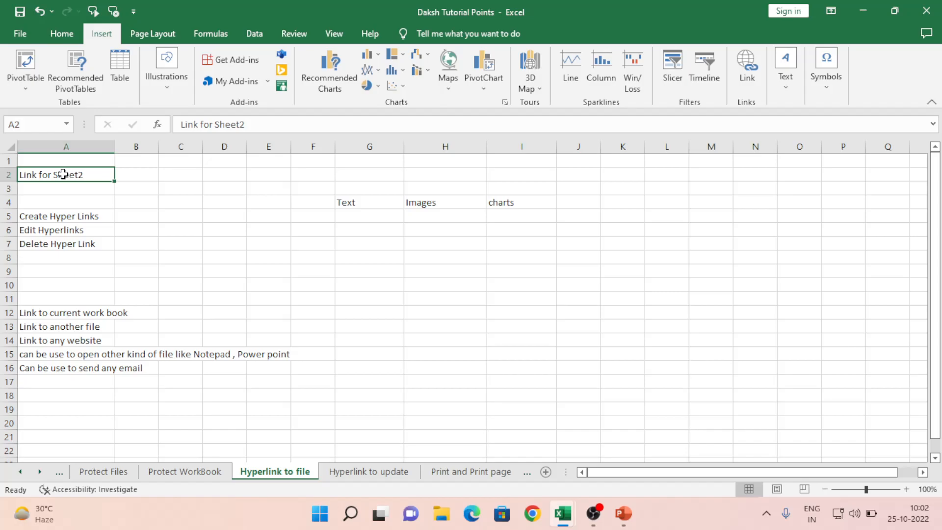
{"action": "left_click", "coordinate": [69, 221]}
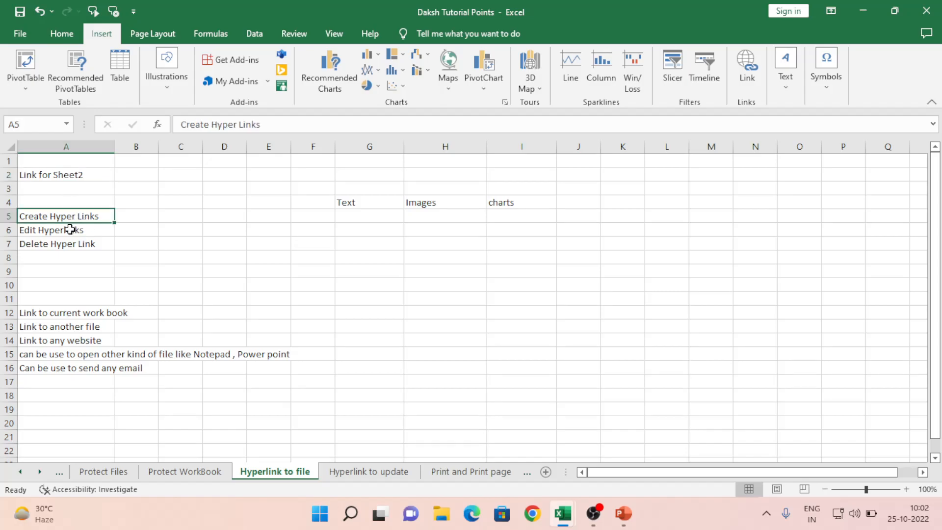
{"action": "left_click", "coordinate": [70, 229]}
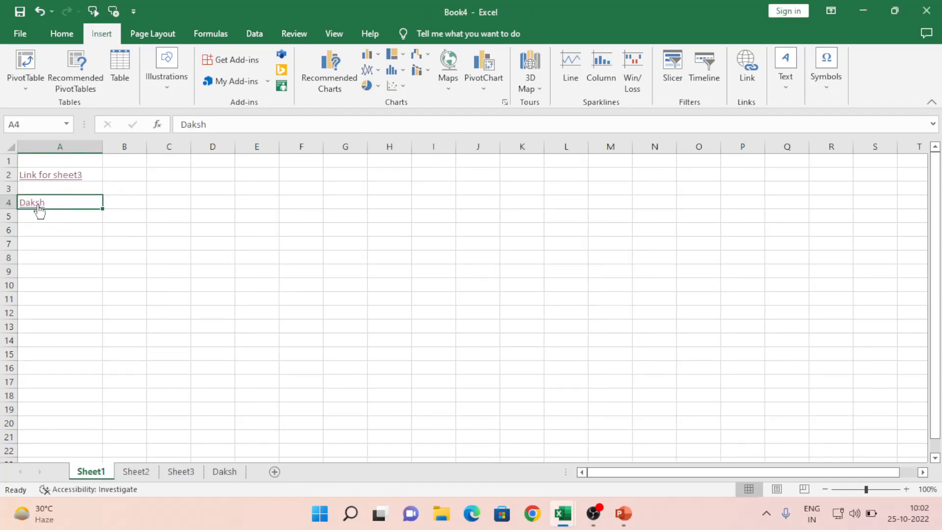
Step: Enter the text Hello in cell A6, below the two existing links
{"action": "left_click", "coordinate": [49, 231]}
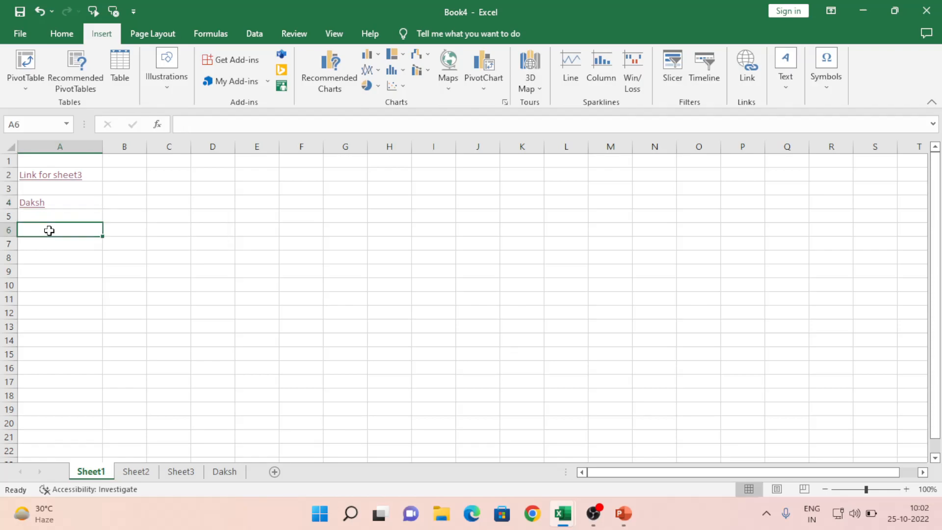
{"action": "type", "text": "Hello"}
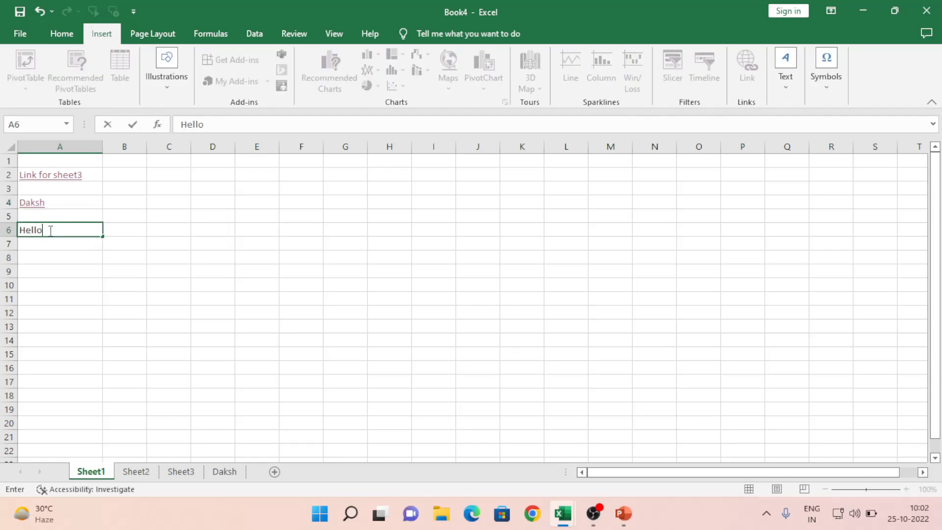
{"action": "key", "text": "Return"}
{"action": "left_click", "coordinate": [58, 229]}
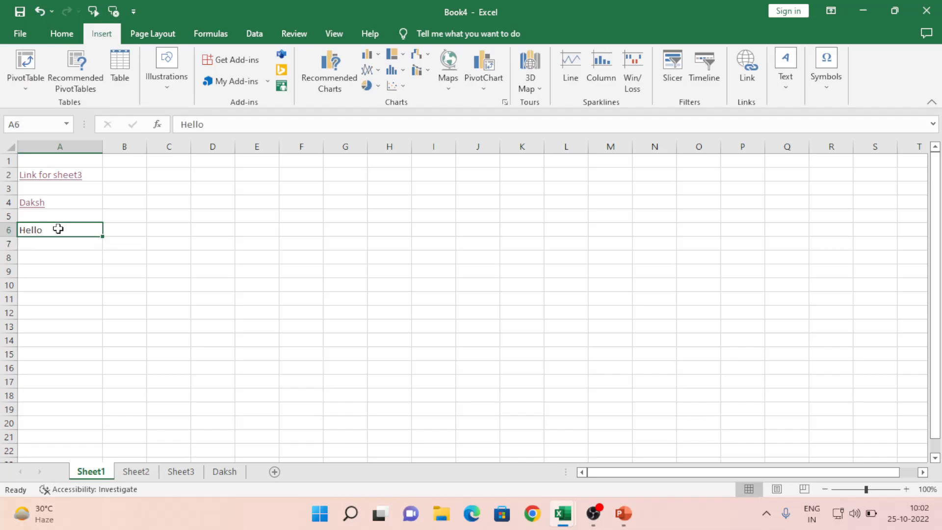
{"action": "right_click", "coordinate": [54, 235]}
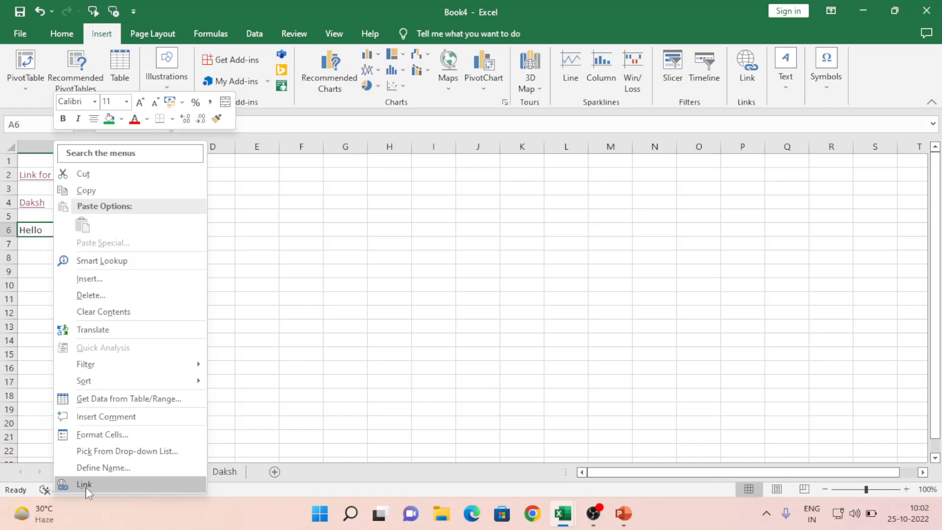
{"action": "left_click", "coordinate": [41, 290]}
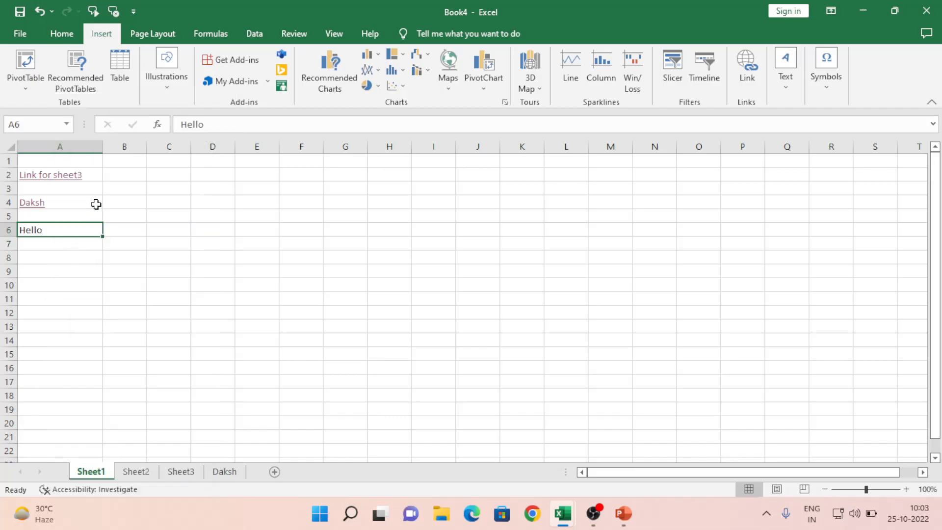
Step: Follow the Daksh link in A4 to its sheet, then return to Sheet1
{"action": "left_click", "coordinate": [84, 201]}
{"action": "right_click", "coordinate": [85, 201]}
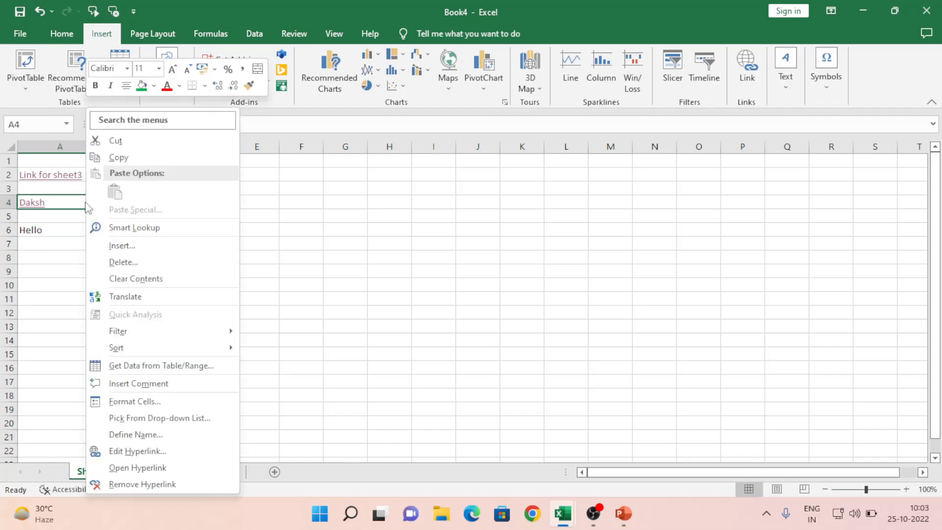
{"action": "left_click", "coordinate": [144, 468]}
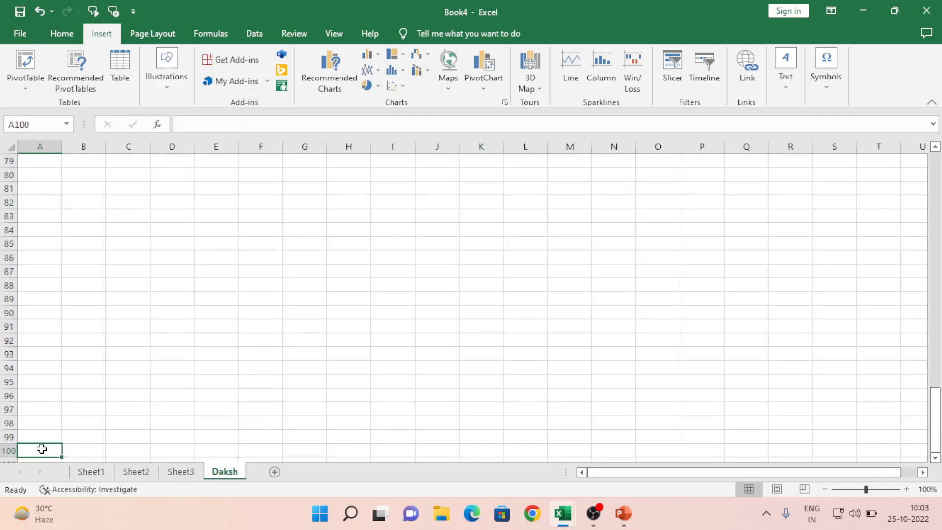
{"action": "left_click", "coordinate": [94, 472]}
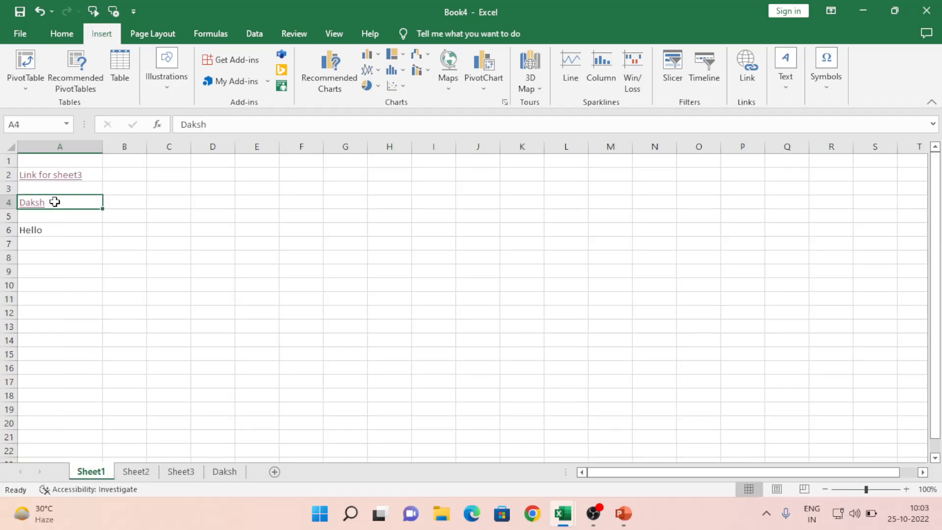
Step: Change the A4 Daksh hyperlink target from A100 to cell C1 on Sheet1
{"action": "right_click", "coordinate": [54, 202]}
{"action": "left_click", "coordinate": [107, 454]}
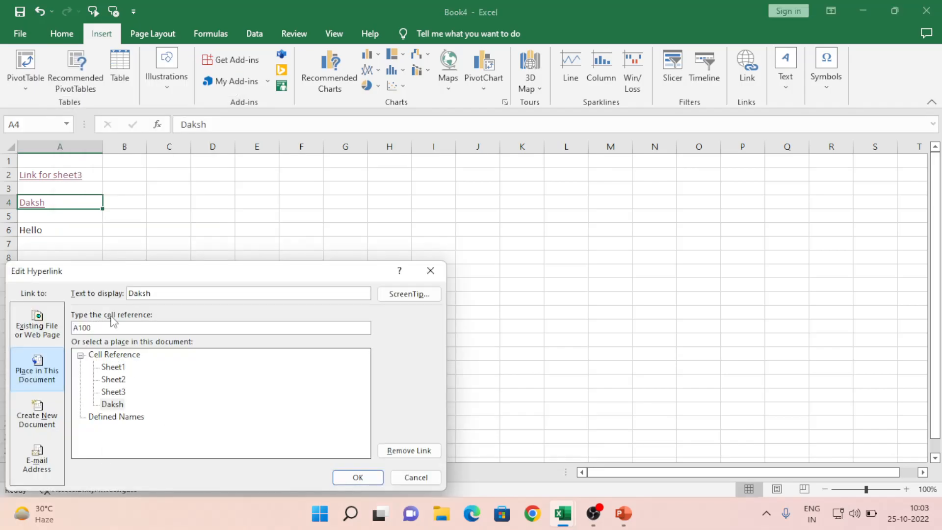
{"action": "left_click_drag", "start_coordinate": [172, 271], "coordinate": [227, 211]}
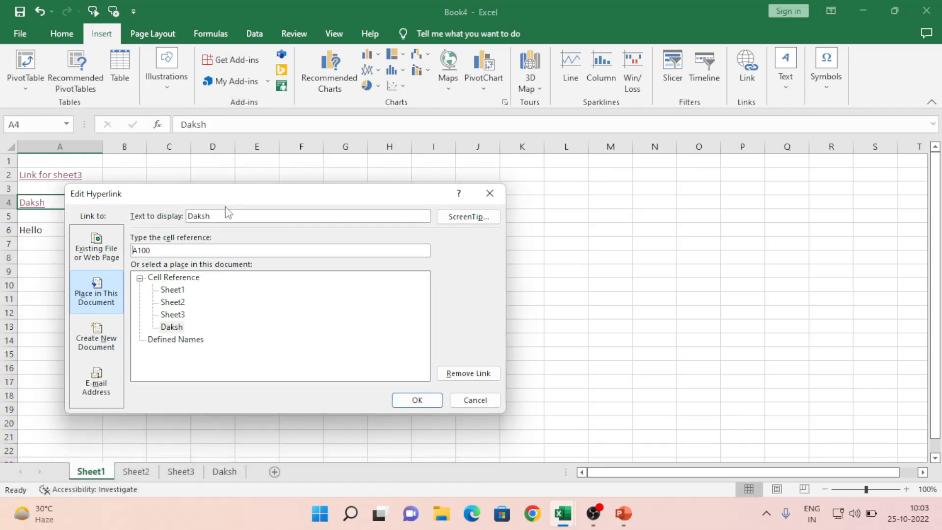
{"action": "double_click", "coordinate": [168, 251]}
{"action": "type", "text": "C1"}
{"action": "left_click", "coordinate": [171, 328]}
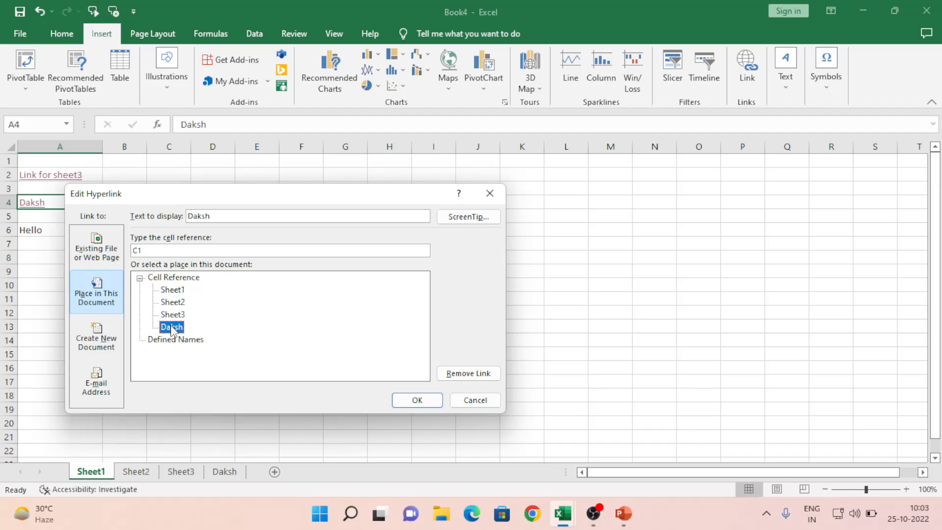
{"action": "left_click", "coordinate": [175, 293]}
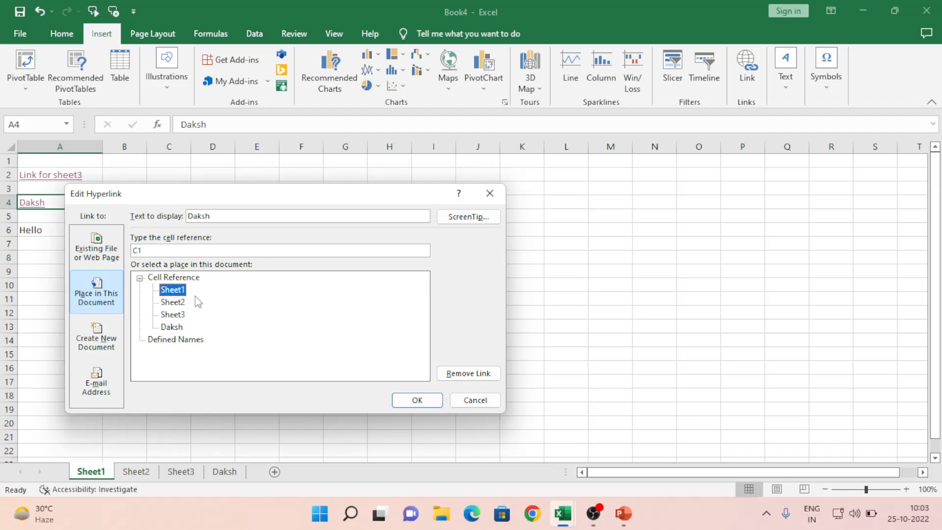
{"action": "left_click", "coordinate": [427, 404]}
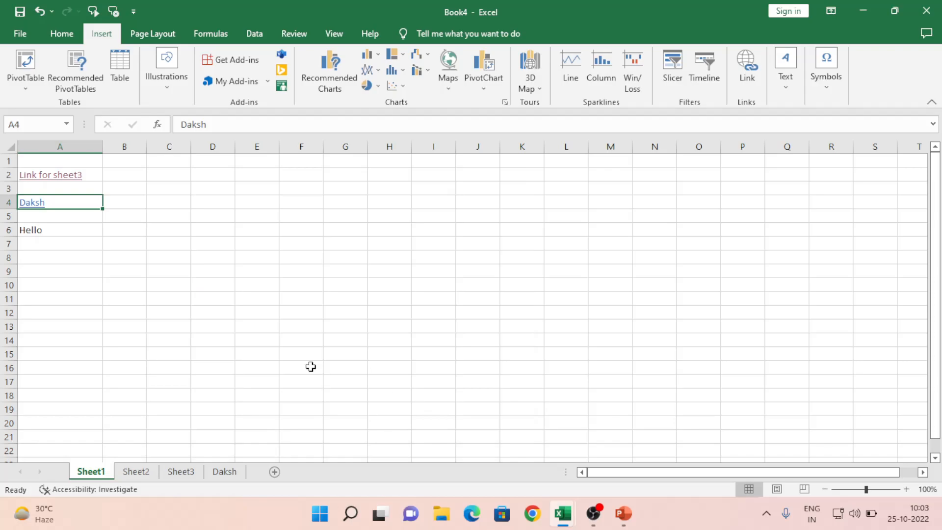
Step: Follow the Daksh link twice to confirm it lands on C1
{"action": "left_click", "coordinate": [32, 209]}
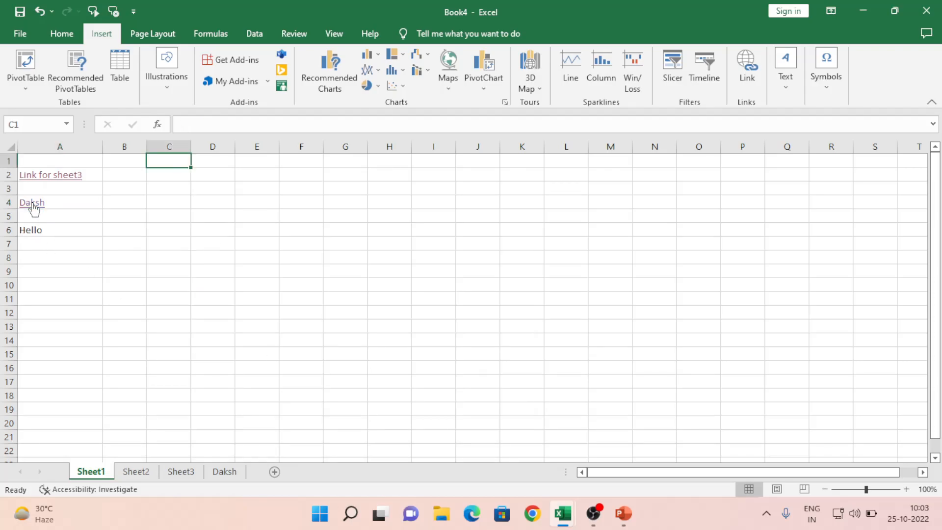
{"action": "left_click", "coordinate": [347, 251]}
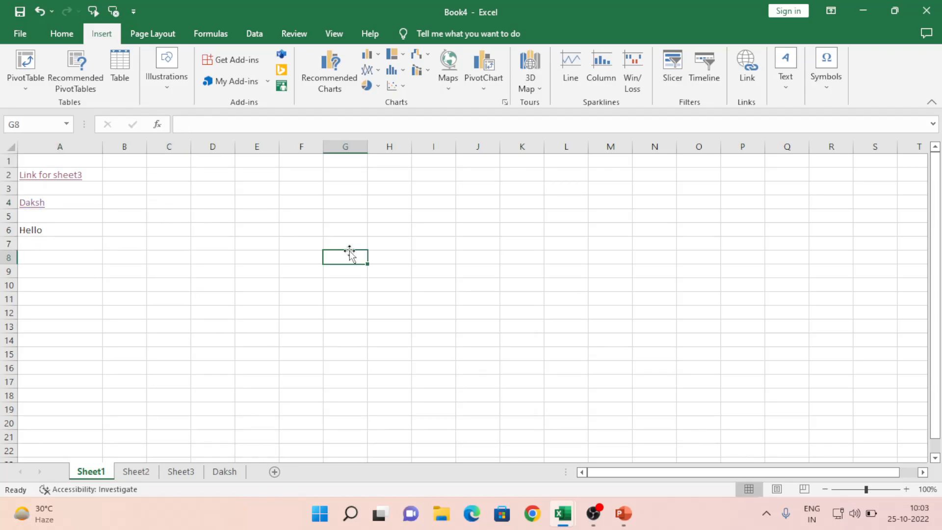
{"action": "left_click", "coordinate": [30, 206]}
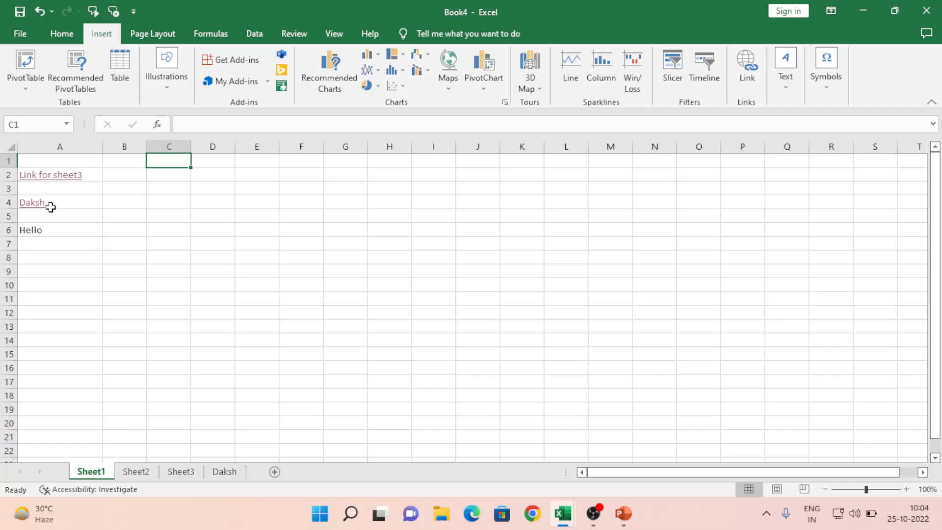
{"action": "left_click", "coordinate": [63, 203]}
{"action": "key", "text": "alt+Tab"}
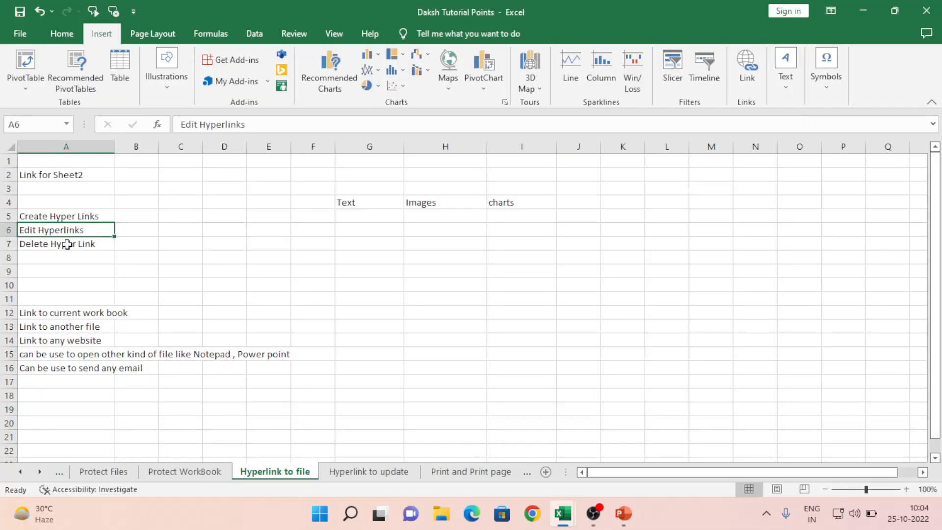
{"action": "key", "text": "alt+Tab"}
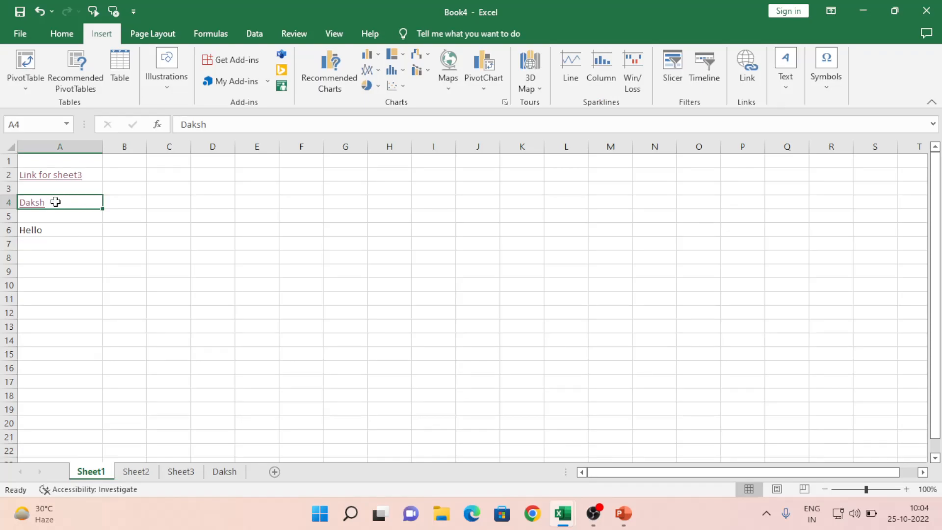
Step: Remove the hyperlink from the Daksh cell A4 via Edit Hyperlink
{"action": "right_click", "coordinate": [55, 202]}
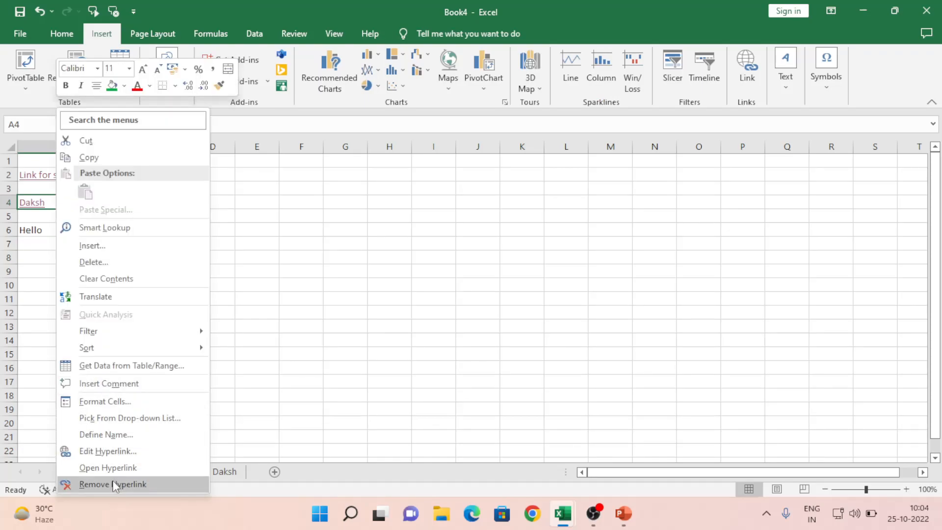
{"action": "left_click", "coordinate": [112, 453]}
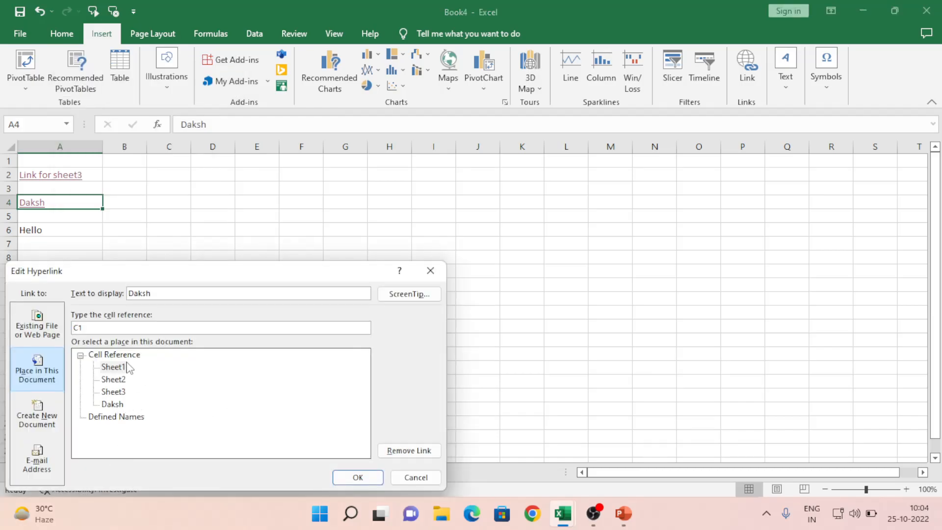
{"action": "left_click", "coordinate": [410, 450]}
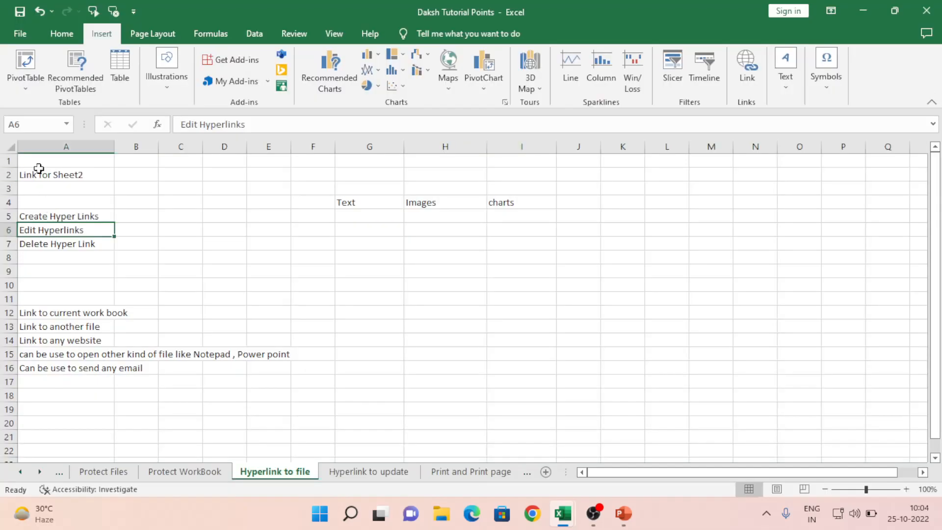
Step: Browse the Daksh Tutorial Points entries, then return to Book4 and select cell D5
{"action": "left_click", "coordinate": [72, 216]}
{"action": "key", "text": "Down"}
{"action": "key", "text": "Down"}
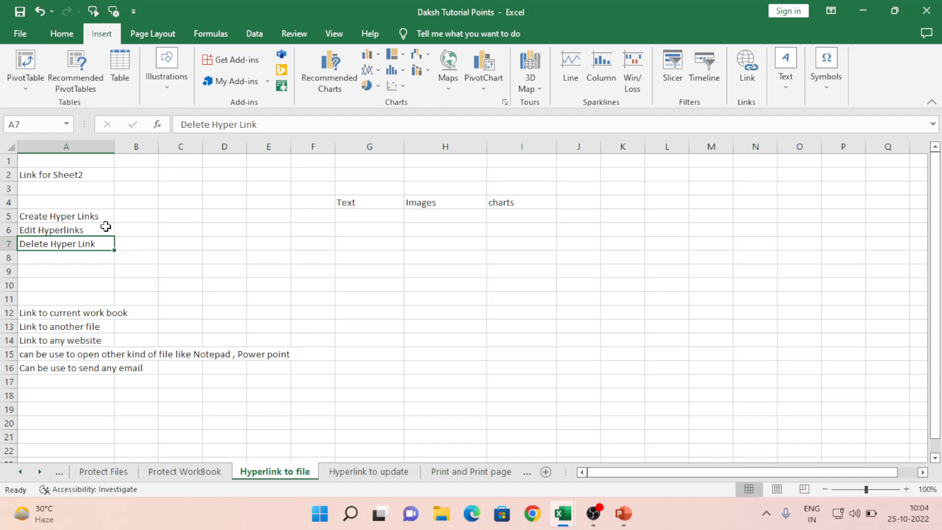
{"action": "left_click", "coordinate": [356, 205]}
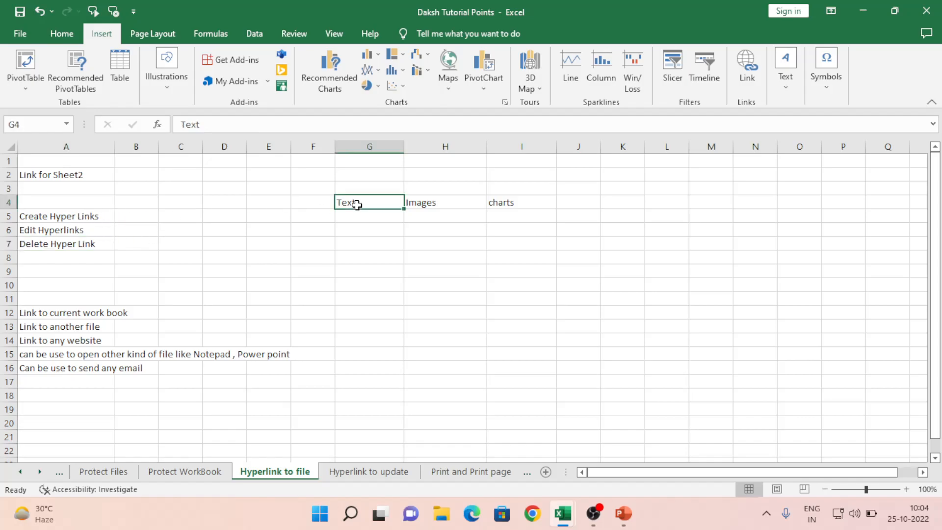
{"action": "key", "text": "Right"}
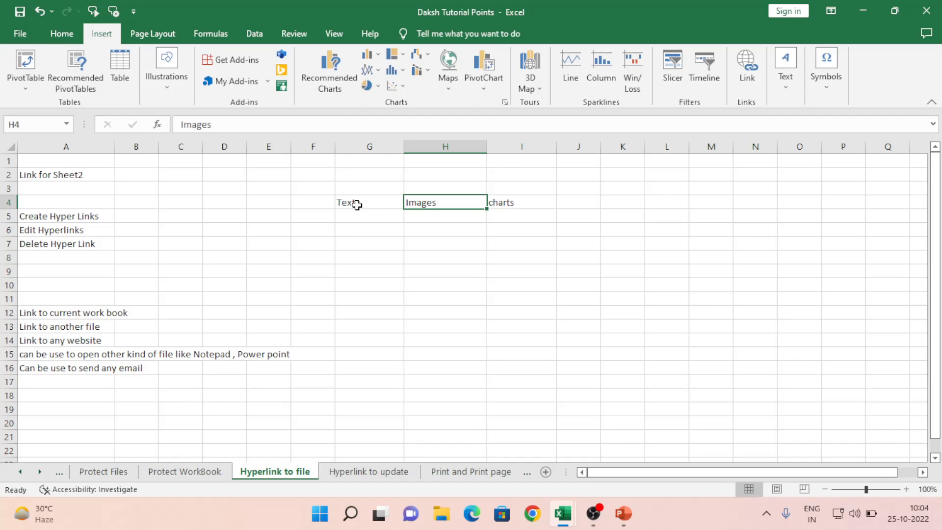
{"action": "key", "text": "alt+Tab"}
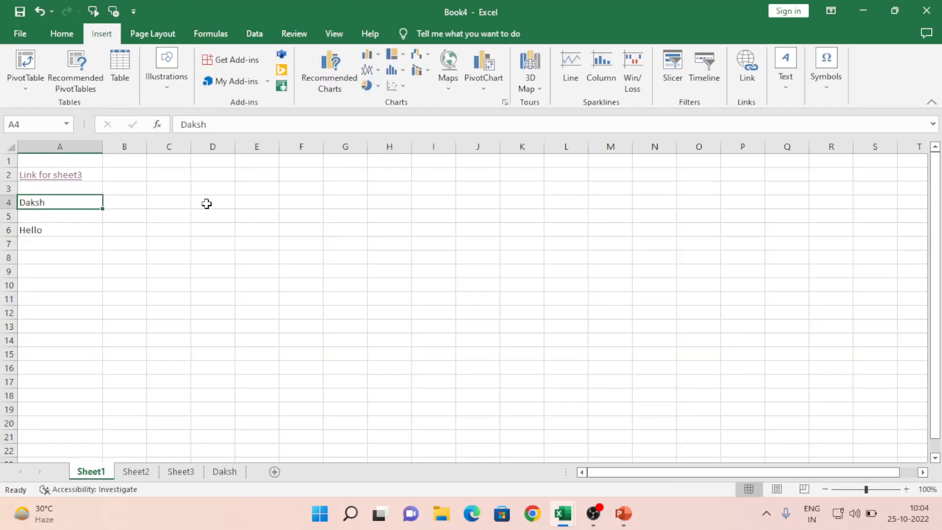
{"action": "left_click", "coordinate": [207, 203]}
{"action": "left_click_drag", "start_coordinate": [255, 191], "coordinate": [413, 295]}
{"action": "left_click", "coordinate": [208, 219]}
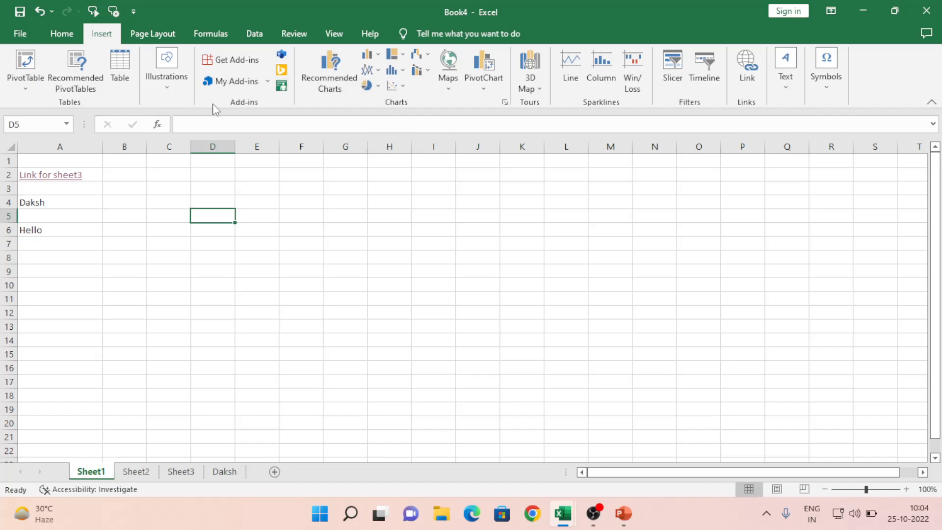
Step: Draw a large Smiley Face shape from near E3, spanning roughly rows 1–13
{"action": "left_click", "coordinate": [167, 95]}
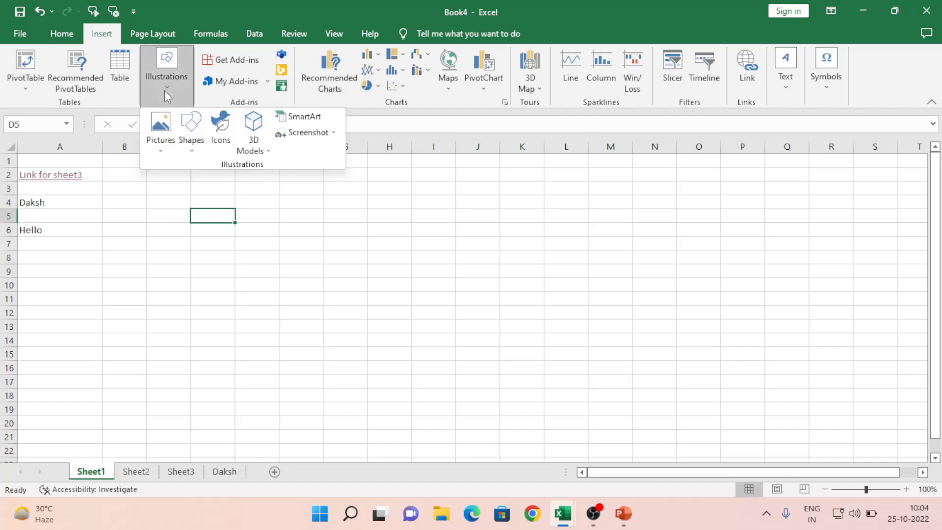
{"action": "left_click", "coordinate": [191, 153]}
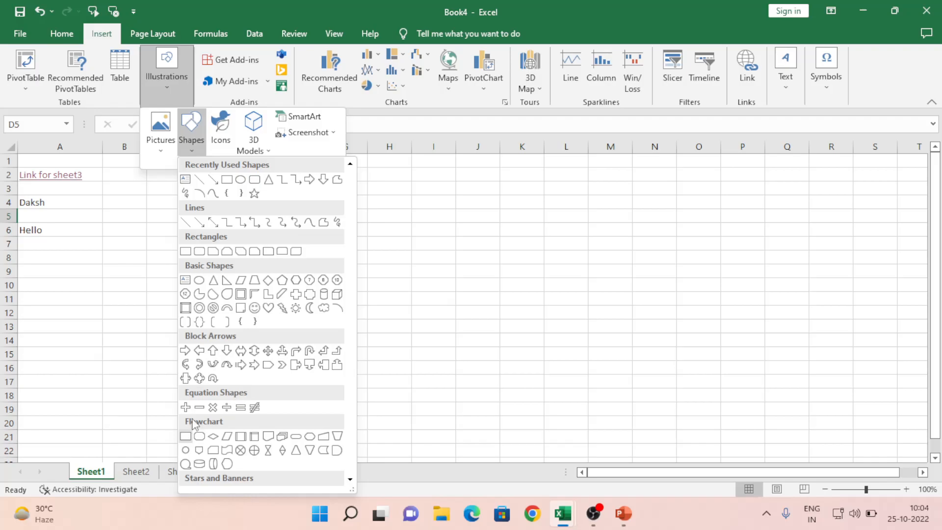
{"action": "left_click", "coordinate": [255, 308]}
{"action": "left_click_drag", "start_coordinate": [231, 192], "coordinate": [417, 382]}
{"action": "left_click_drag", "start_coordinate": [366, 271], "coordinate": [336, 275]}
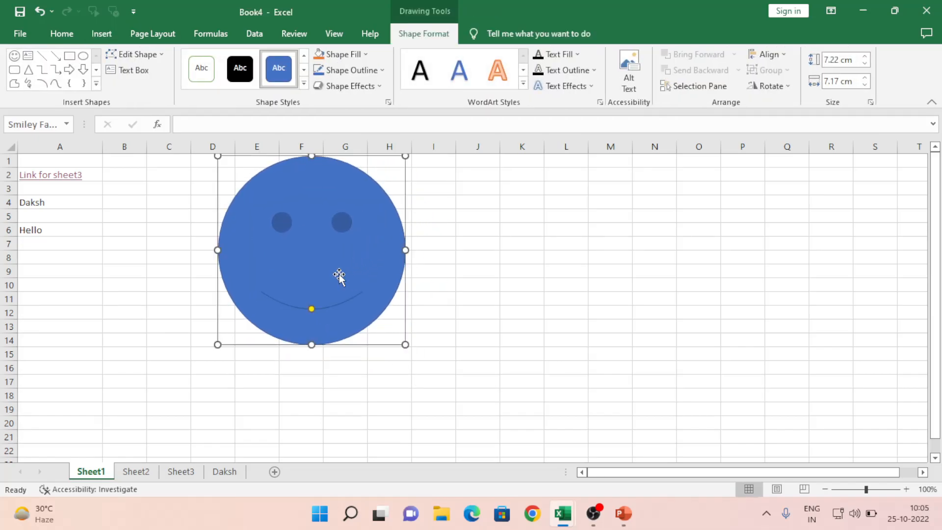
{"action": "left_click", "coordinate": [104, 296]}
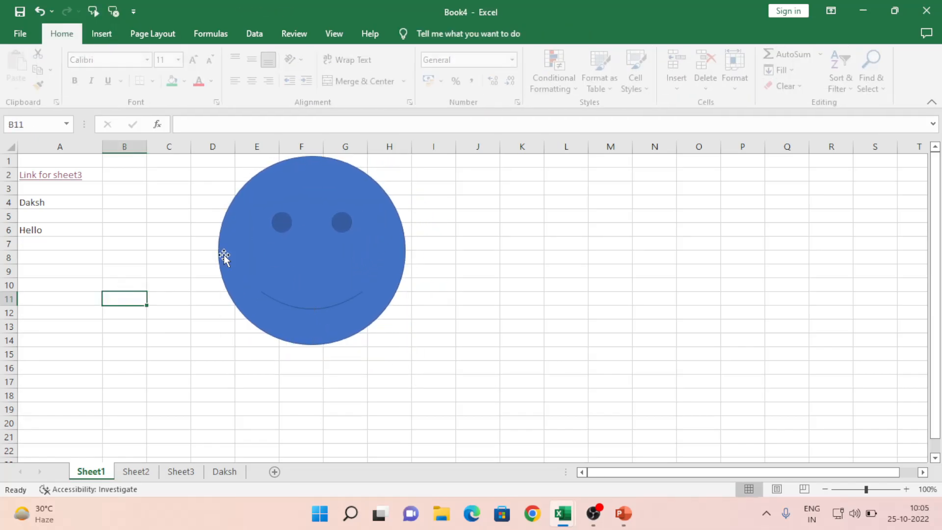
Step: Hyperlink the smiley face to Sheet1!N7 through Insert > Link
{"action": "left_click", "coordinate": [293, 256]}
{"action": "right_click", "coordinate": [294, 258]}
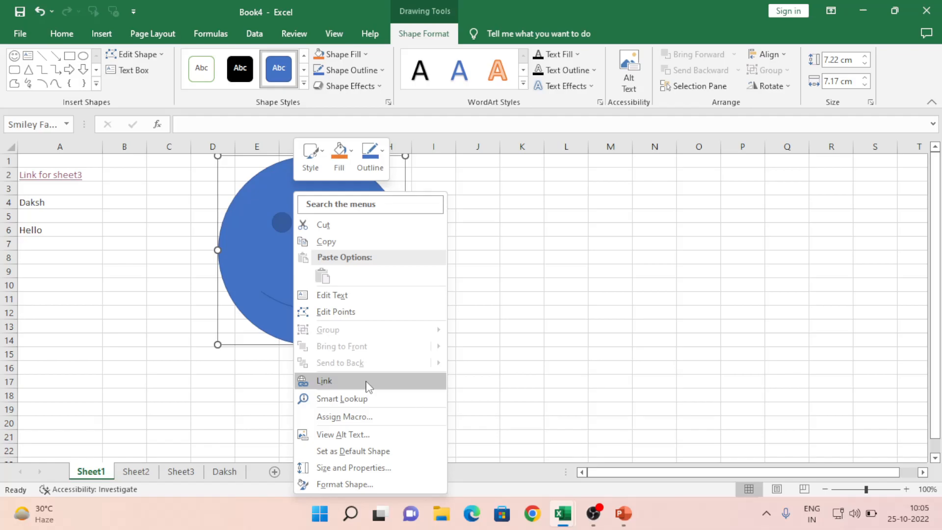
{"action": "left_click", "coordinate": [101, 35]}
{"action": "left_click", "coordinate": [102, 36]}
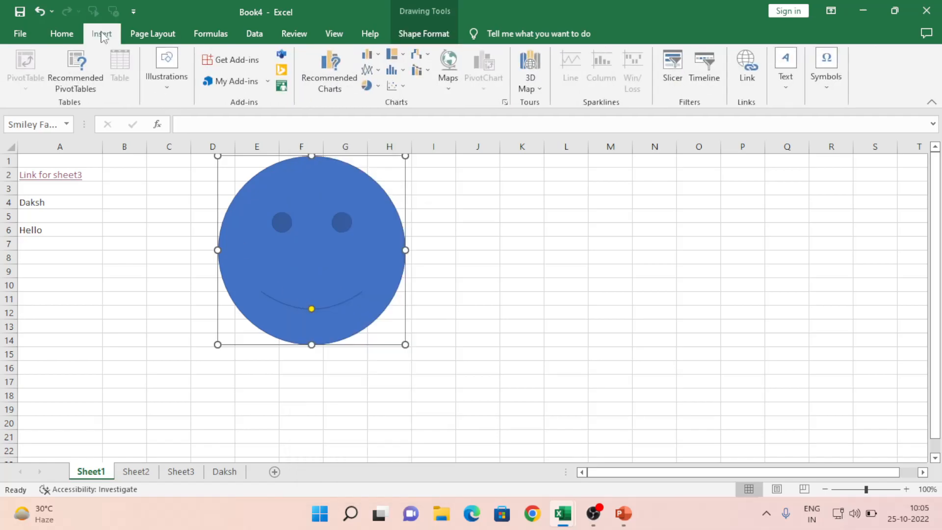
{"action": "left_click", "coordinate": [750, 67]}
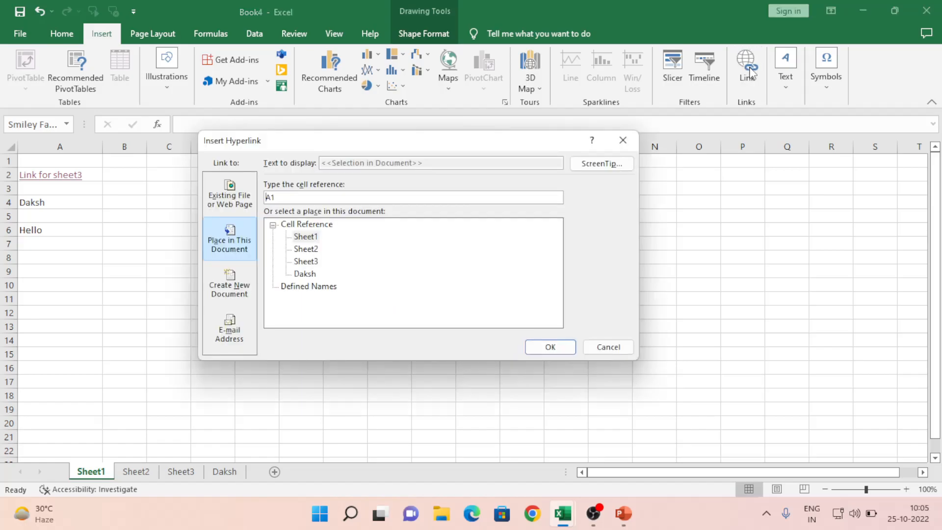
{"action": "left_click", "coordinate": [309, 238]}
{"action": "left_click", "coordinate": [287, 198]}
{"action": "left_click", "coordinate": [309, 238]}
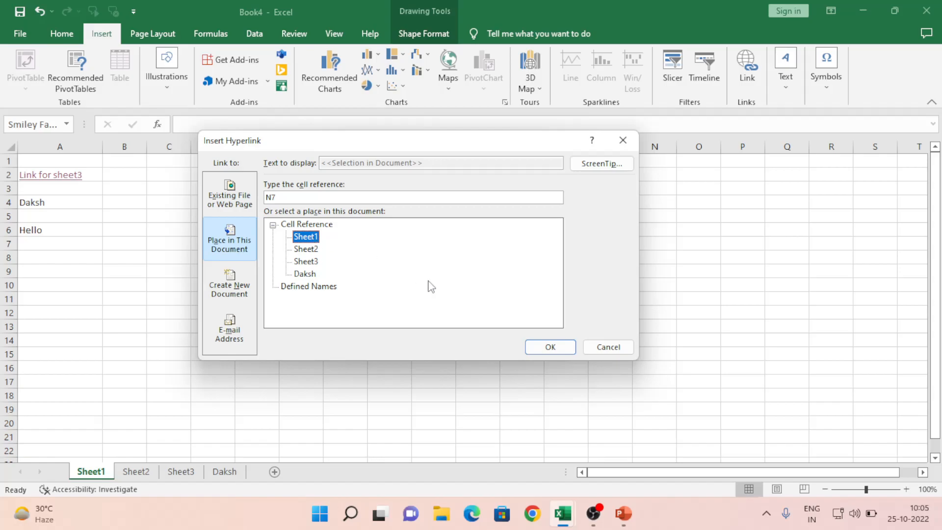
{"action": "left_click", "coordinate": [549, 347]}
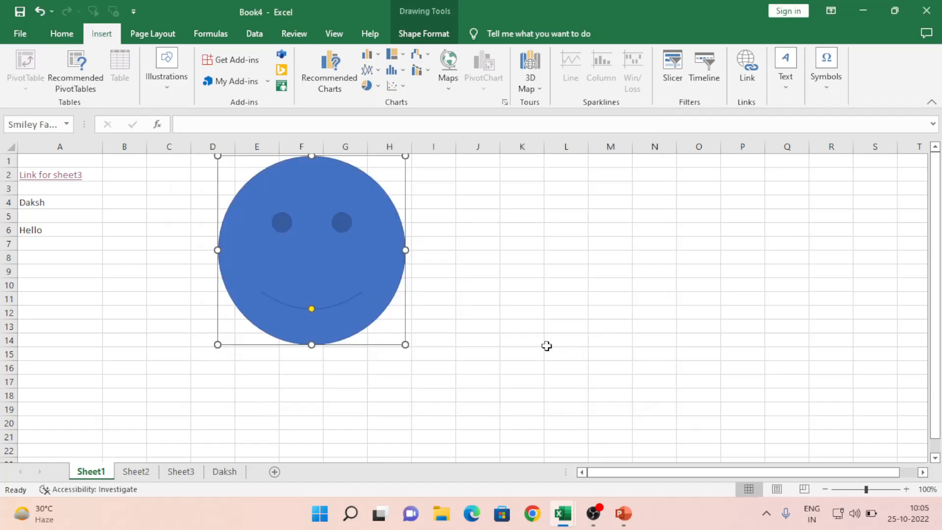
{"action": "left_click", "coordinate": [492, 309]}
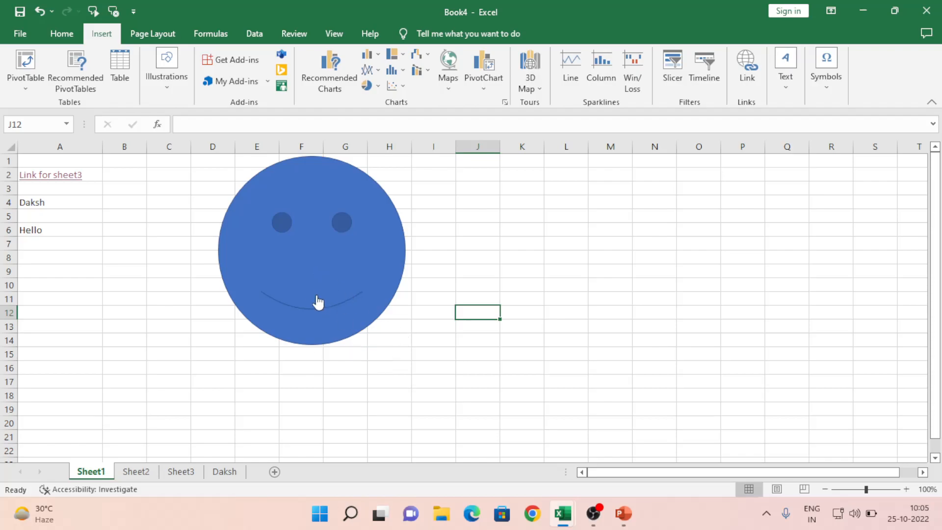
Step: Test the smiley's link to N7 three times from different cells
{"action": "left_click", "coordinate": [300, 250]}
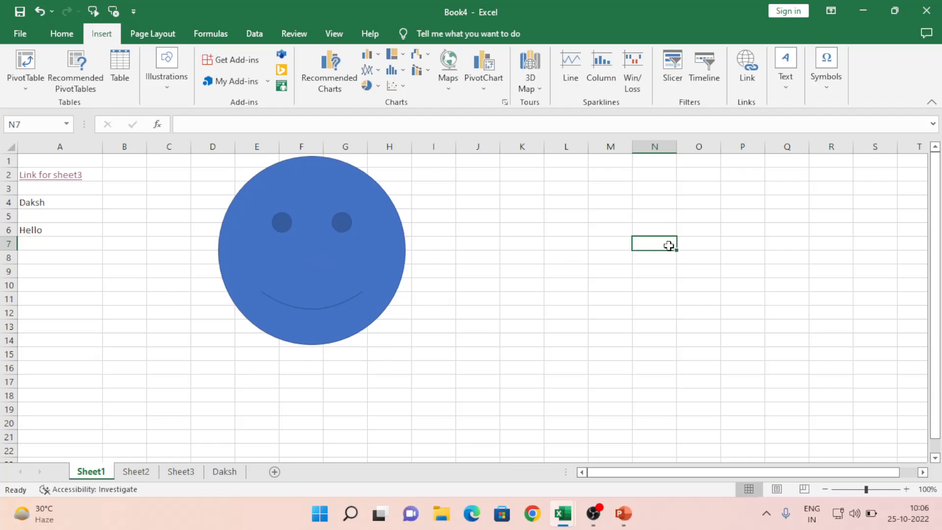
{"action": "left_click", "coordinate": [508, 207]}
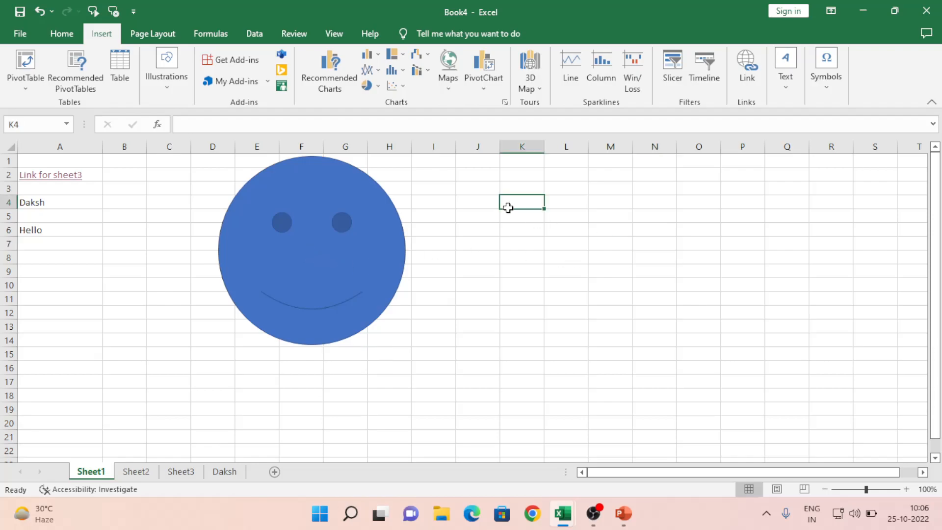
{"action": "left_click", "coordinate": [288, 293]}
{"action": "left_click", "coordinate": [531, 218]}
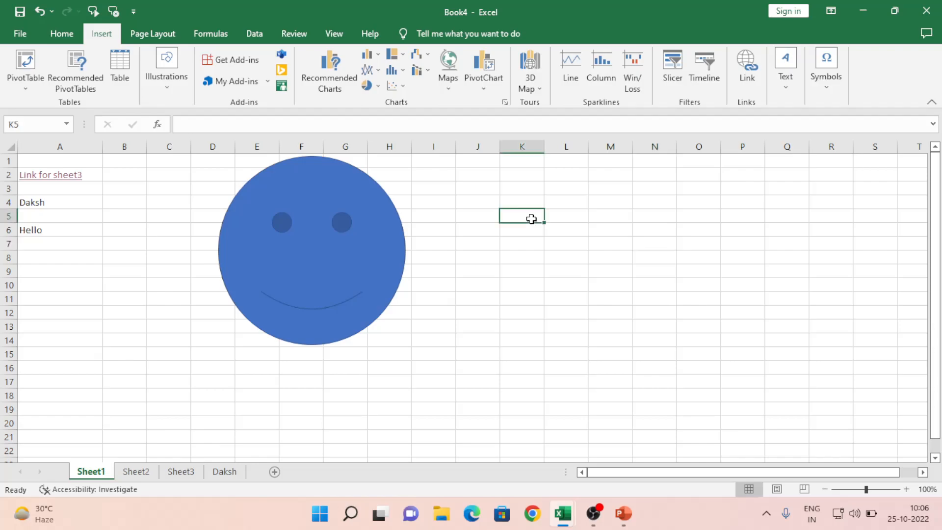
{"action": "left_click", "coordinate": [320, 264]}
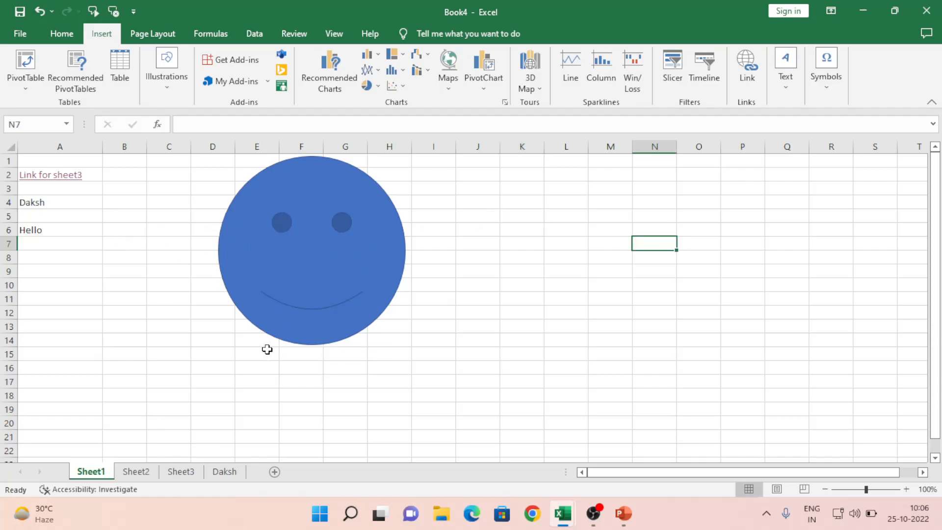
Step: Choose Remove Link on the smiley shape, then switch to the Daksh workbook and back
{"action": "right_click", "coordinate": [287, 288]}
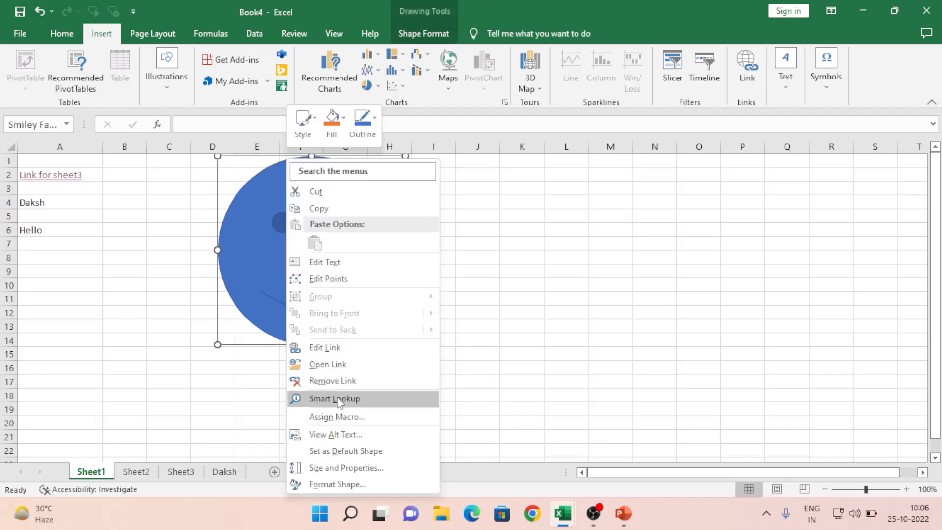
{"action": "left_click", "coordinate": [333, 381]}
{"action": "left_click", "coordinate": [172, 315]}
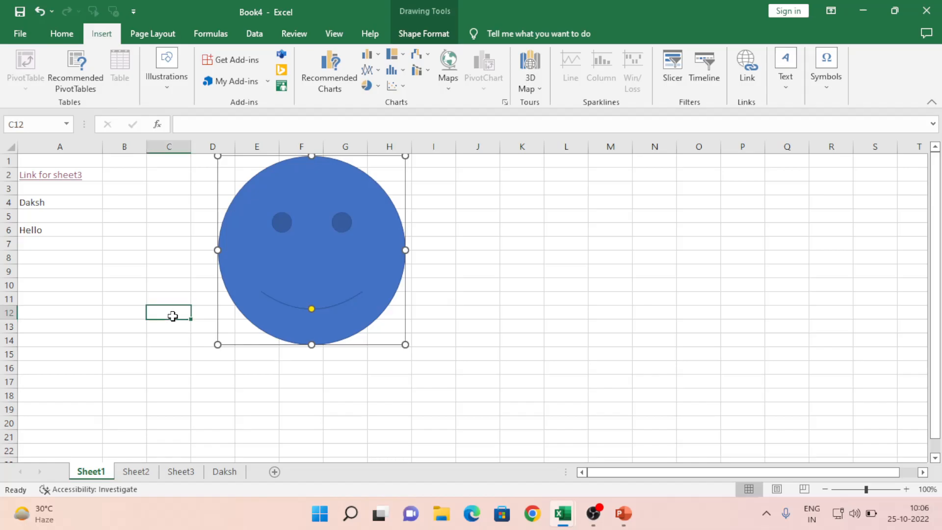
{"action": "key", "text": "alt+Tab"}
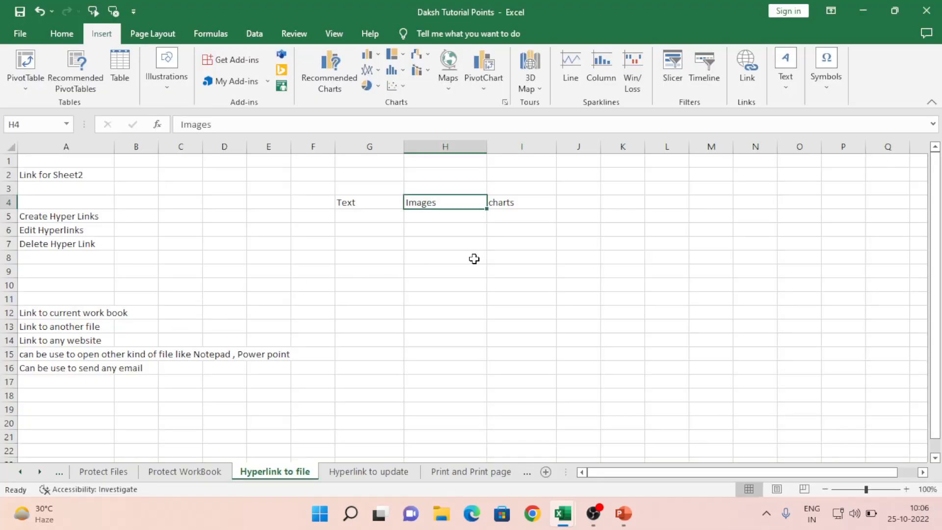
{"action": "key", "text": "alt+Tab"}
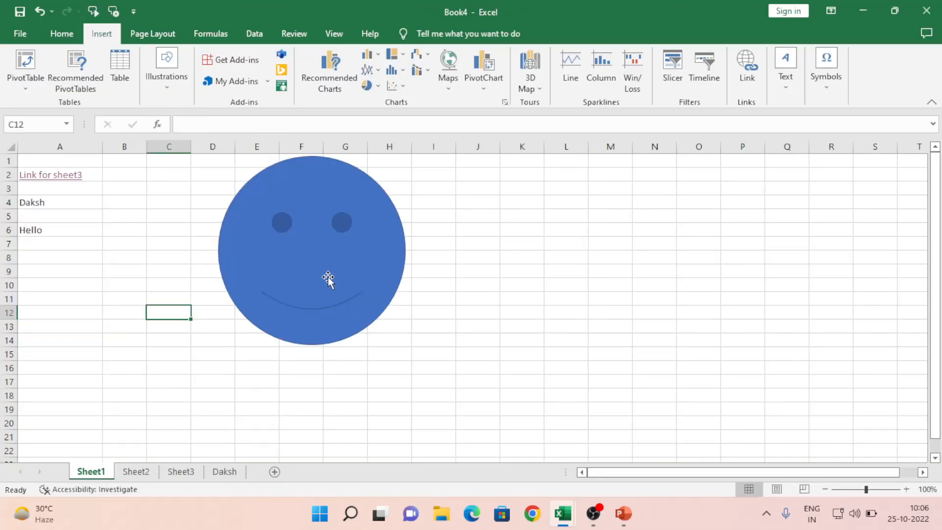
{"action": "left_click", "coordinate": [489, 259]}
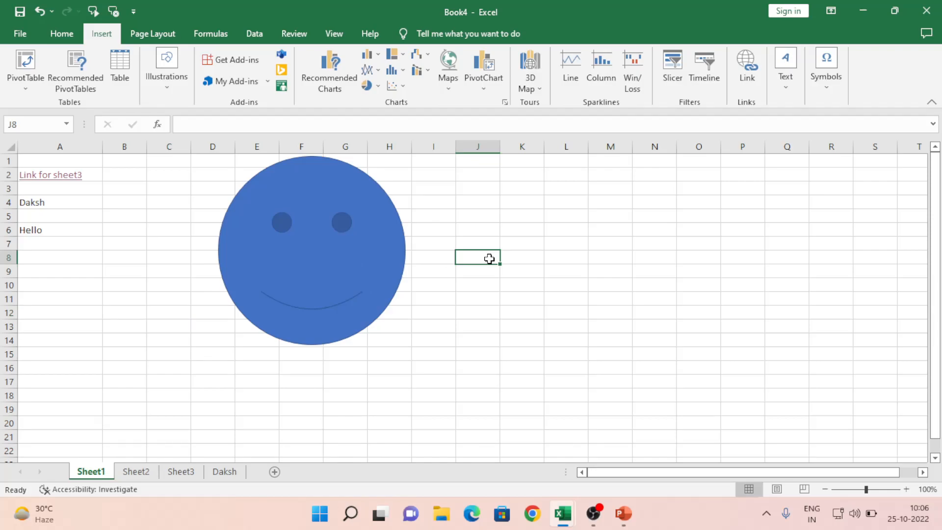
Step: Fill weekdays from Mon down J8:J17 and add Week and days headings in J7:K7
{"action": "type", "text": "Mon"}
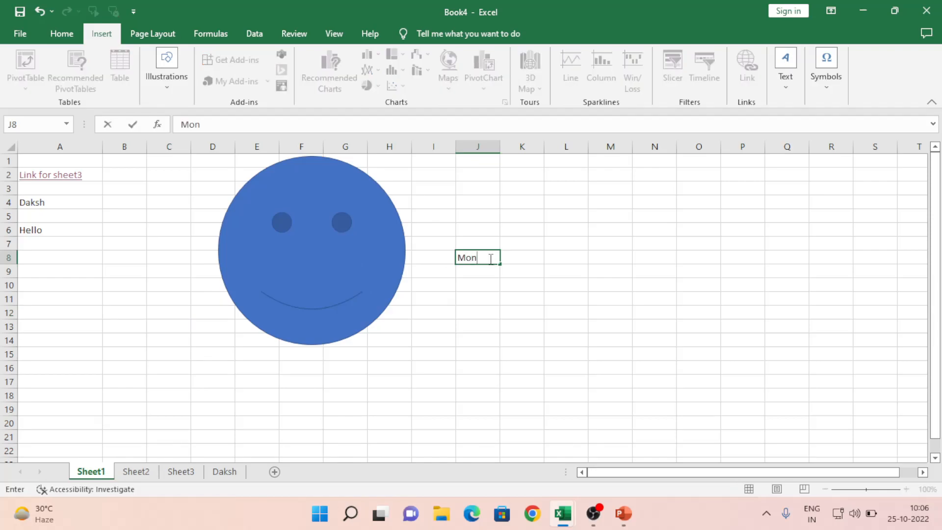
{"action": "key", "text": "ctrl+Return"}
{"action": "left_click_drag", "start_coordinate": [501, 263], "coordinate": [489, 390]}
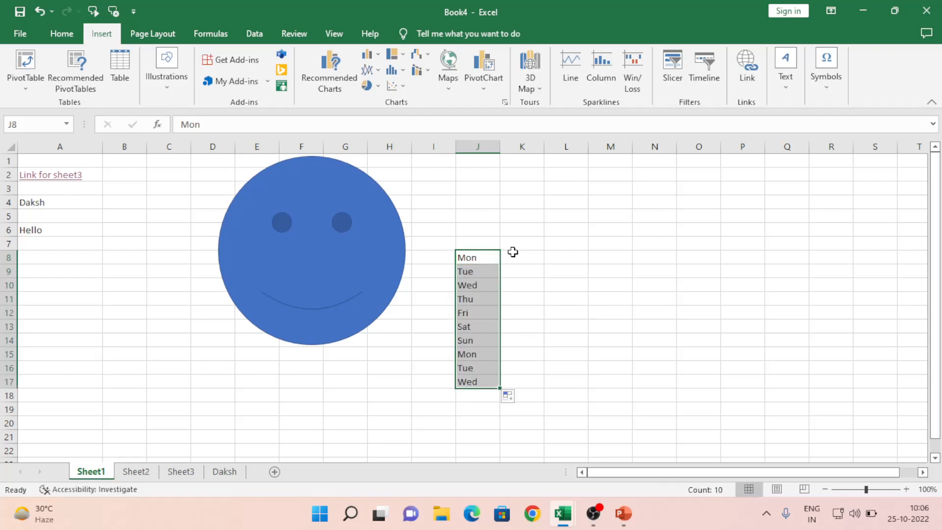
{"action": "left_click", "coordinate": [465, 245]}
{"action": "type", "text": "Week"}
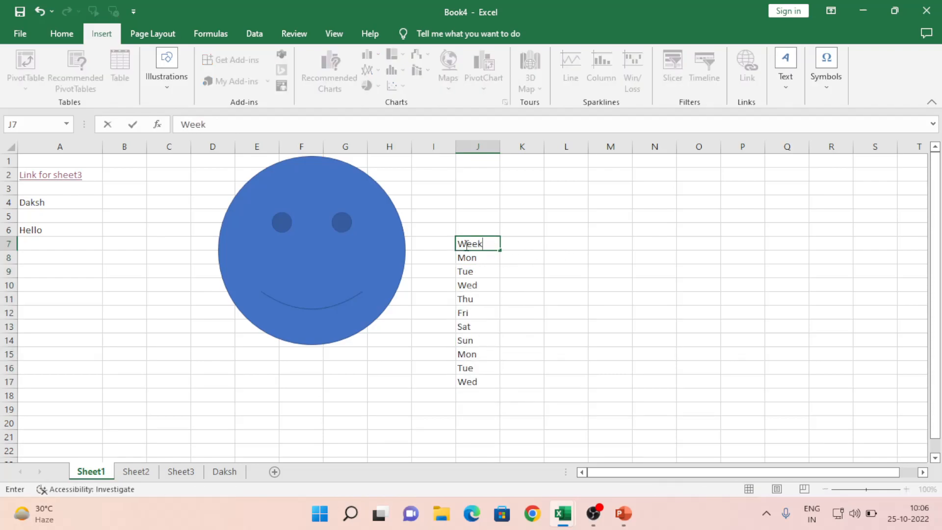
{"action": "key", "text": "Return"}
{"action": "key", "text": "Up"}
{"action": "key", "text": "Right"}
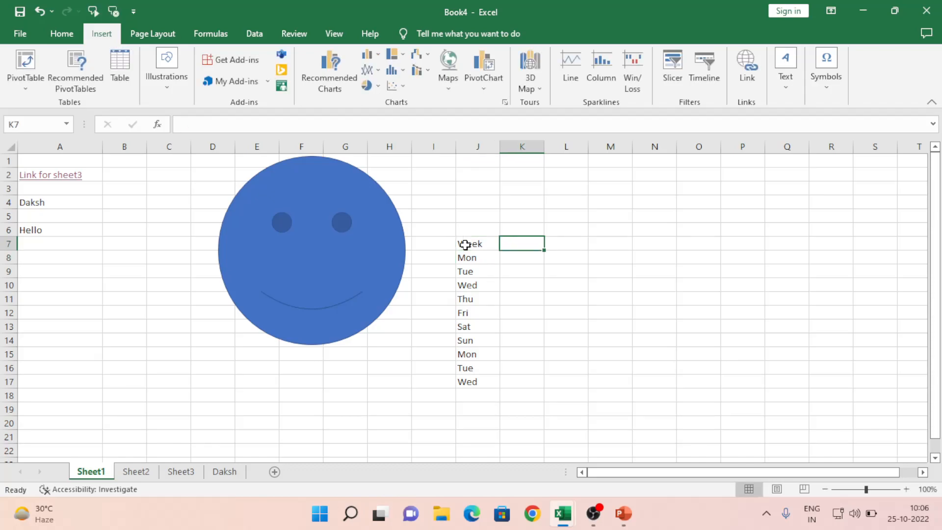
{"action": "type", "text": "days"}
{"action": "key", "text": "Return"}
Step: Enter the days values 6, 7, 8, 4, 3, 4, 5, 6, 7, 2 in K8:K17
{"action": "type", "text": "6"}
{"action": "key", "text": "Return"}
{"action": "type", "text": "7"}
{"action": "key", "text": "Return"}
{"action": "type", "text": "8"}
{"action": "key", "text": "Return"}
{"action": "type", "text": "4"}
{"action": "key", "text": "Return"}
{"action": "type", "text": "56"}
{"action": "key", "text": "Return"}
{"action": "key", "text": "Up"}
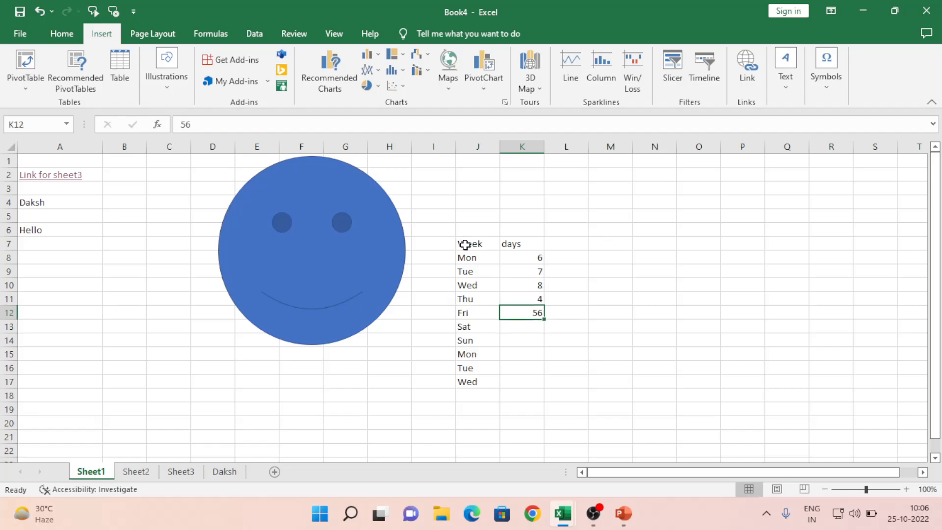
{"action": "type", "text": "3"}
{"action": "key", "text": "Return"}
{"action": "type", "text": "4"}
{"action": "key", "text": "Return"}
{"action": "type", "text": "5"}
{"action": "key", "text": "Return"}
{"action": "type", "text": "6"}
{"action": "key", "text": "Return"}
{"action": "type", "text": "7"}
{"action": "key", "text": "Return"}
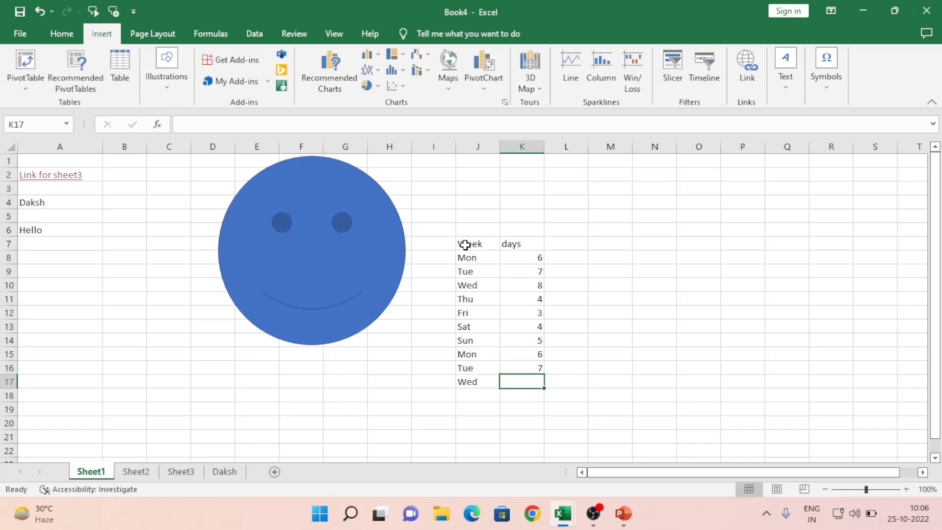
{"action": "type", "text": "2"}
{"action": "key", "text": "Return"}
Step: Select the whole Week/days table J7:K17
{"action": "key", "text": "Up"}
{"action": "key", "text": "Up"}
{"action": "key", "text": "ctrl+Up"}
{"action": "left_click", "coordinate": [464, 244]}
{"action": "key", "text": "ctrl+shift+Right"}
{"action": "key", "text": "ctrl+shift+Down"}
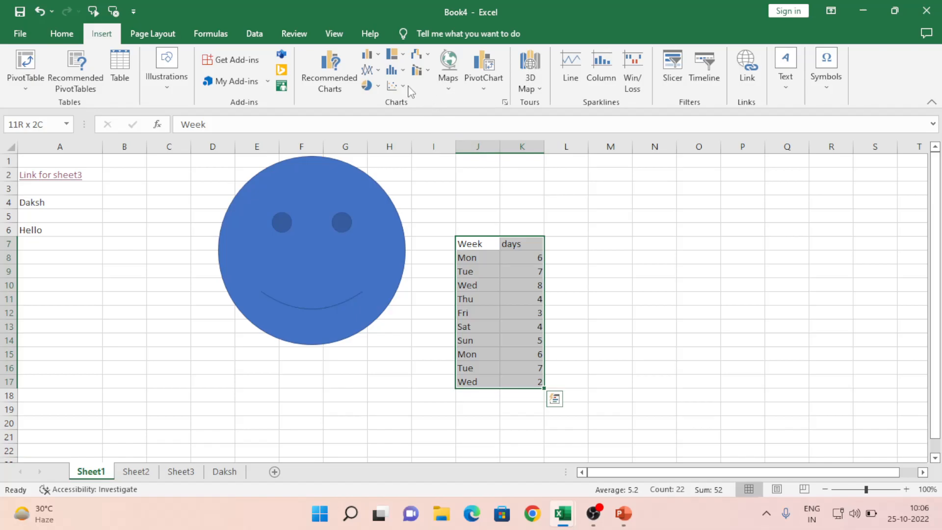
Step: Insert a 2-D pie chart of the days data and move it beside the table
{"action": "left_click", "coordinate": [378, 87]}
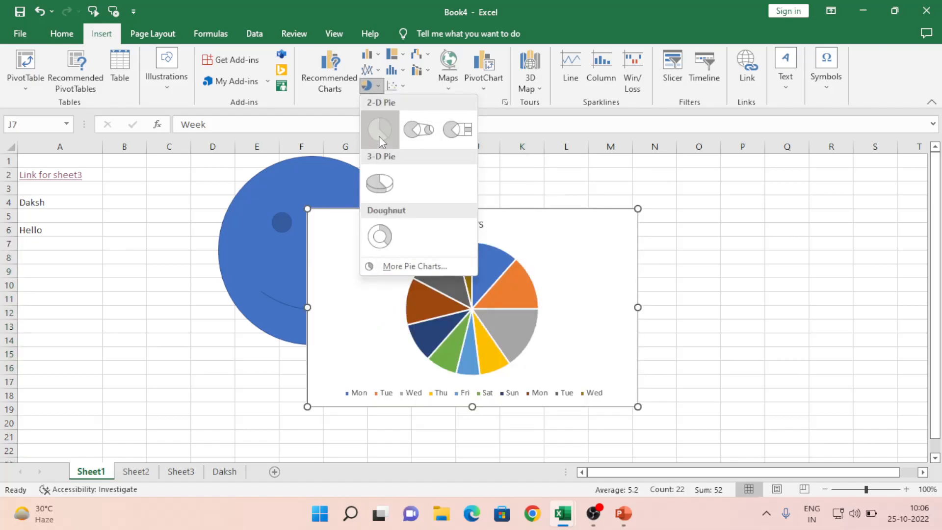
{"action": "left_click", "coordinate": [381, 141]}
{"action": "left_click_drag", "start_coordinate": [539, 275], "coordinate": [681, 277]}
{"action": "left_click_drag", "start_coordinate": [588, 227], "coordinate": [834, 219]}
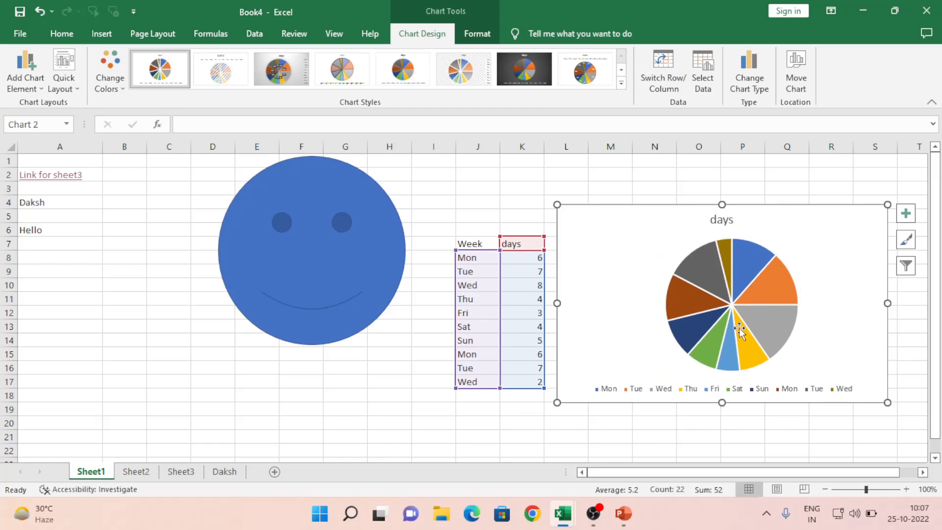
{"action": "left_click", "coordinate": [494, 424]}
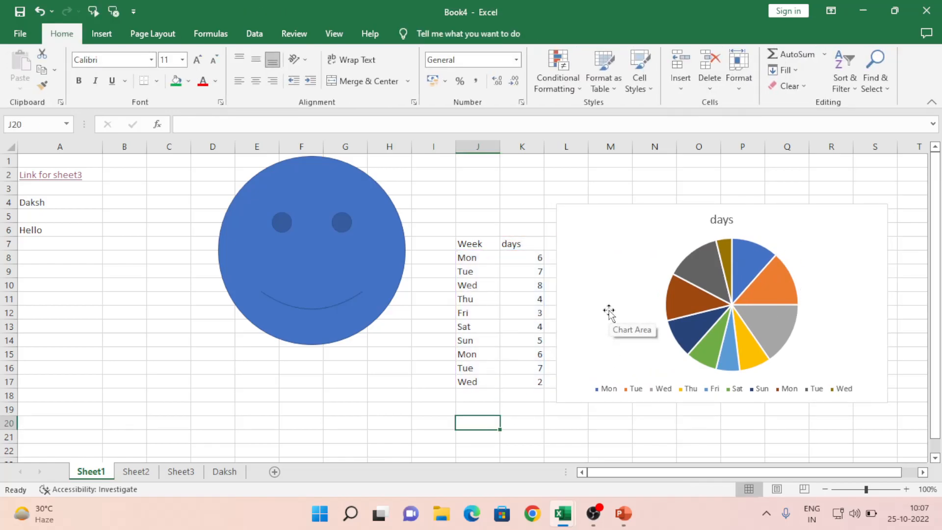
{"action": "left_click", "coordinate": [609, 315]}
{"action": "right_click", "coordinate": [610, 314]}
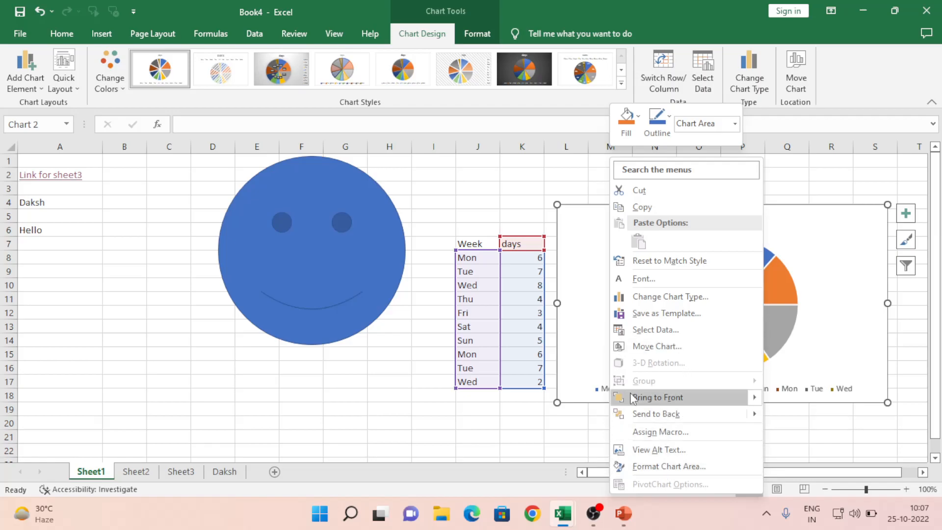
Step: Nudge the days pie chart slightly right so it clears the days values
{"action": "left_click", "coordinate": [588, 364]}
{"action": "right_click", "coordinate": [592, 257]}
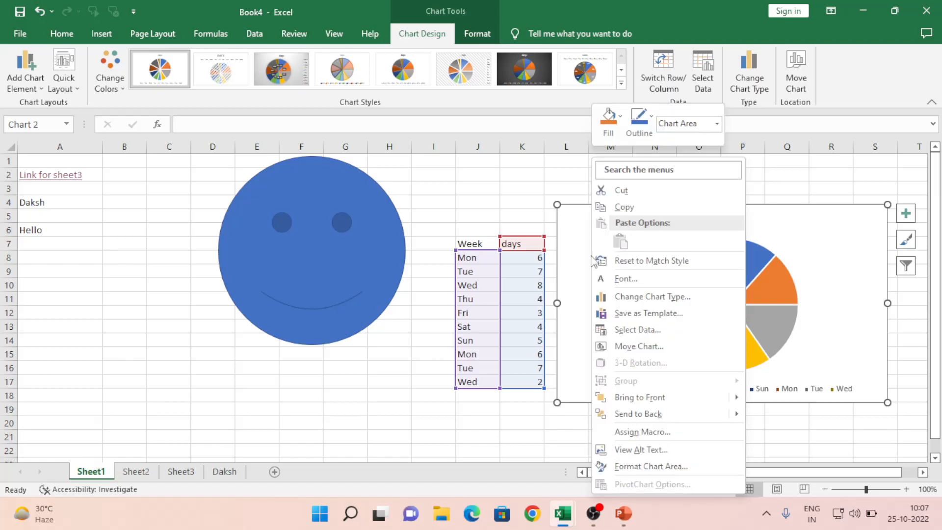
{"action": "left_click", "coordinate": [496, 423]}
{"action": "left_click", "coordinate": [519, 450]}
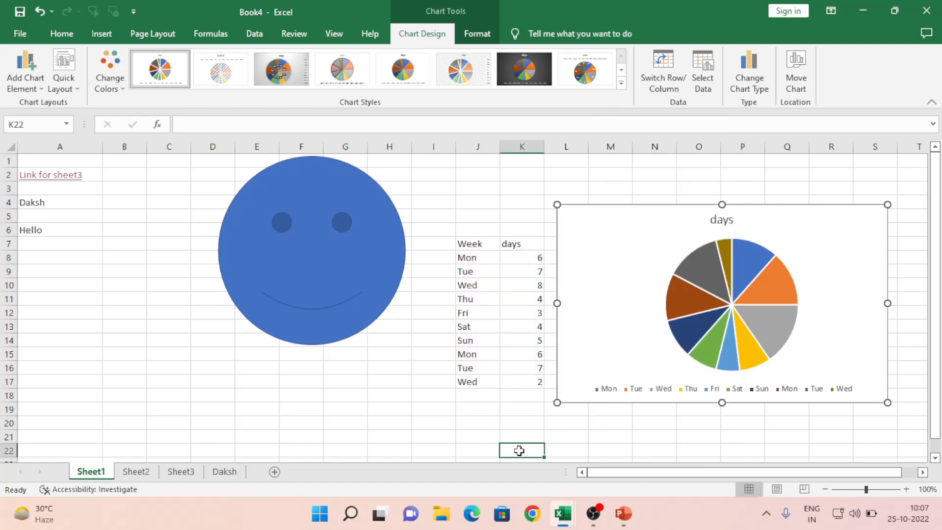
{"action": "right_click", "coordinate": [831, 351]}
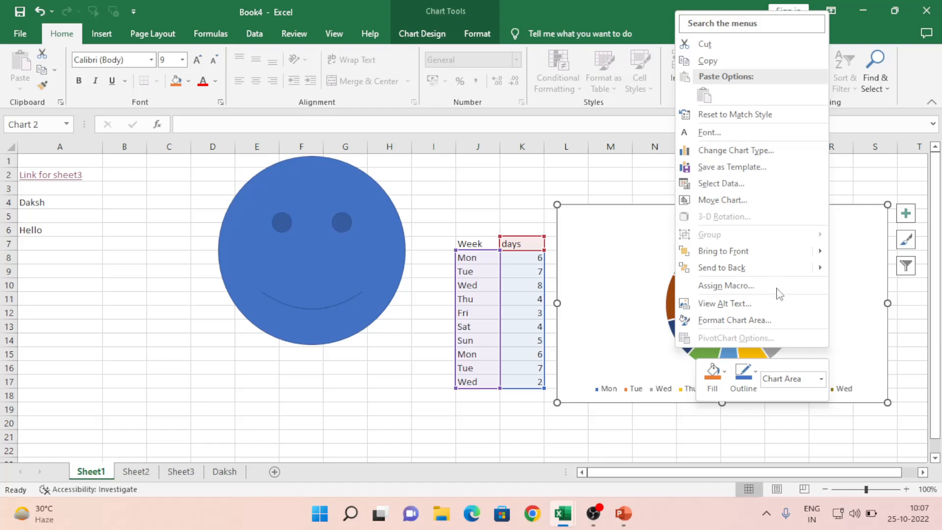
{"action": "left_click", "coordinate": [870, 378]}
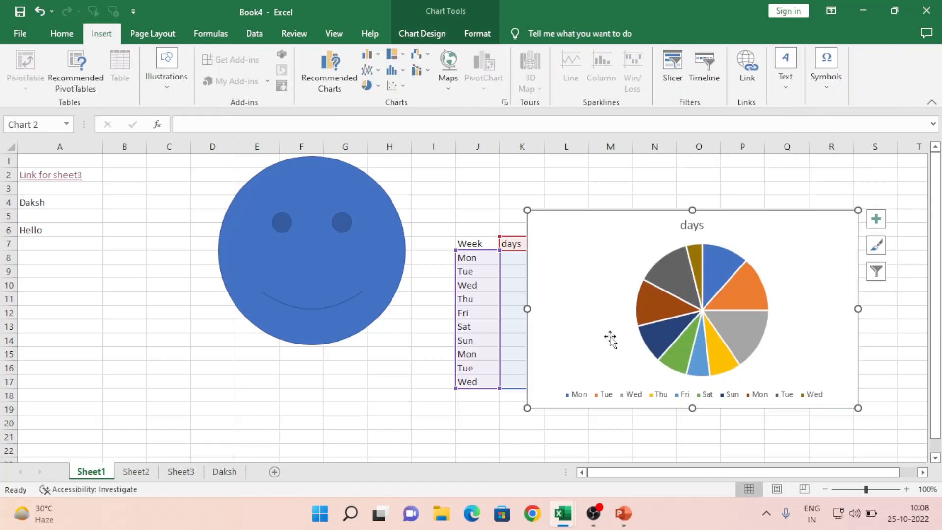
{"action": "left_click_drag", "start_coordinate": [587, 217], "coordinate": [635, 221]}
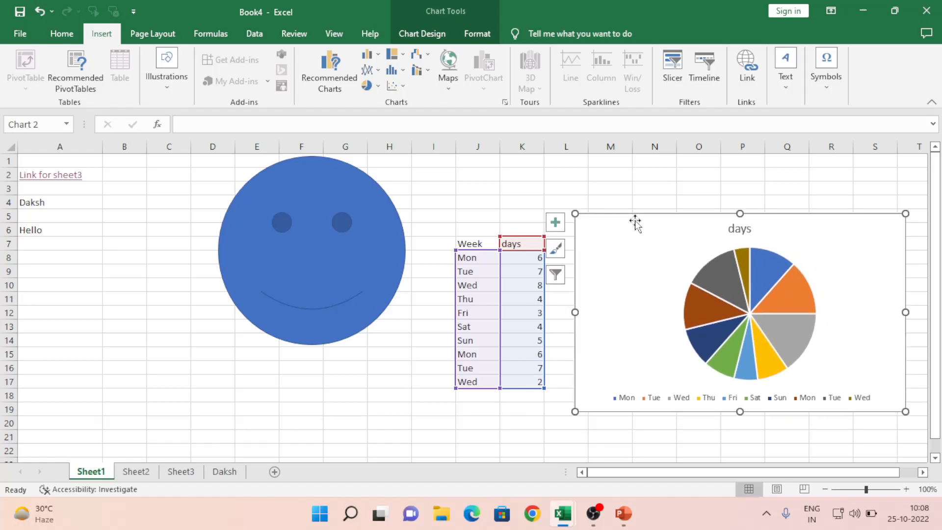
{"action": "left_click", "coordinate": [607, 164]}
{"action": "left_click", "coordinate": [637, 232]}
{"action": "right_click", "coordinate": [636, 232]}
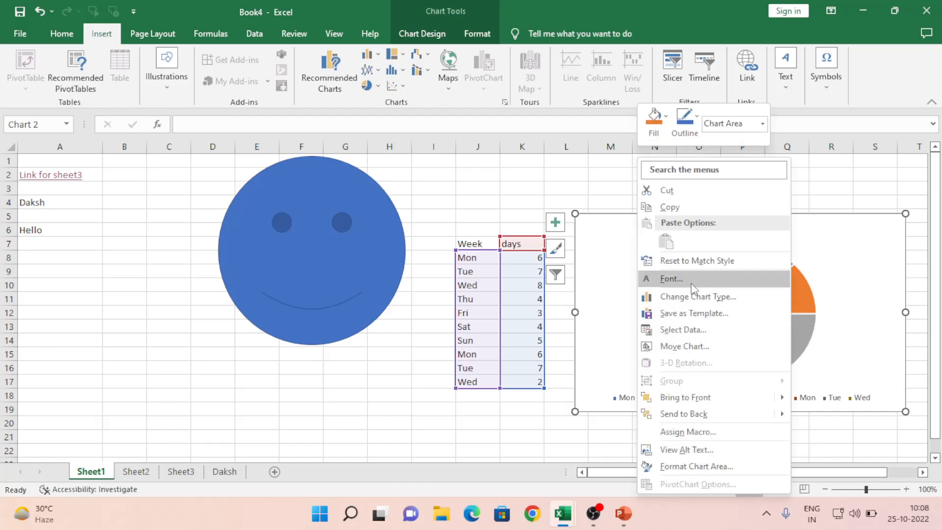
{"action": "left_click", "coordinate": [173, 1]}
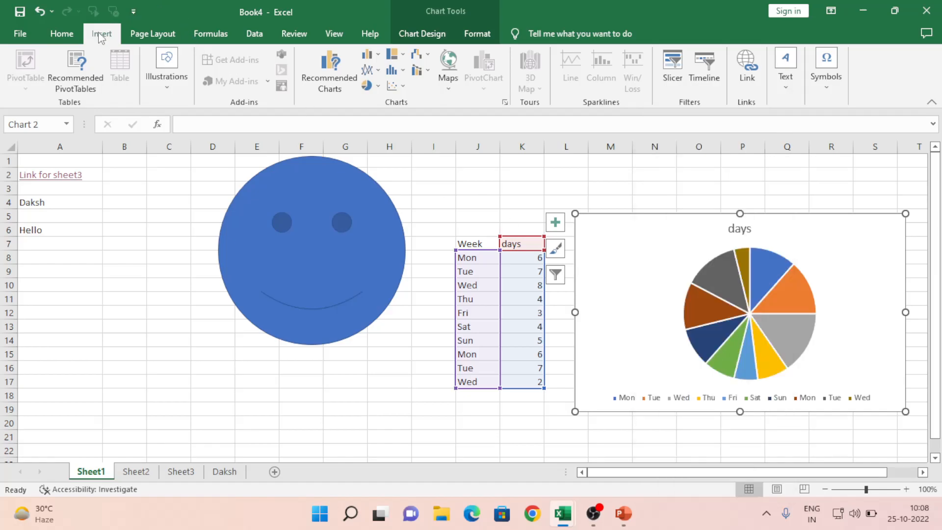
Step: Add a hyperlink on the days pie chart pointing to Daksh!D10
{"action": "left_click", "coordinate": [747, 68]}
{"action": "left_click", "coordinate": [218, 252]}
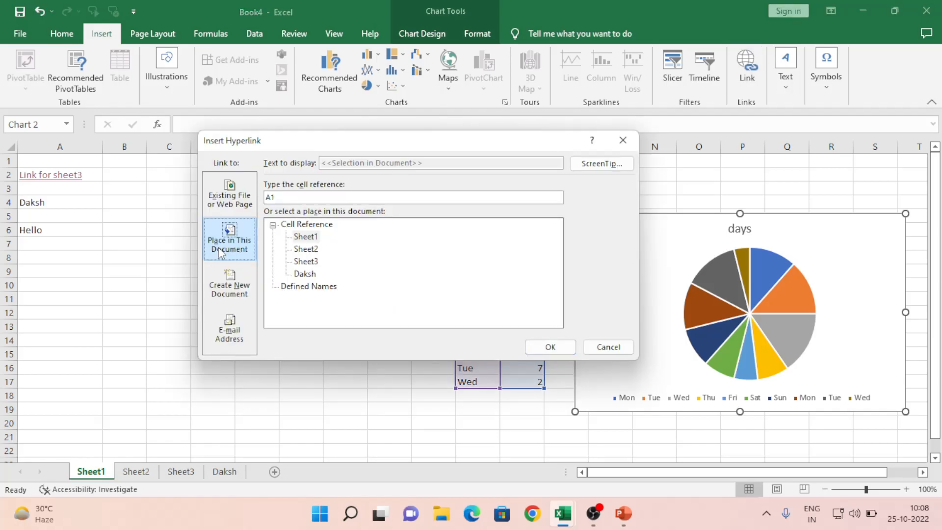
{"action": "left_click", "coordinate": [309, 275]}
{"action": "left_click", "coordinate": [280, 197]}
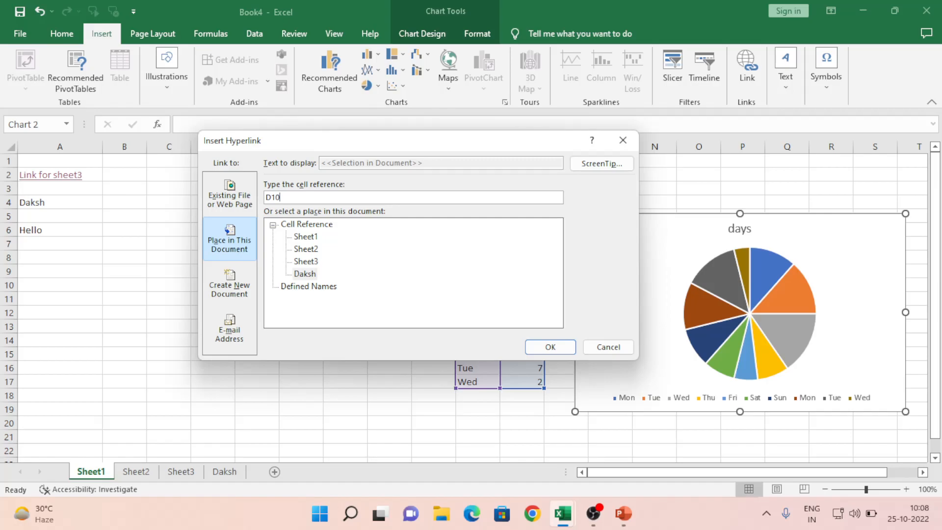
{"action": "left_click", "coordinate": [549, 347]}
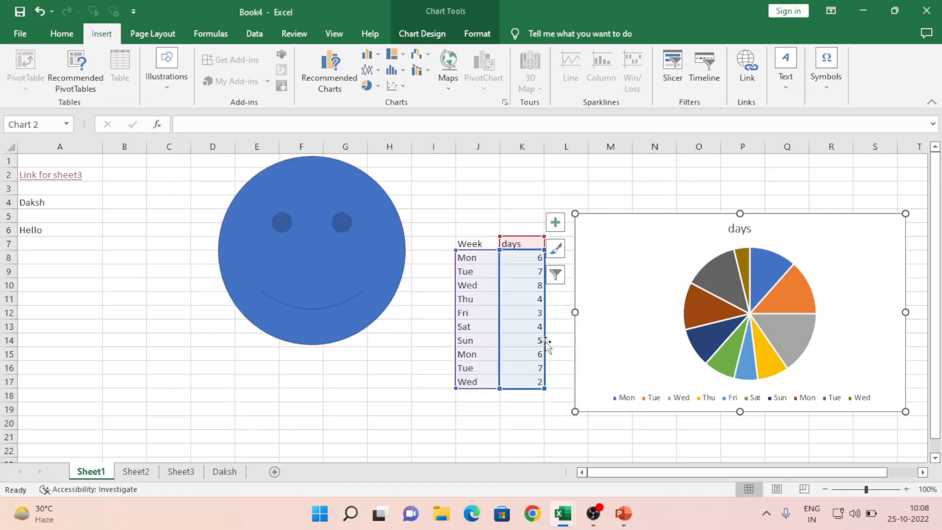
{"action": "left_click", "coordinate": [481, 435]}
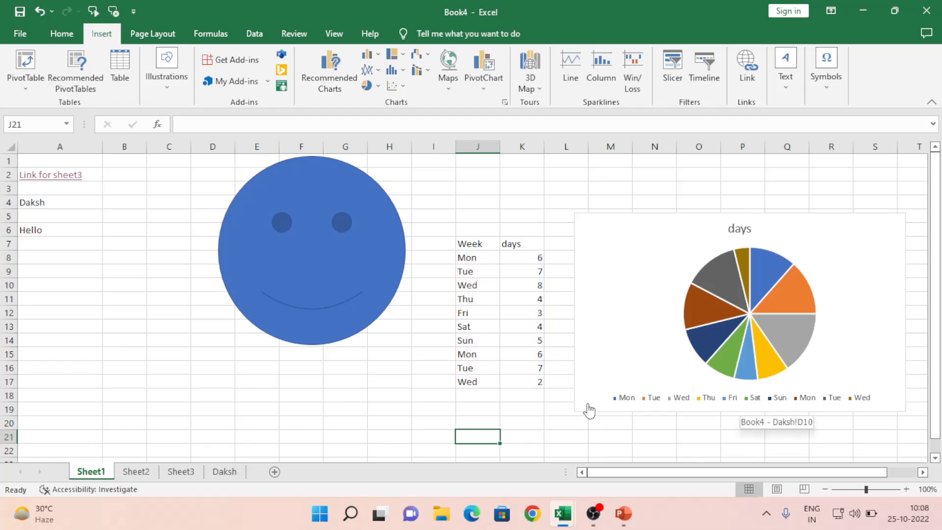
Step: Follow the chart's link to the Daksh sheet and select an empty cell there
{"action": "left_click", "coordinate": [634, 340]}
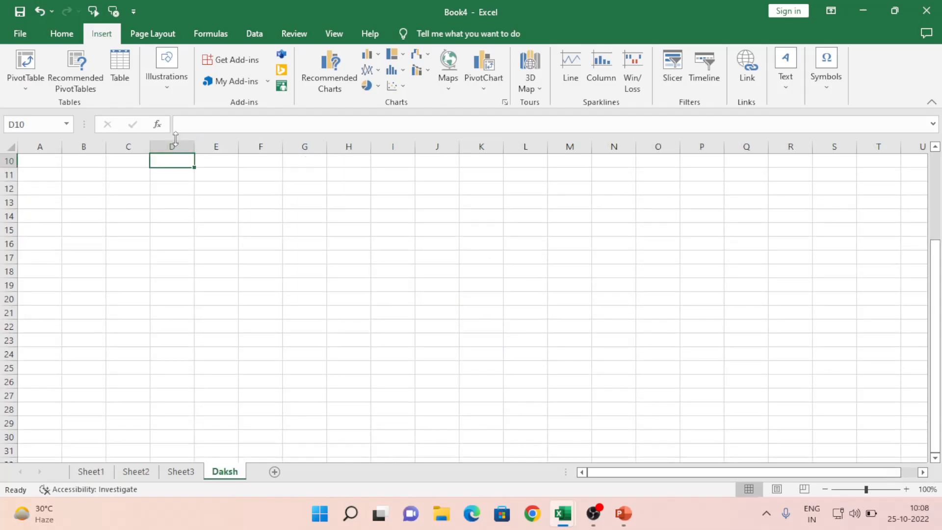
{"action": "key", "text": "Up"}
{"action": "key", "text": "Up"}
{"action": "key", "text": "Up"}
{"action": "key", "text": "Up"}
{"action": "key", "text": "Up"}
{"action": "key", "text": "Up"}
{"action": "key", "text": "Up"}
{"action": "key", "text": "Up"}
{"action": "key", "text": "Up"}
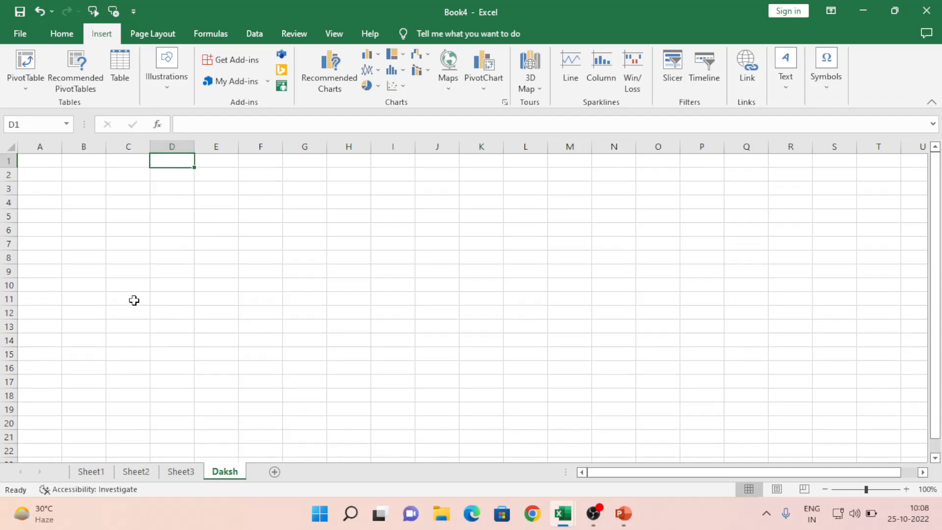
{"action": "left_click", "coordinate": [182, 285]}
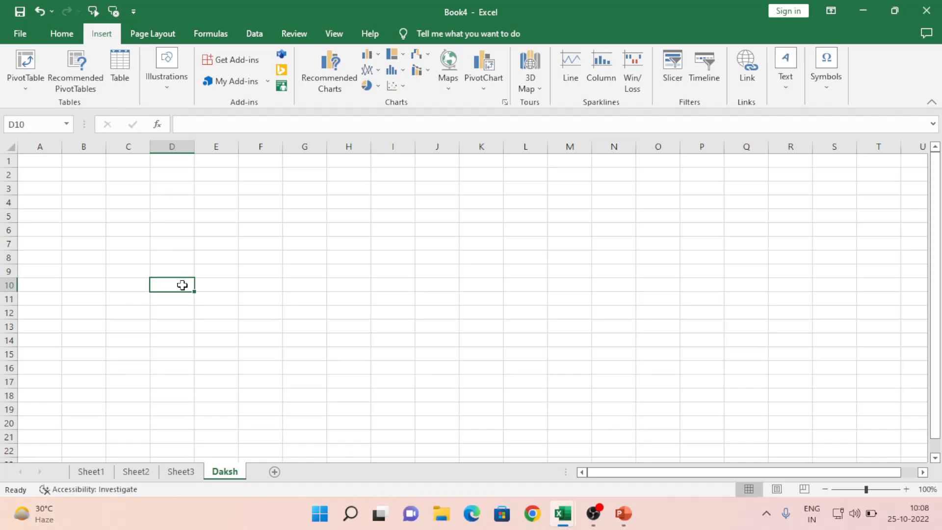
Step: On Book4 Sheet1, move the smiley lower-left, select J7:K16, then return to the Daksh workbook
{"action": "left_click", "coordinate": [90, 471]}
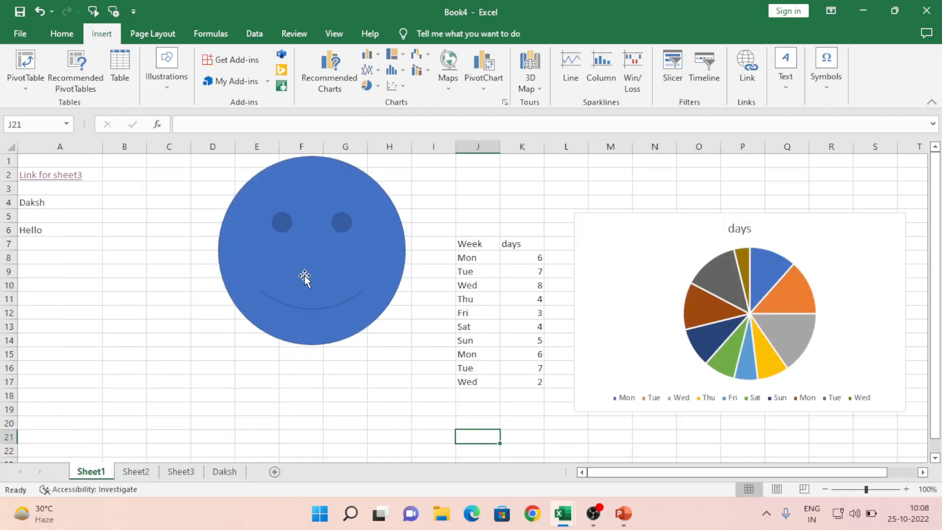
{"action": "left_click_drag", "start_coordinate": [312, 237], "coordinate": [287, 295]}
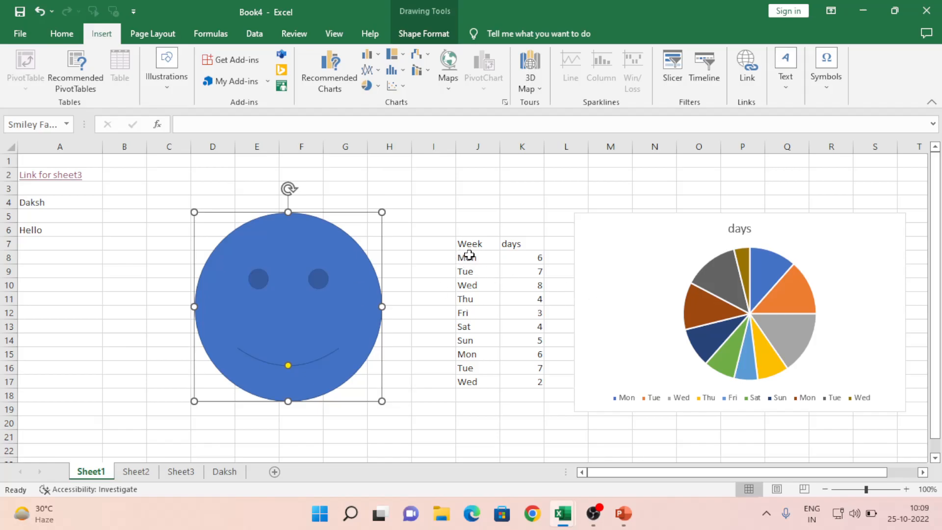
{"action": "mouse_move", "coordinate": [469, 246]}
{"action": "left_mouse_down"}
{"action": "mouse_move", "coordinate": [522, 293]}
{"action": "mouse_move", "coordinate": [533, 361]}
{"action": "left_mouse_up"}
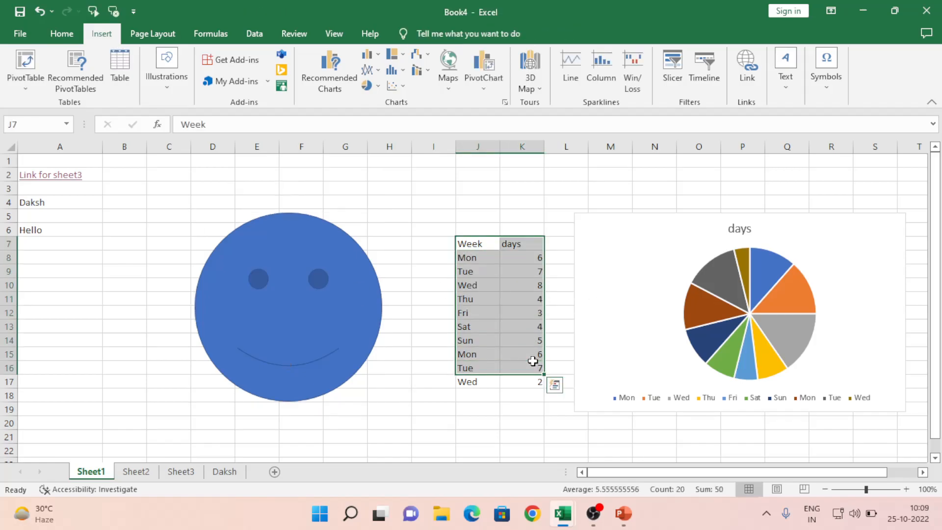
{"action": "key", "text": "alt+Tab"}
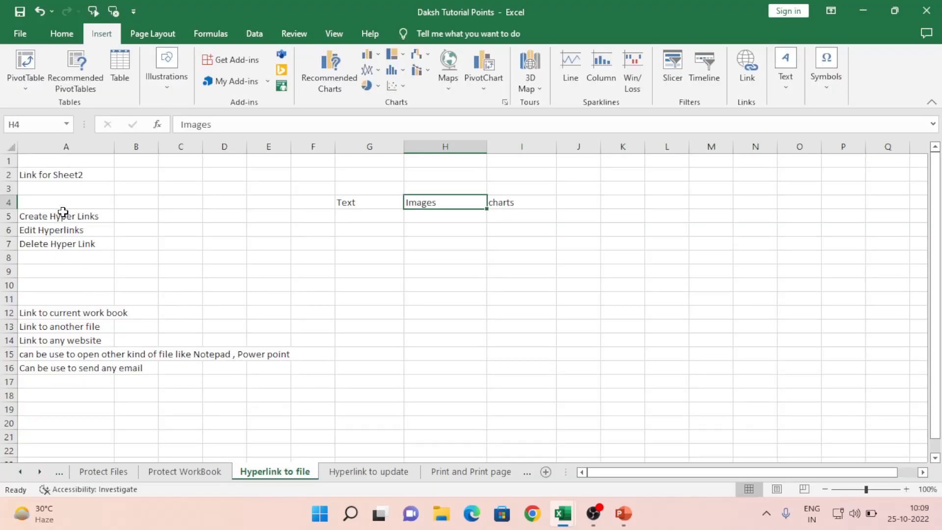
Step: Move through the Text, Images and charts headings down to cell A12
{"action": "left_click", "coordinate": [63, 212]}
{"action": "key", "text": "Right"}
{"action": "key", "text": "Right"}
{"action": "key", "text": "Right"}
{"action": "key", "text": "Right"}
{"action": "key", "text": "Right"}
{"action": "key", "text": "Right"}
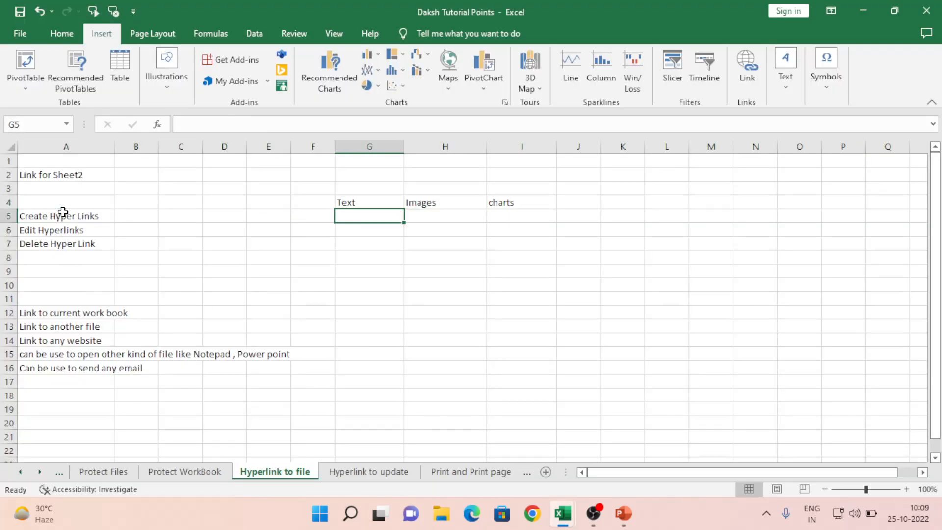
{"action": "key", "text": "Up"}
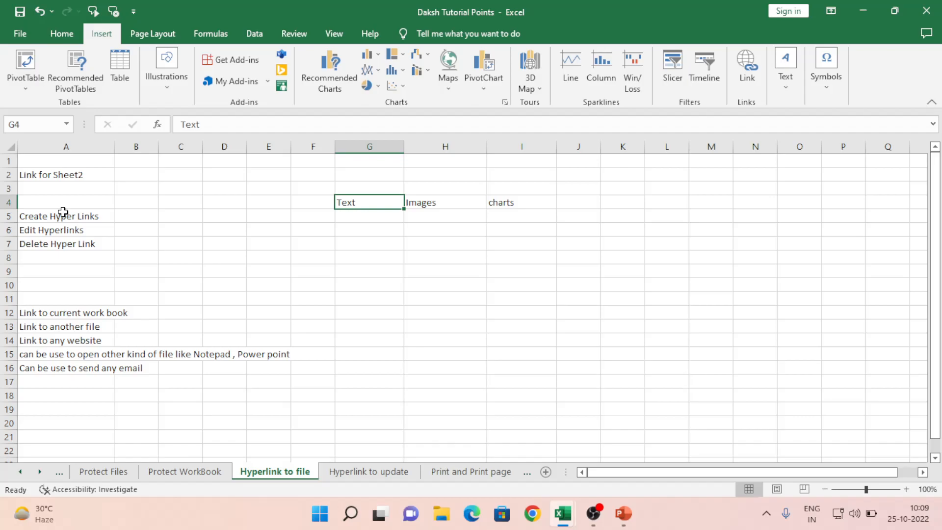
{"action": "key", "text": "Right"}
{"action": "key", "text": "Right"}
{"action": "key", "text": "Down"}
{"action": "key", "text": "Down"}
{"action": "key", "text": "Left"}
{"action": "key", "text": "Left"}
{"action": "key", "text": "Left"}
{"action": "key", "text": "Left"}
{"action": "key", "text": "Left"}
{"action": "key", "text": "Left"}
{"action": "key", "text": "Left"}
{"action": "key", "text": "Left"}
{"action": "key", "text": "Down"}
{"action": "key", "text": "ctrl+Down"}
{"action": "key", "text": "Down"}
{"action": "key", "text": "Up"}
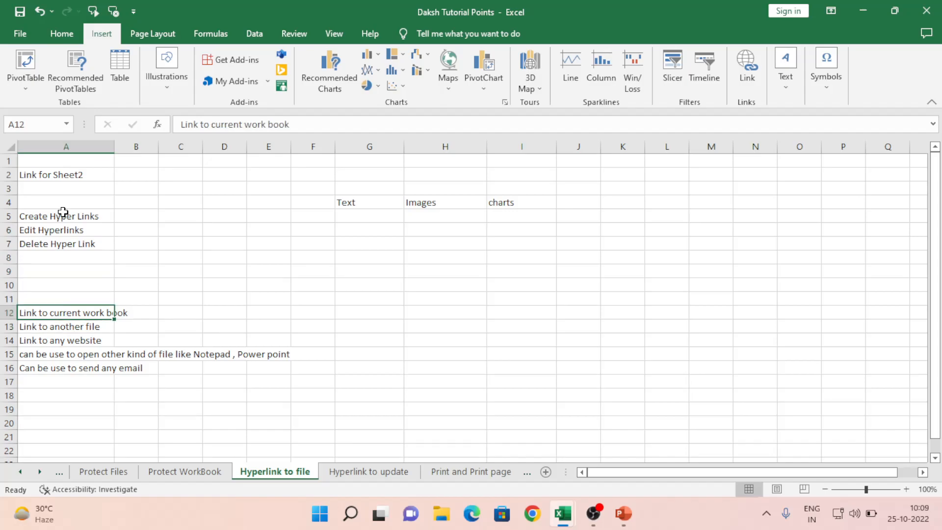
Step: Make the A12 heading bold with a light green fill, then select A13
{"action": "key", "text": "ctrl+b"}
{"action": "left_click", "coordinate": [62, 35]}
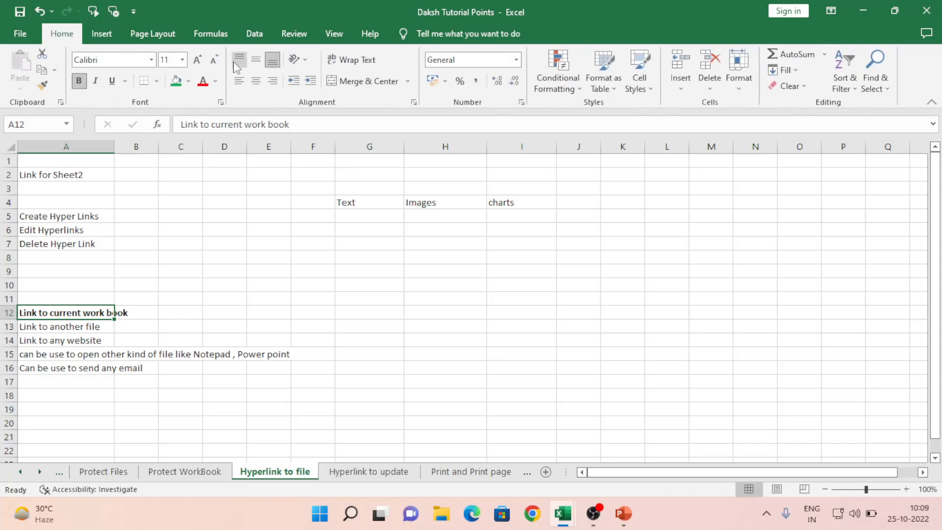
{"action": "left_click", "coordinate": [189, 81]}
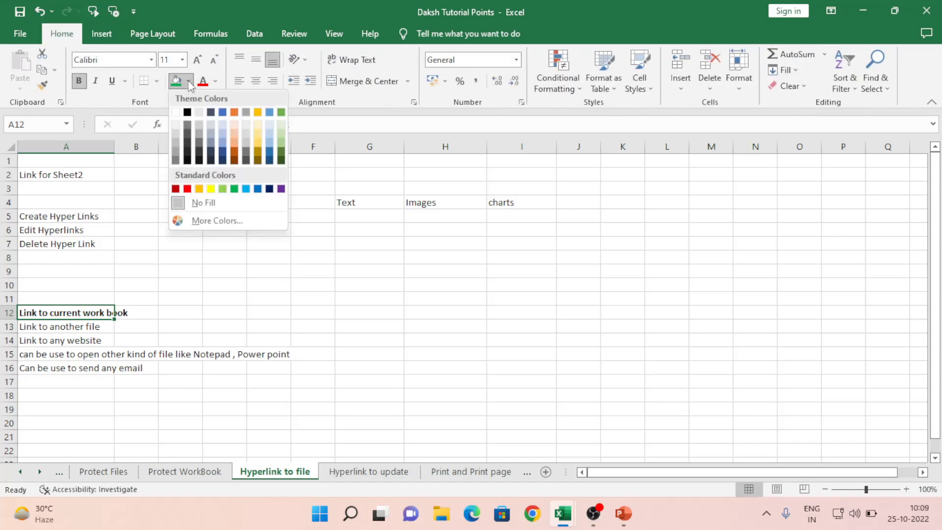
{"action": "left_click", "coordinate": [282, 134]}
{"action": "left_click", "coordinate": [72, 327]}
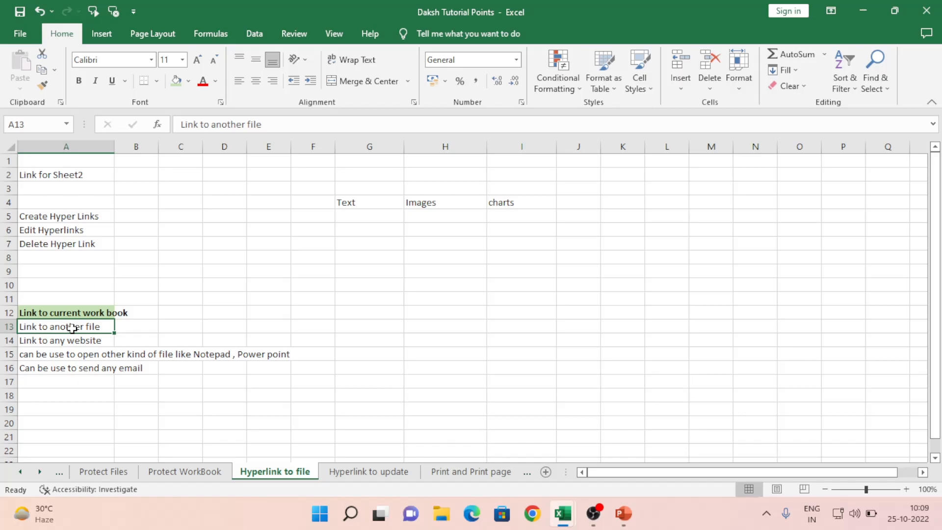
Step: Hyperlink A13's 'Link to another file' text to the Desktop workbook Book3.xlsx
{"action": "right_click", "coordinate": [58, 328]}
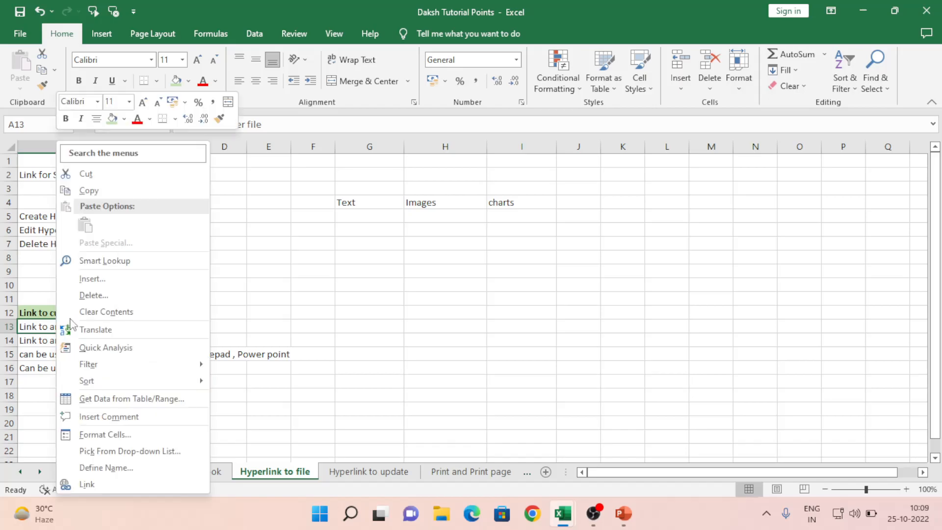
{"action": "left_click", "coordinate": [99, 486]}
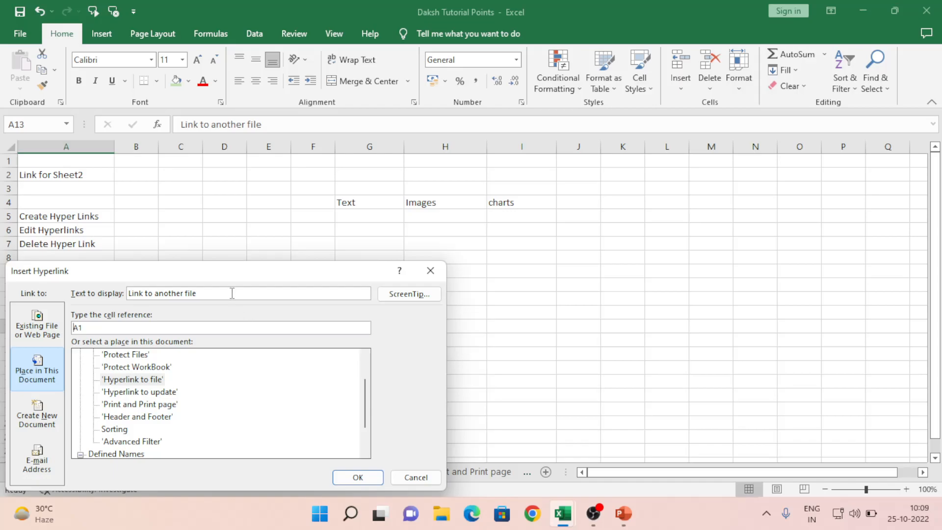
{"action": "left_click_drag", "start_coordinate": [229, 279], "coordinate": [345, 150]}
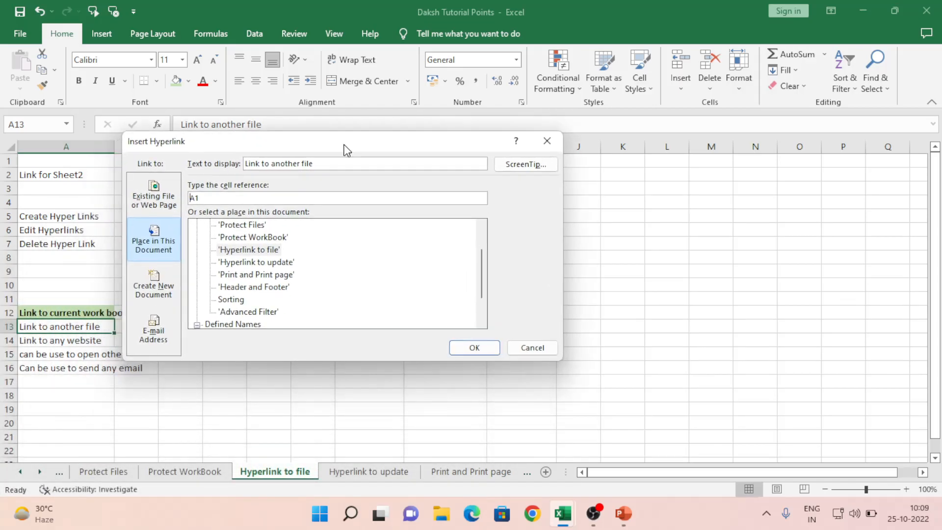
{"action": "left_click", "coordinate": [152, 197]}
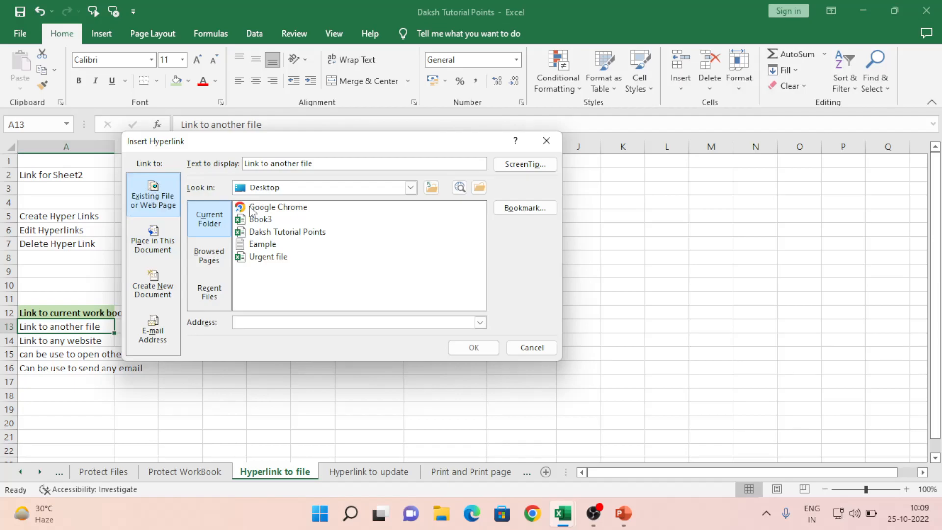
{"action": "left_click", "coordinate": [260, 220]}
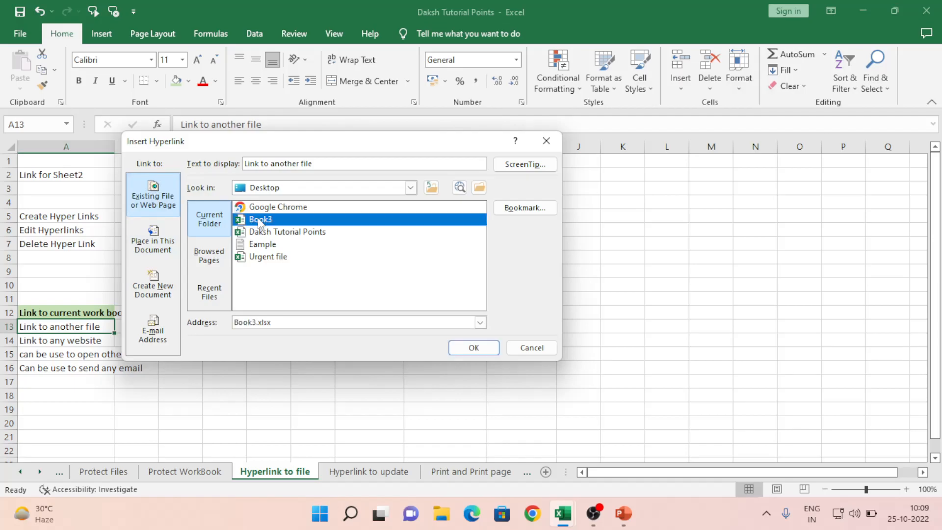
{"action": "left_click", "coordinate": [474, 348]}
{"action": "left_click", "coordinate": [343, 302]}
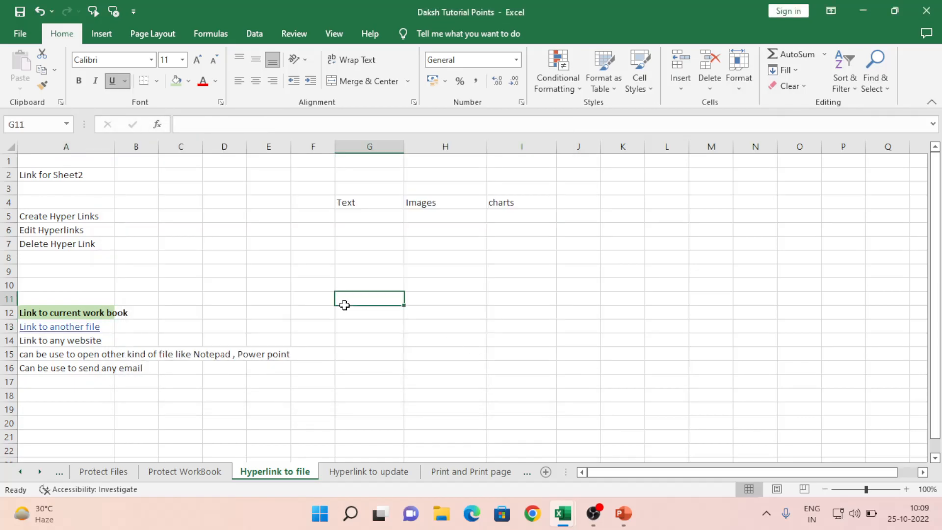
{"action": "left_click", "coordinate": [80, 327]}
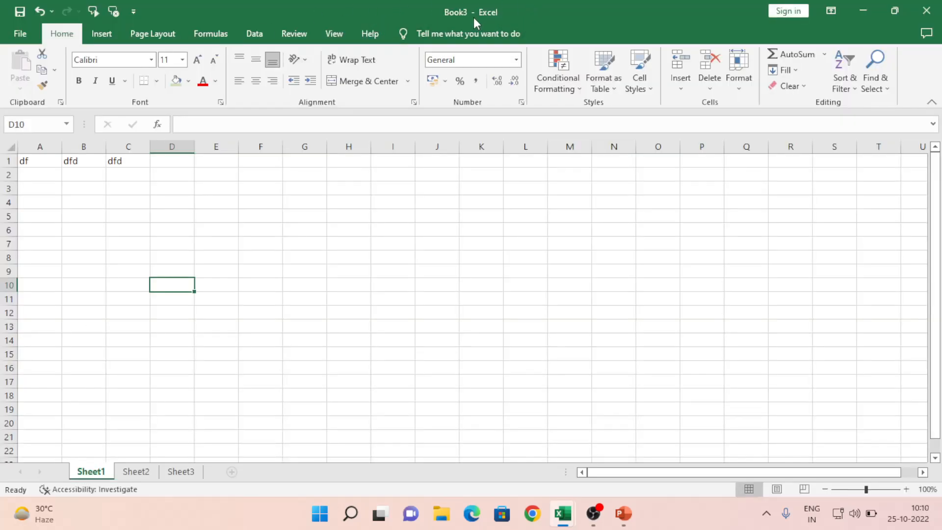
{"action": "left_click", "coordinate": [927, 11]}
{"action": "left_click", "coordinate": [200, 294]}
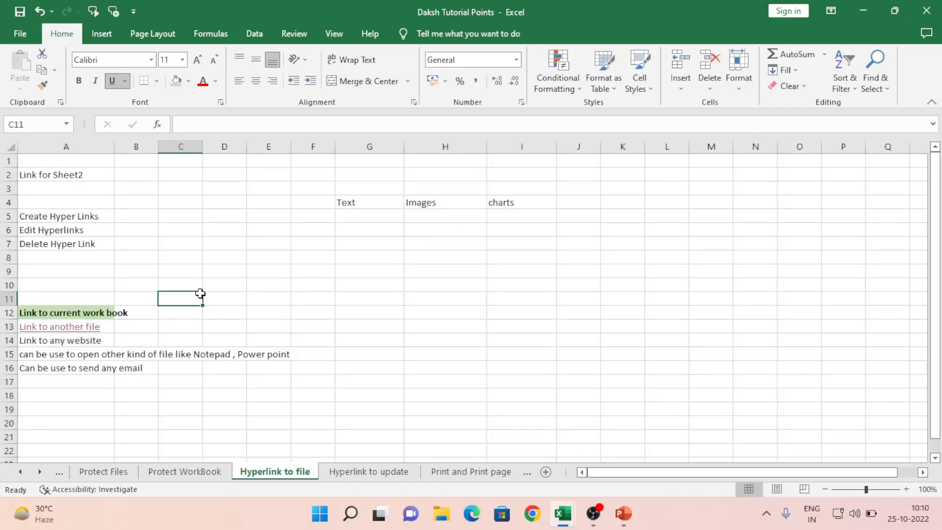
{"action": "left_click", "coordinate": [70, 328]}
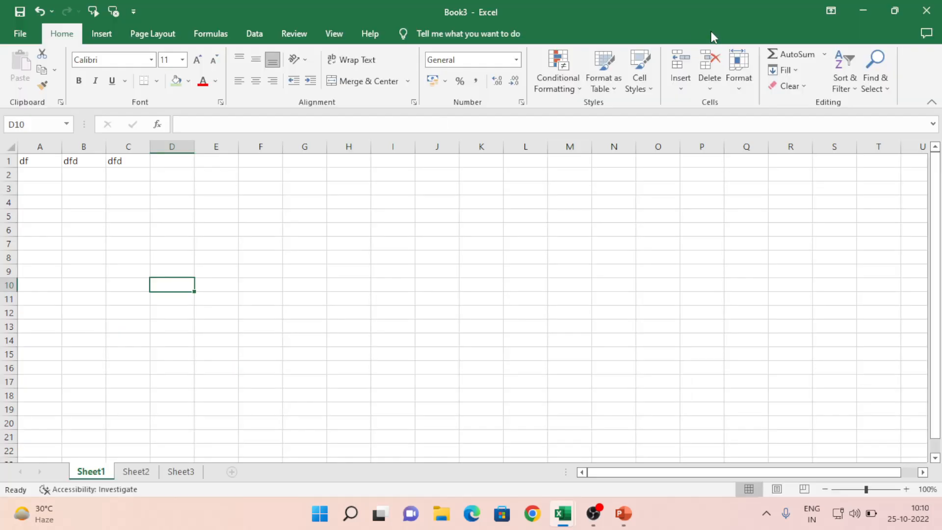
{"action": "left_click", "coordinate": [925, 12]}
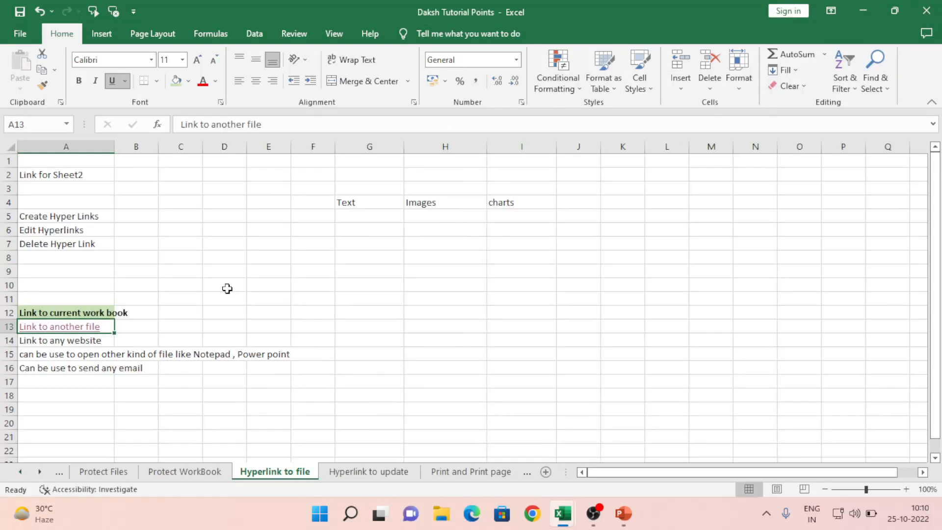
Step: Open the A13 hyperlink editor and view its browsed pages and current folder lists
{"action": "right_click", "coordinate": [69, 329]}
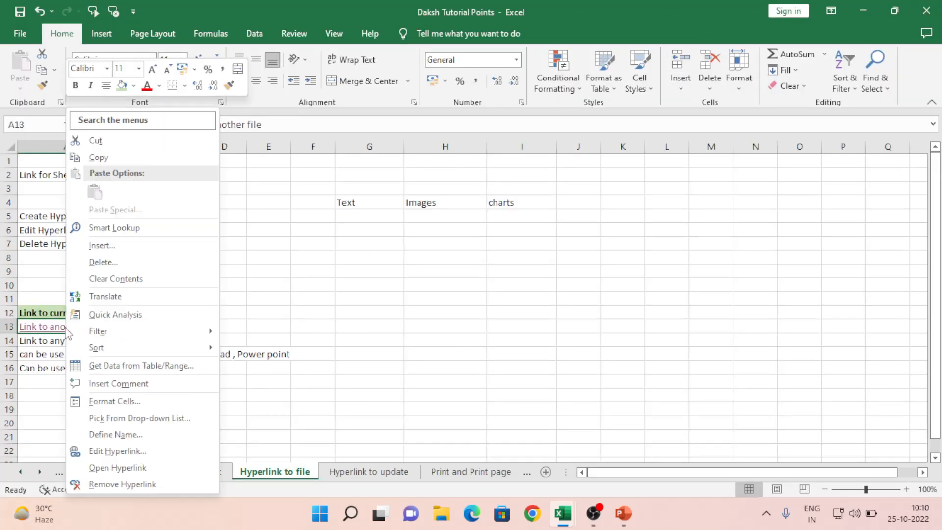
{"action": "left_click", "coordinate": [116, 451]}
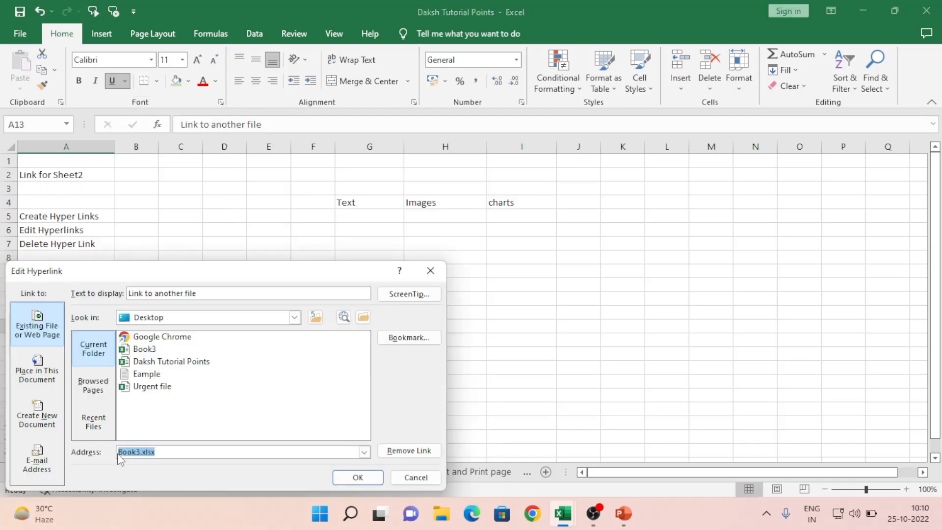
{"action": "left_click_drag", "start_coordinate": [207, 278], "coordinate": [322, 227]}
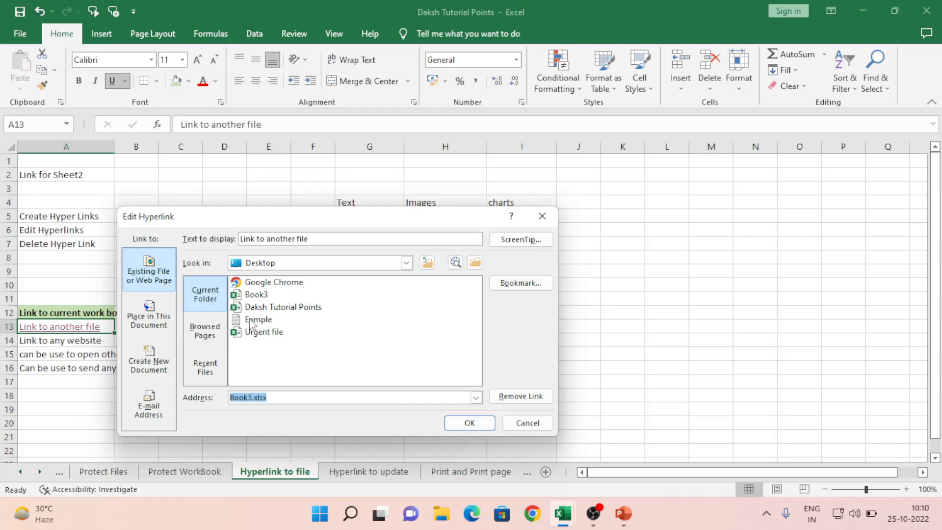
{"action": "left_click", "coordinate": [208, 322]}
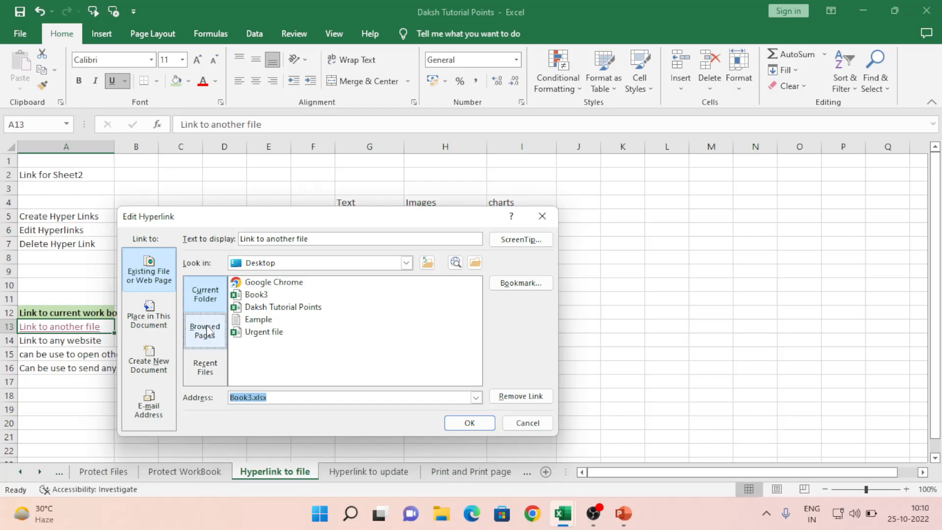
{"action": "left_click", "coordinate": [206, 299]}
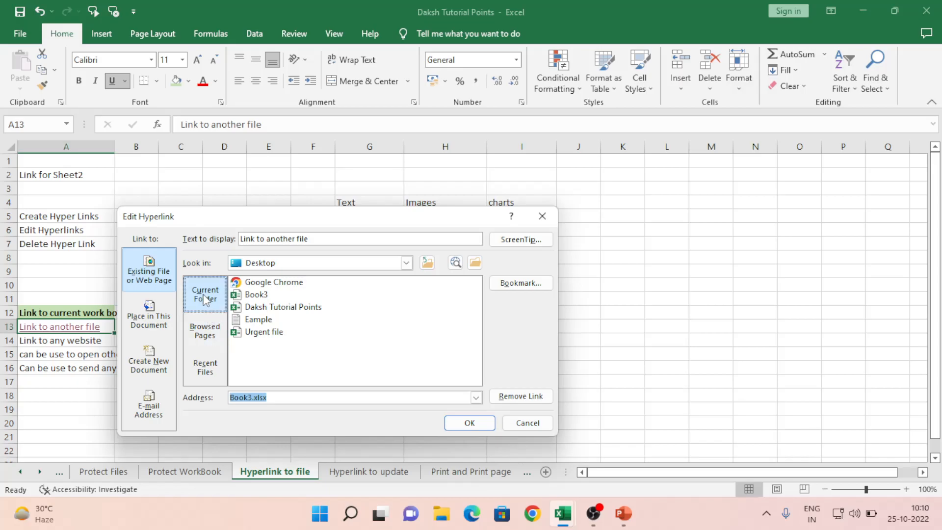
Step: Retarget the A13 link to Urgent file.xlsx on the Desktop
{"action": "left_click", "coordinate": [475, 263]}
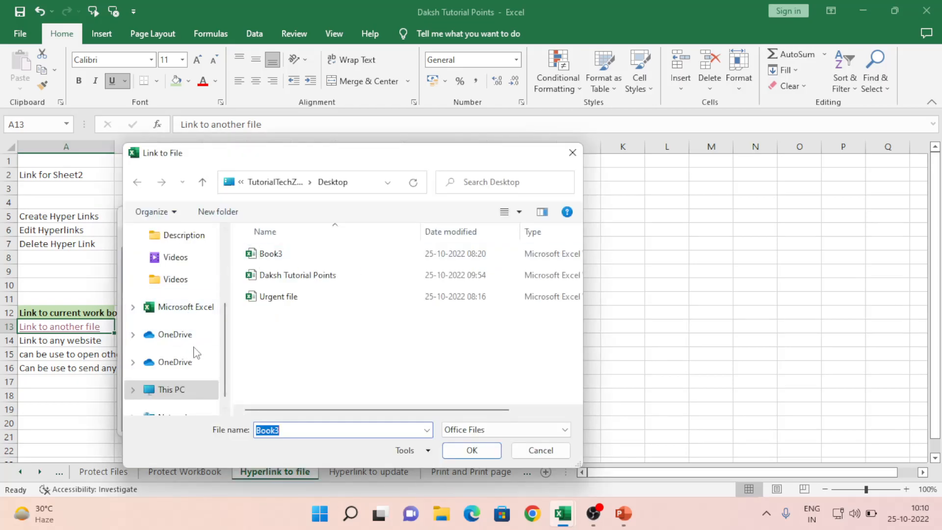
{"action": "scroll", "coordinate": [225, 250], "scroll_direction": "up", "scroll_amount": 3}
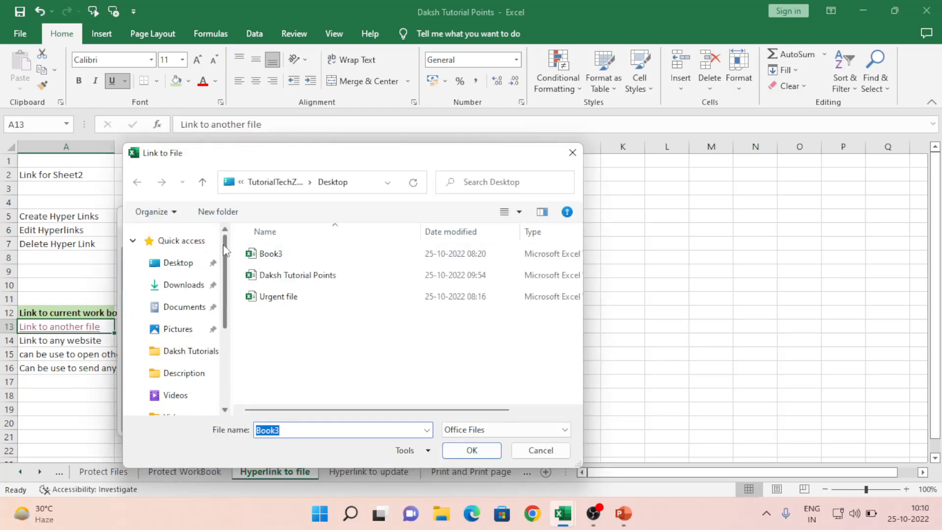
{"action": "left_click", "coordinate": [210, 263]}
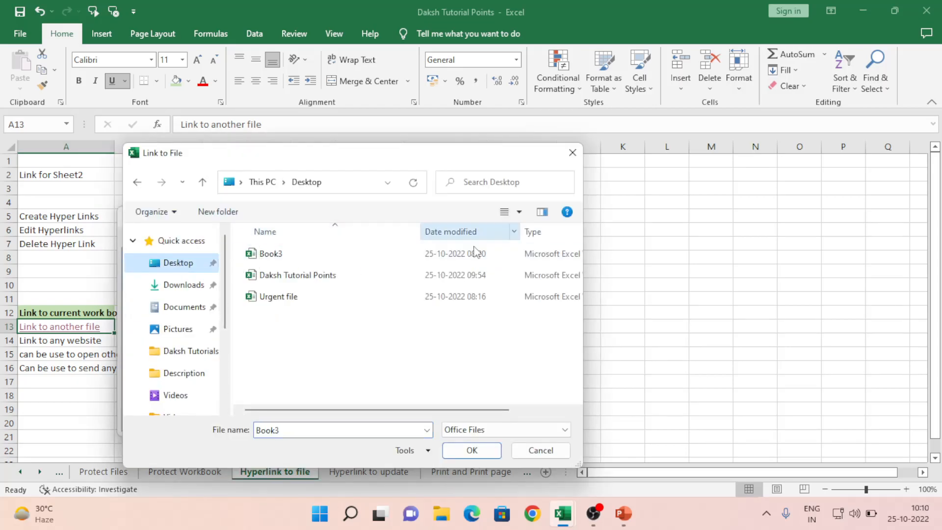
{"action": "left_click", "coordinate": [268, 300]}
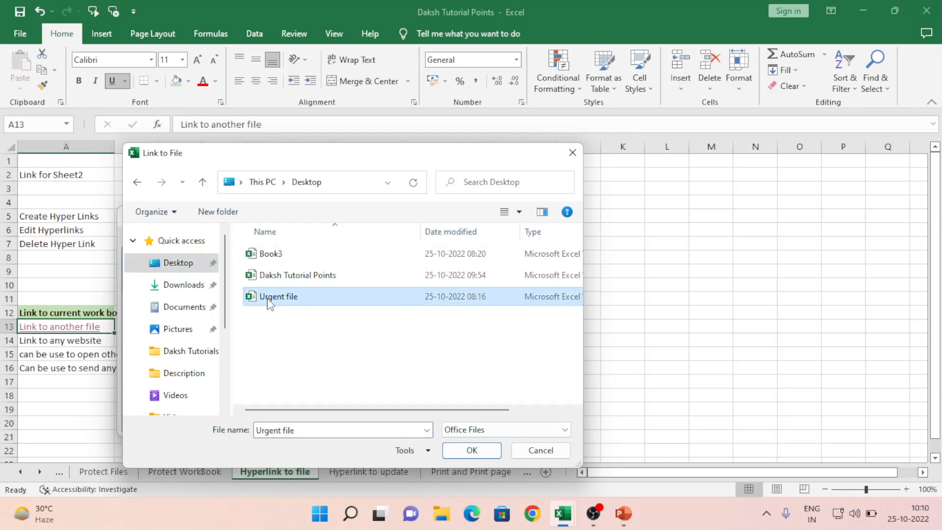
{"action": "left_click", "coordinate": [472, 450]}
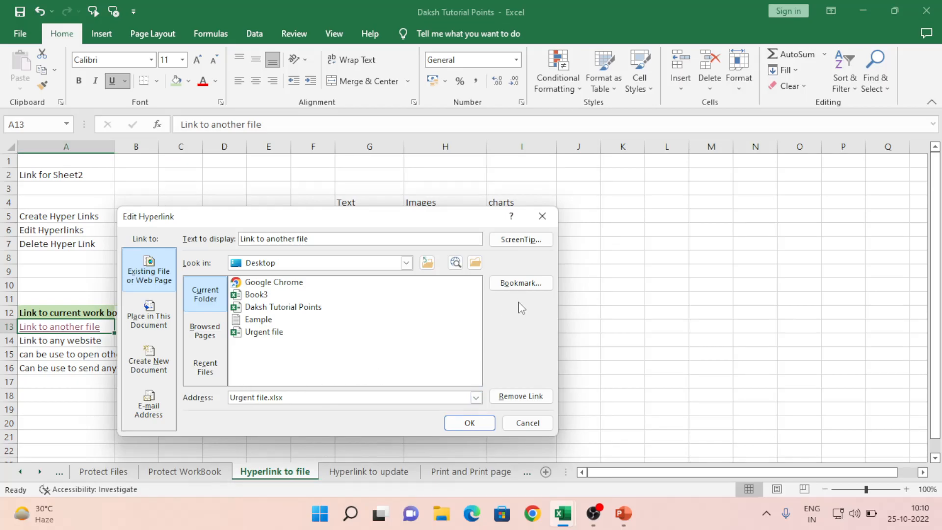
{"action": "left_click", "coordinate": [469, 423]}
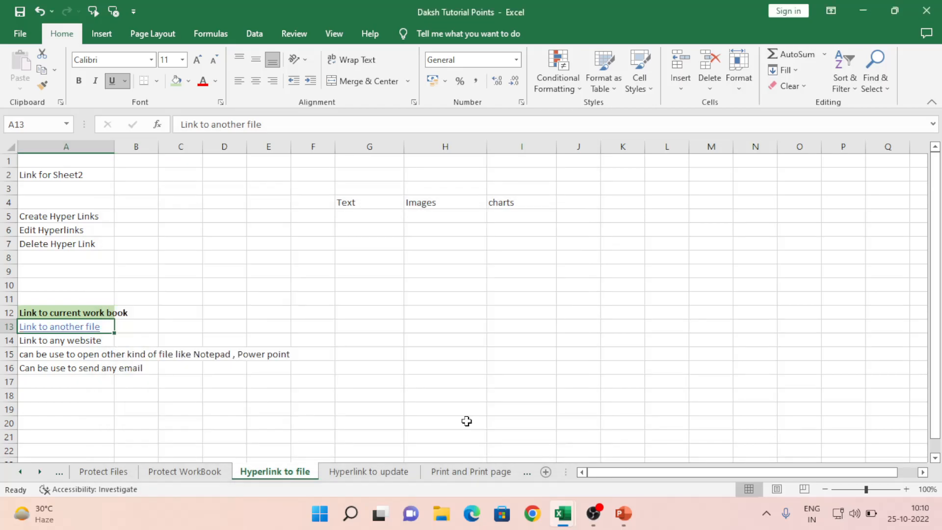
{"action": "left_click", "coordinate": [199, 298]}
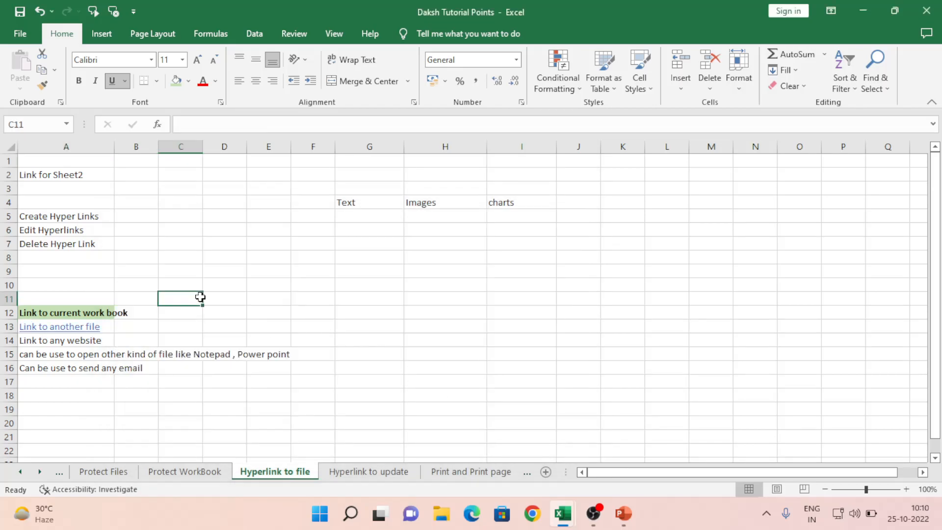
{"action": "left_click", "coordinate": [74, 327]}
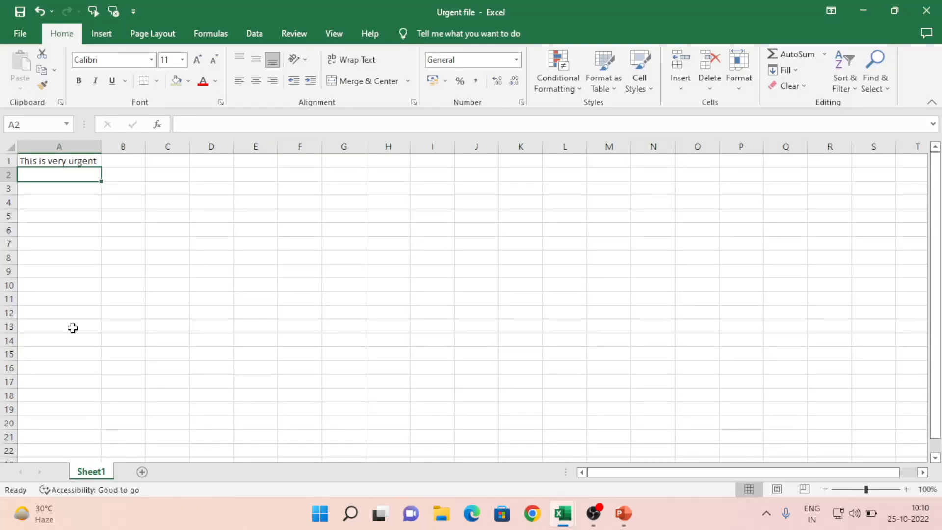
{"action": "left_click", "coordinate": [926, 11]}
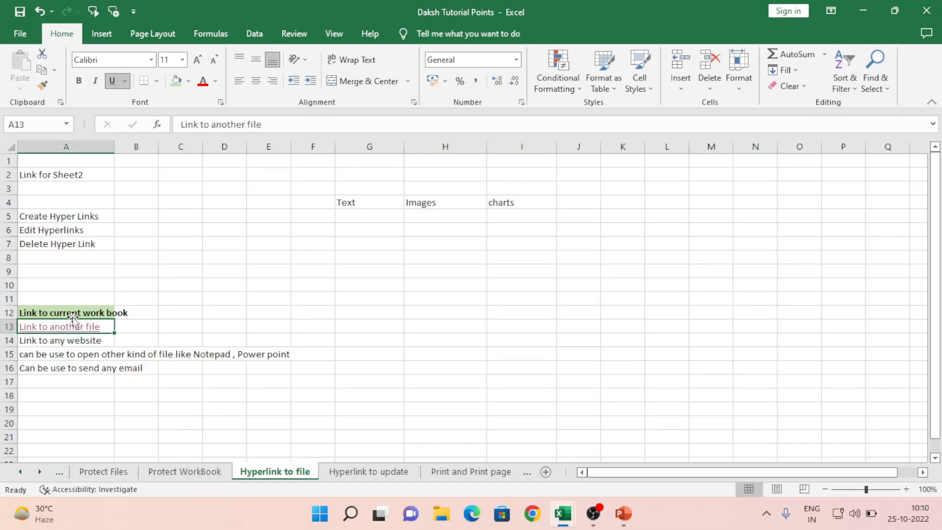
{"action": "left_click", "coordinate": [72, 332]}
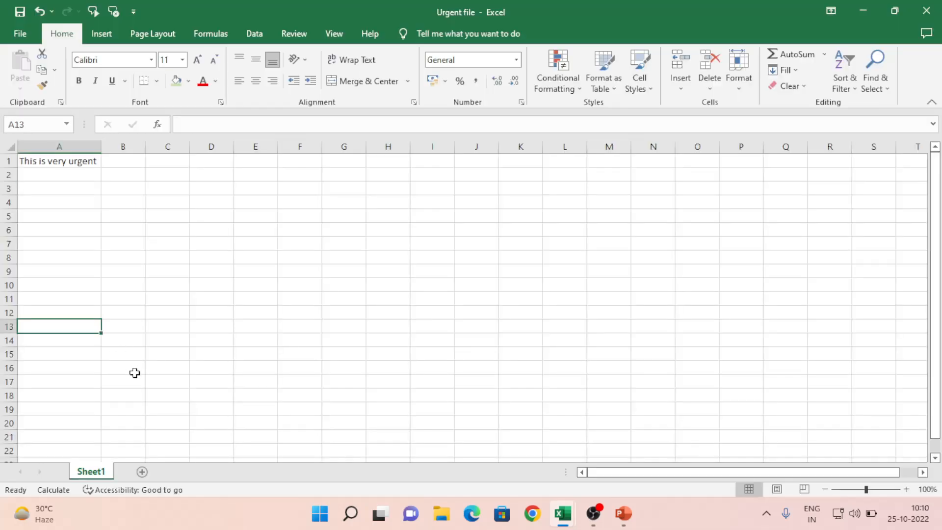
{"action": "left_click", "coordinate": [939, 9]}
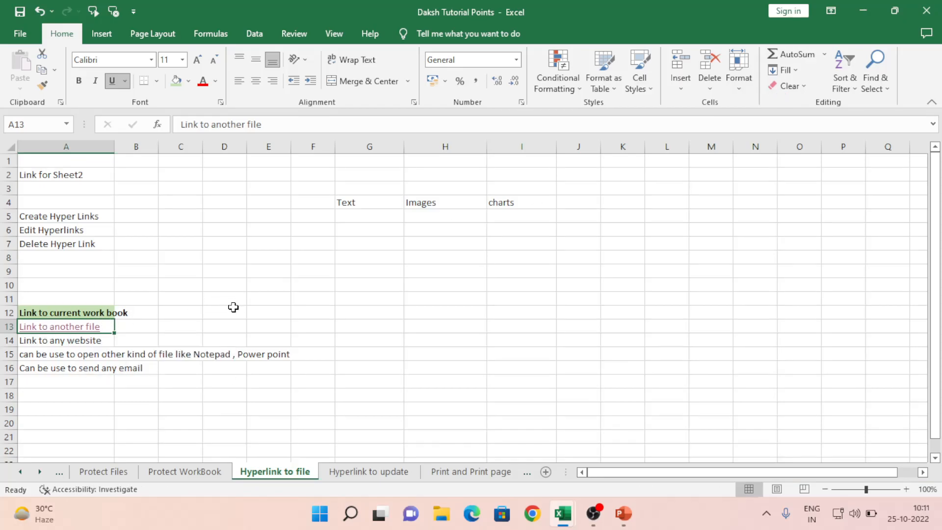
{"action": "left_click", "coordinate": [57, 357]}
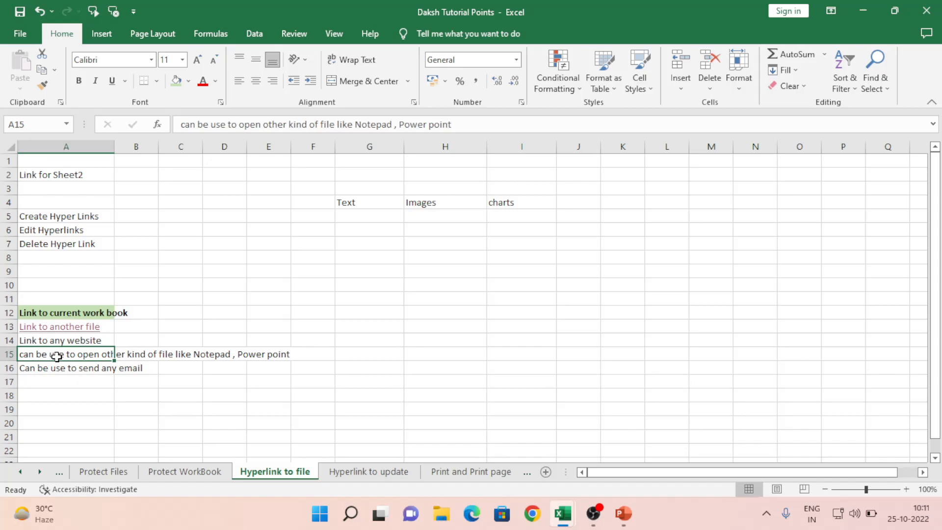
Step: Open A13's Edit Hyperlink dialog and review the Browsed Pages, Recent Files and E-mail Address options
{"action": "right_click", "coordinate": [75, 329]}
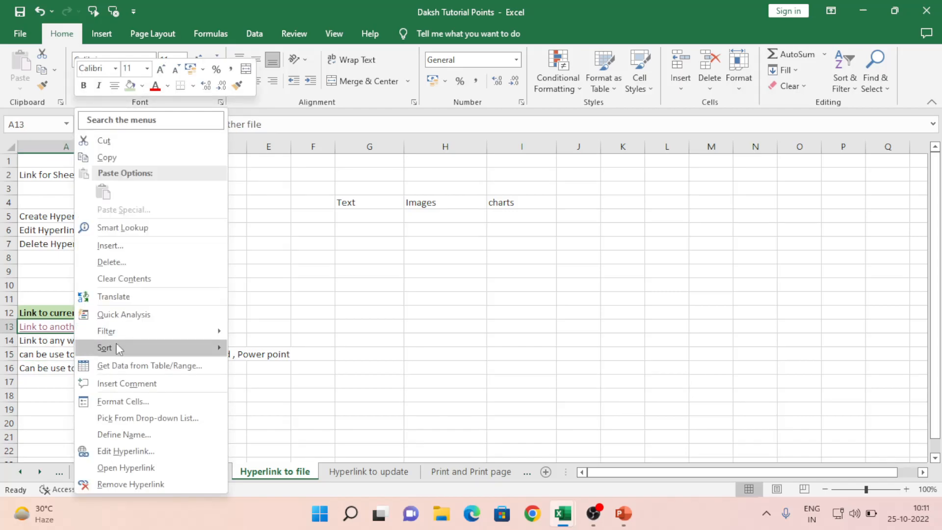
{"action": "left_click", "coordinate": [132, 456]}
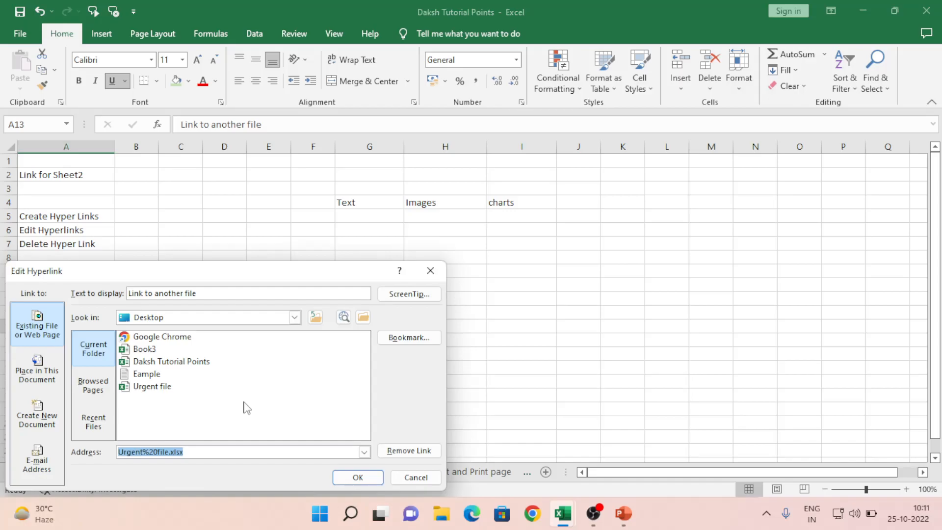
{"action": "left_click_drag", "start_coordinate": [184, 275], "coordinate": [315, 169]}
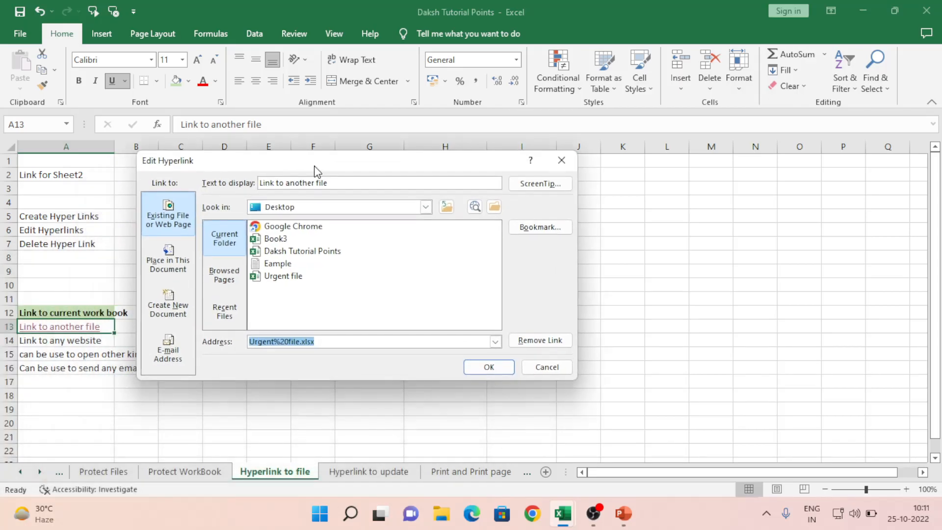
{"action": "left_click", "coordinate": [225, 276]}
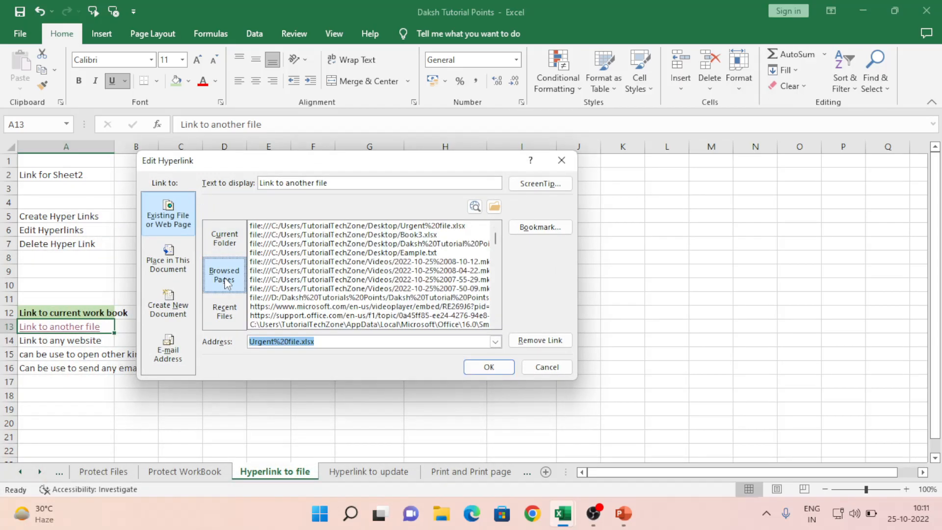
{"action": "left_click", "coordinate": [224, 312]}
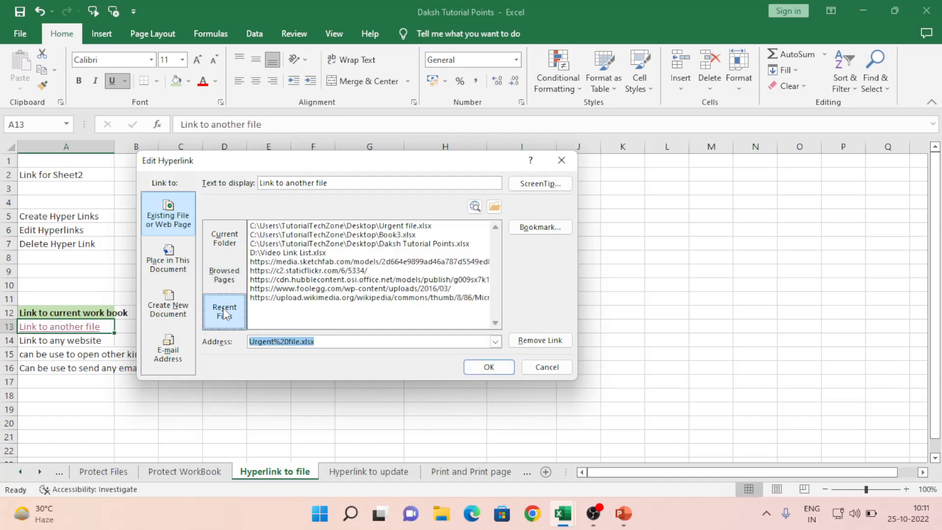
{"action": "left_click", "coordinate": [238, 274]}
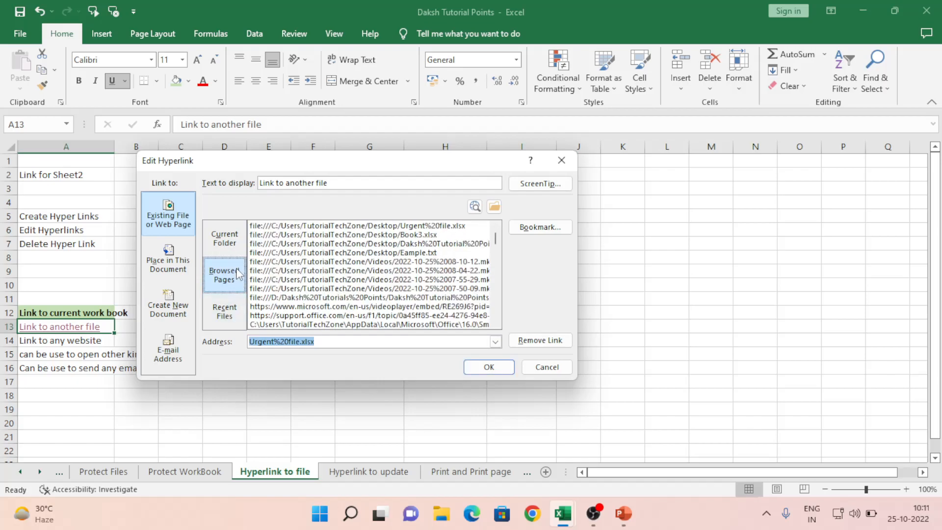
{"action": "left_click", "coordinate": [224, 312]}
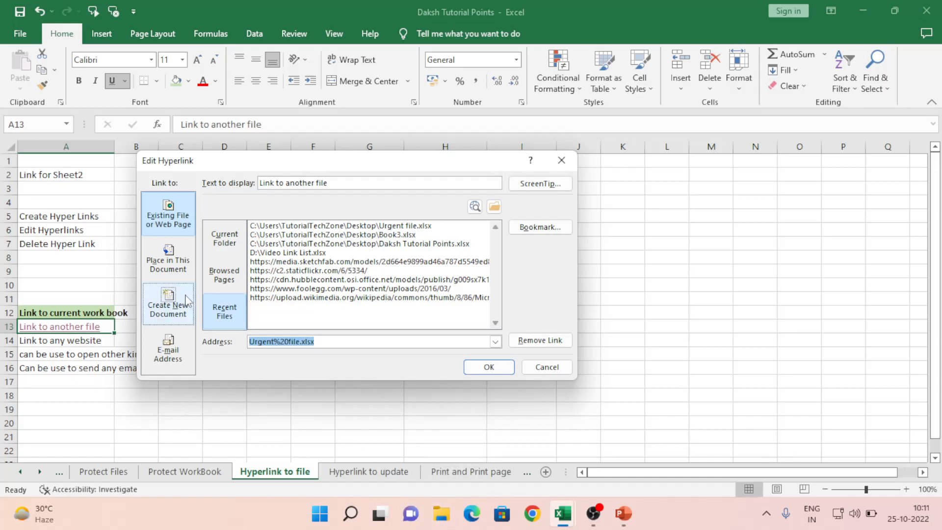
{"action": "left_click", "coordinate": [183, 348]}
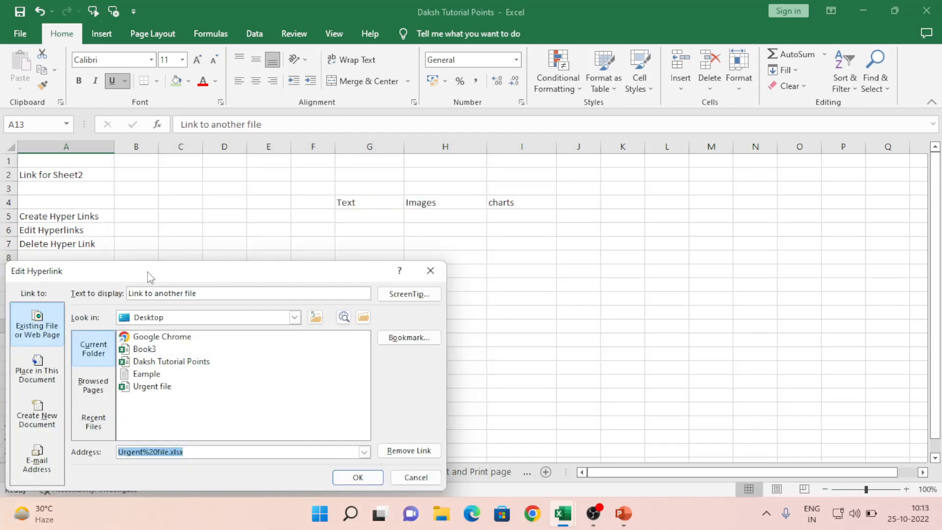
Step: Point the A13 link at the Desktop text file Eample.txt
{"action": "left_click_drag", "start_coordinate": [149, 278], "coordinate": [277, 209]}
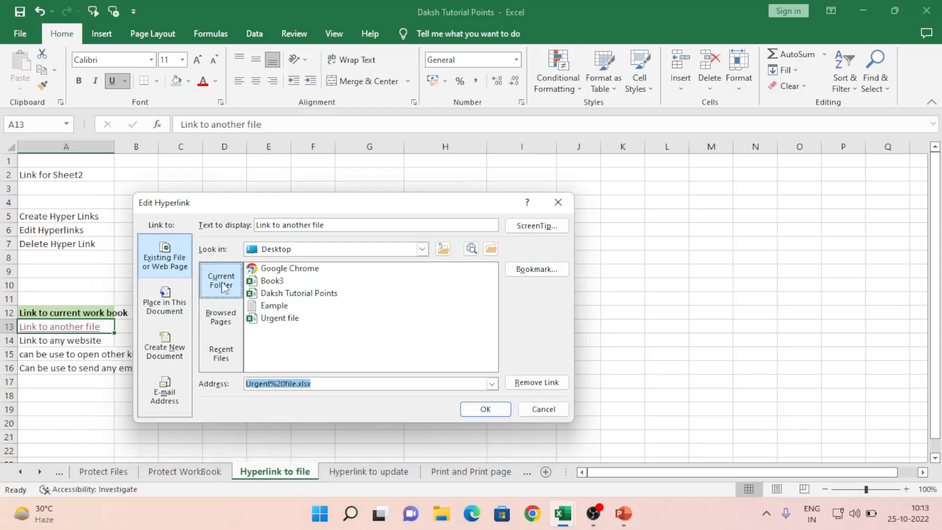
{"action": "left_click", "coordinate": [278, 306]}
{"action": "left_click", "coordinate": [484, 409]}
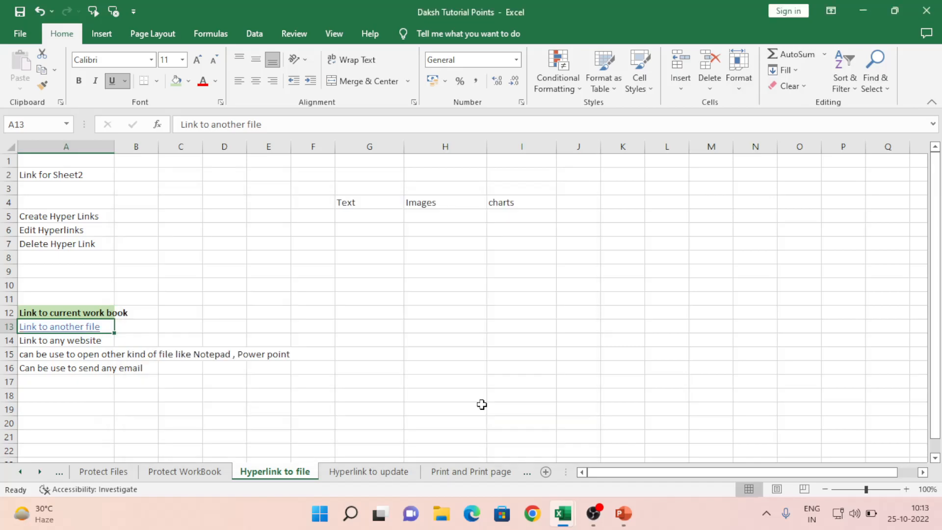
Step: Test the A13 link opening Eample in Notepad, close Notepad, then recheck the link settings without changes
{"action": "left_click", "coordinate": [85, 326]}
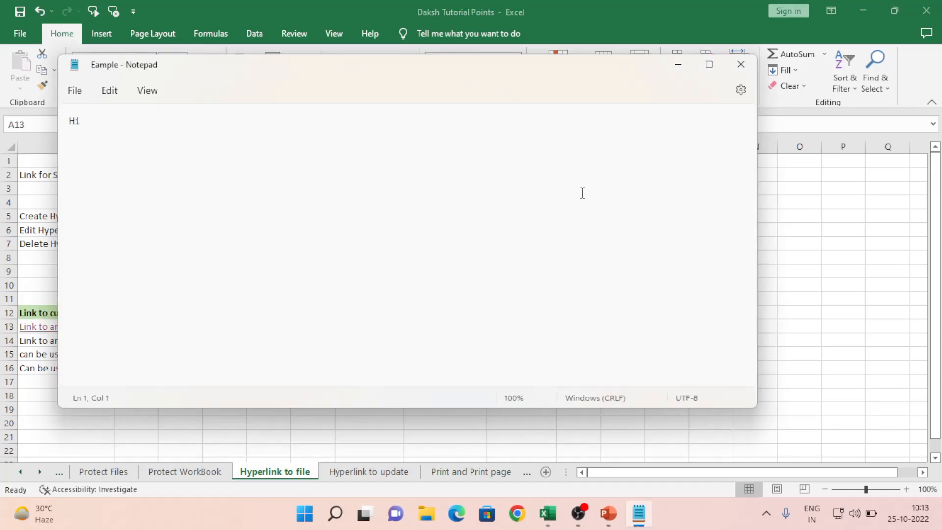
{"action": "left_click", "coordinate": [741, 65]}
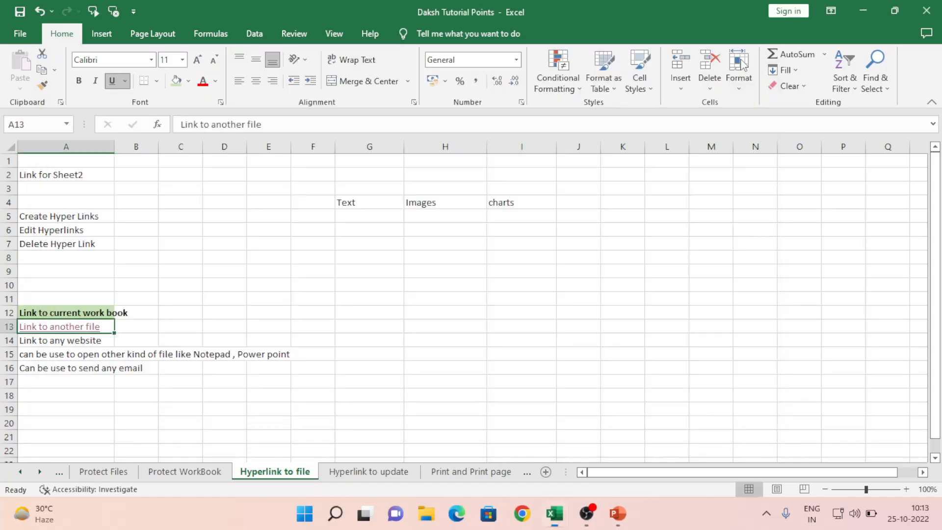
{"action": "right_click", "coordinate": [69, 333]}
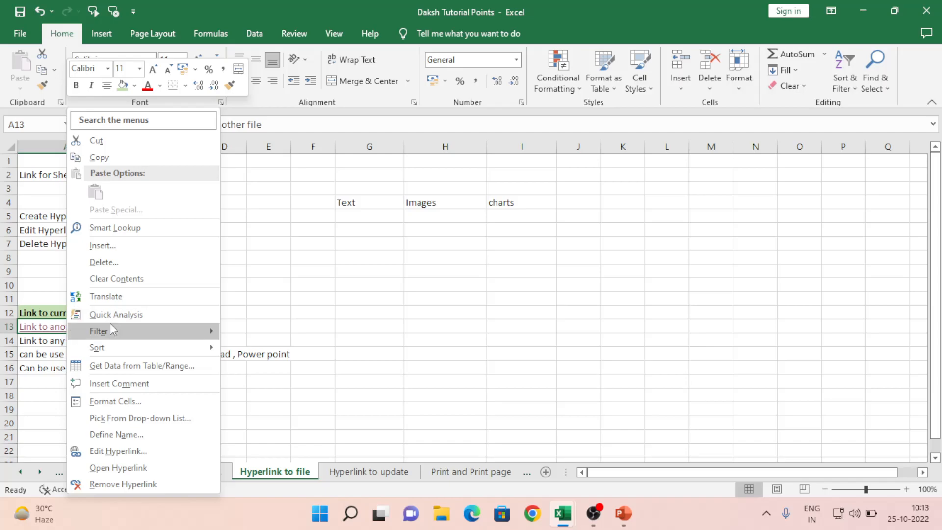
{"action": "left_click", "coordinate": [119, 452]}
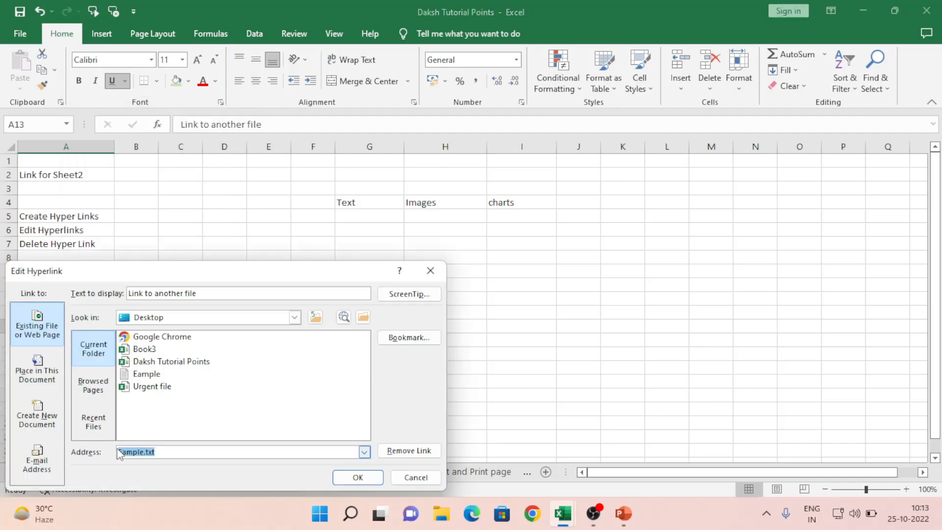
{"action": "left_click", "coordinate": [417, 475]}
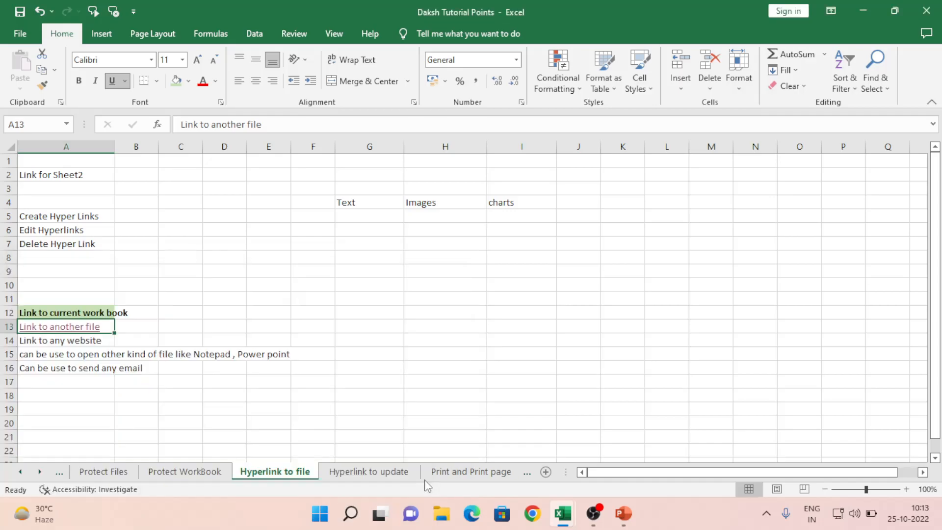
{"action": "left_click", "coordinate": [35, 342]}
{"action": "right_click", "coordinate": [35, 342]}
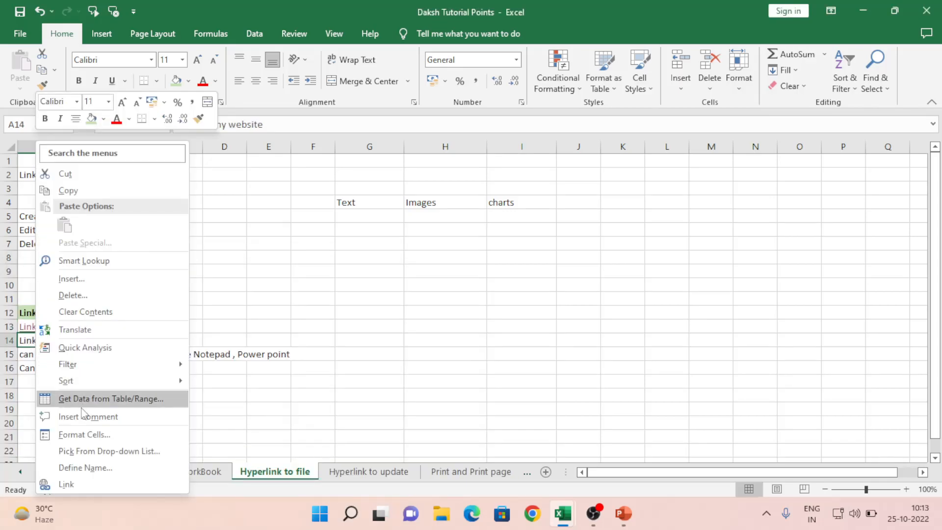
{"action": "left_click", "coordinate": [66, 485]}
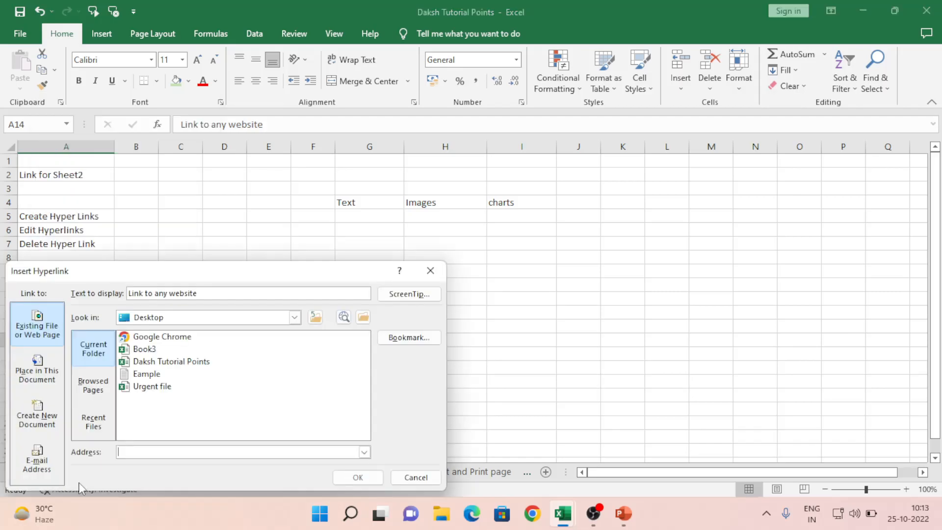
{"action": "left_click_drag", "start_coordinate": [205, 278], "coordinate": [326, 205]}
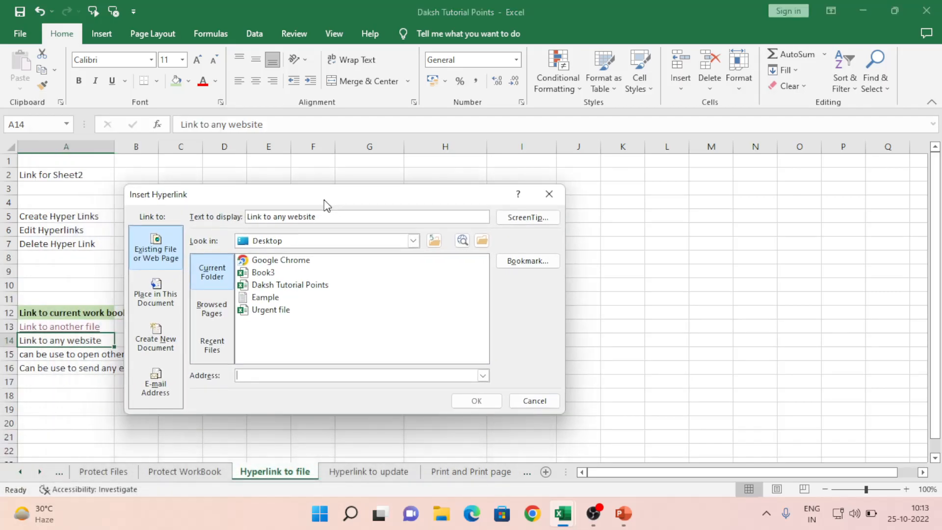
{"action": "left_click", "coordinate": [246, 377]}
{"action": "left_click", "coordinate": [155, 253]}
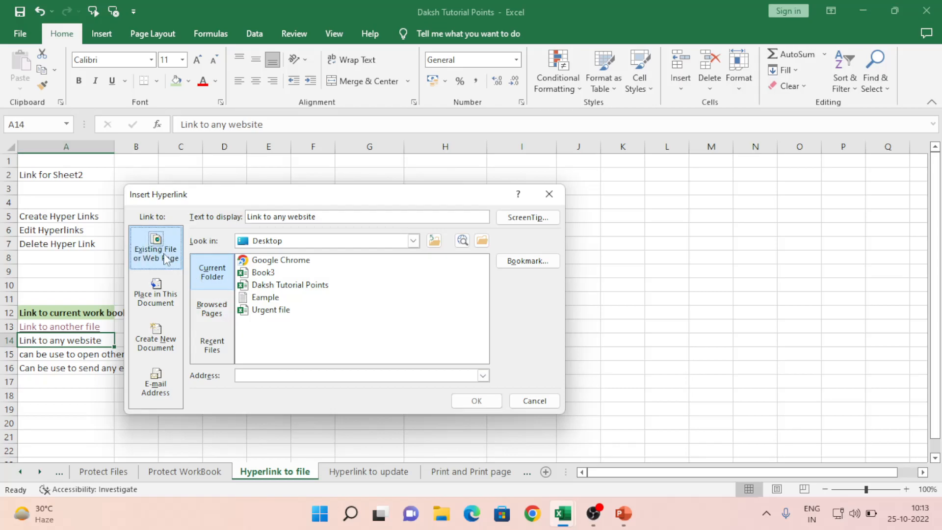
{"action": "left_click", "coordinate": [213, 311]}
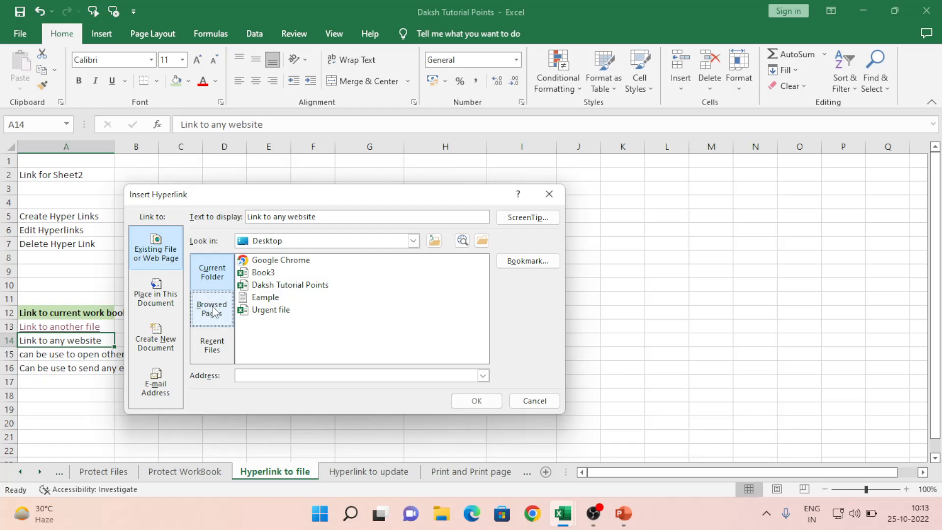
{"action": "left_click", "coordinate": [214, 272]}
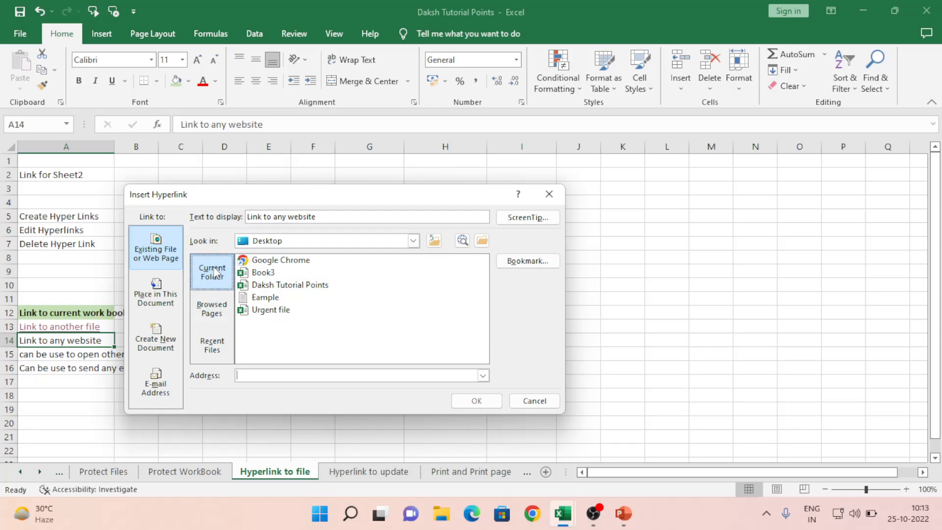
{"action": "left_click", "coordinate": [248, 373]}
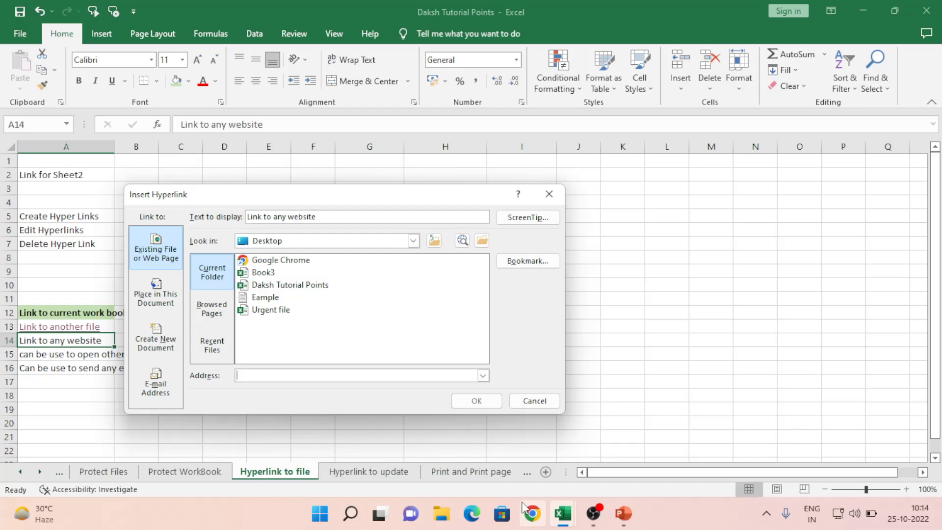
Step: Load google.com in Chrome, select its address, and switch back to Excel
{"action": "left_click", "coordinate": [533, 515]}
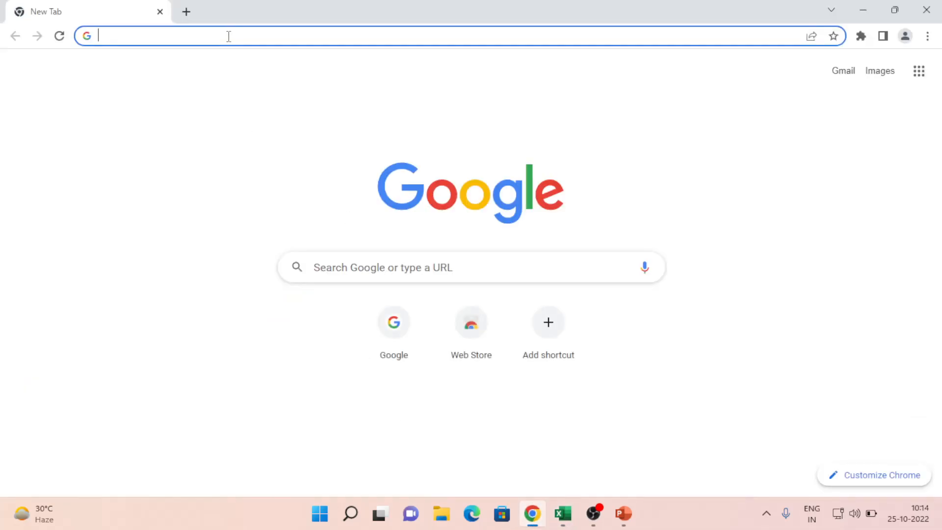
{"action": "type", "text": "google.com"}
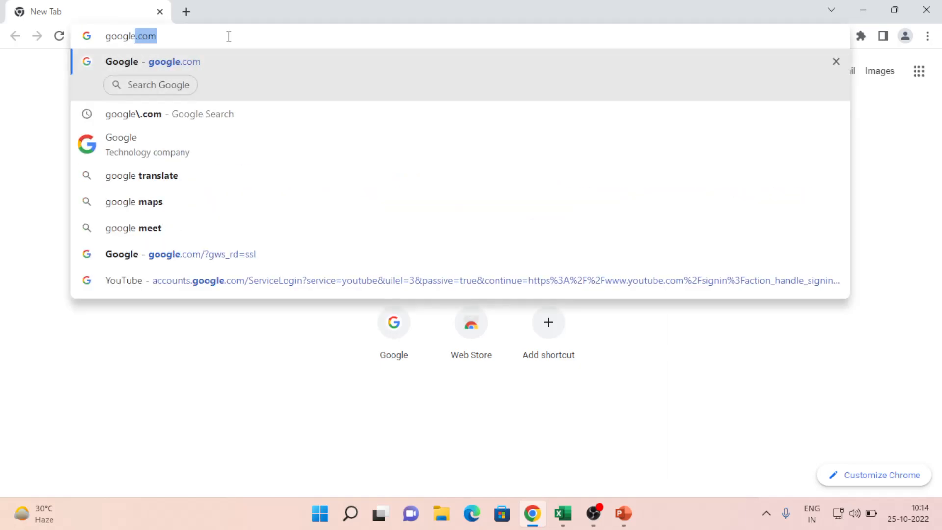
{"action": "key", "text": "Return"}
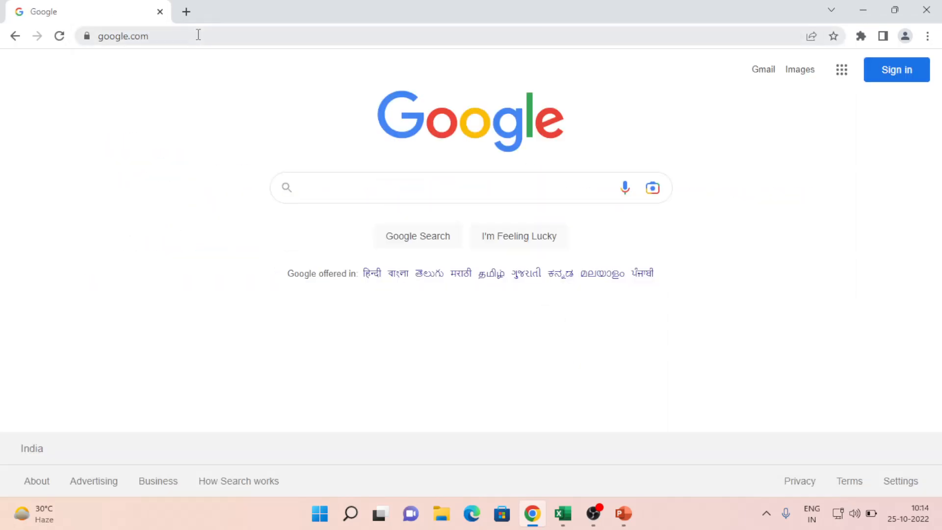
{"action": "left_click", "coordinate": [198, 34]}
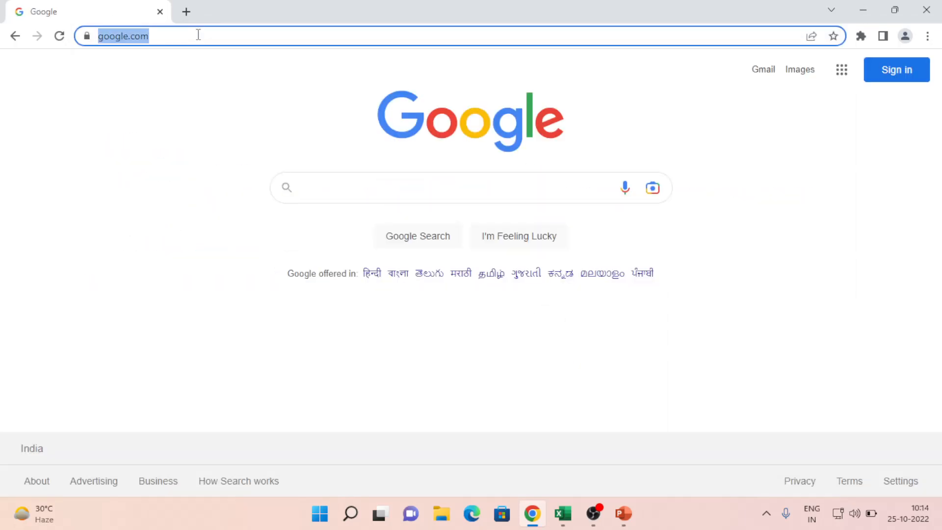
{"action": "key", "text": "alt+Tab"}
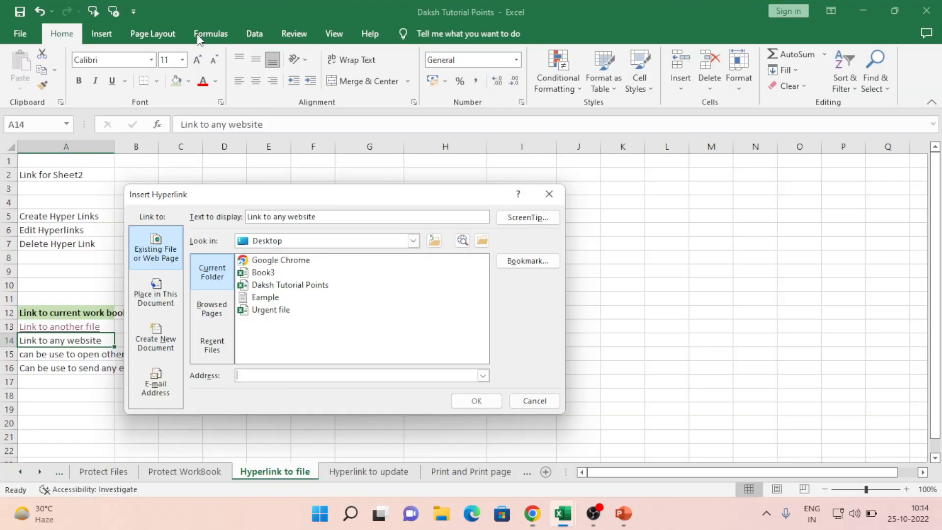
{"action": "key", "text": "ctrl+v"}
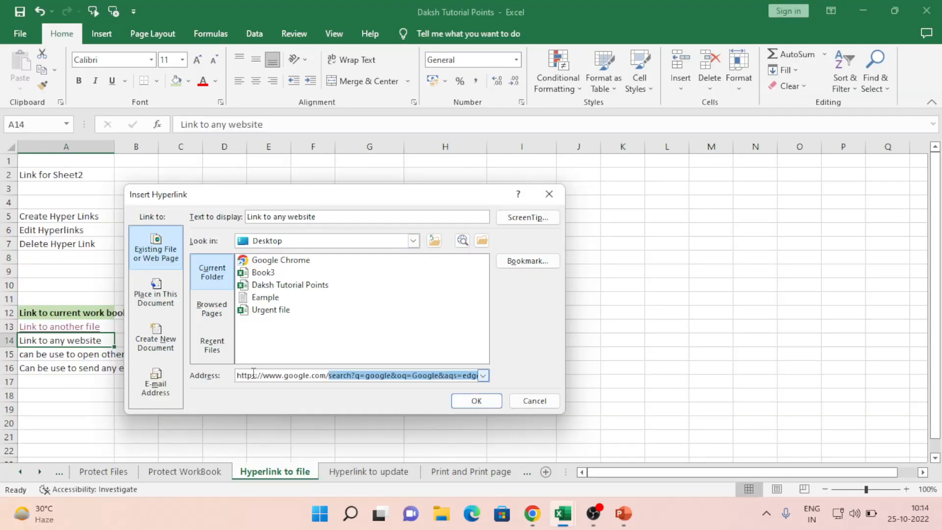
{"action": "left_click", "coordinate": [347, 375]}
{"action": "double_click", "coordinate": [347, 375]}
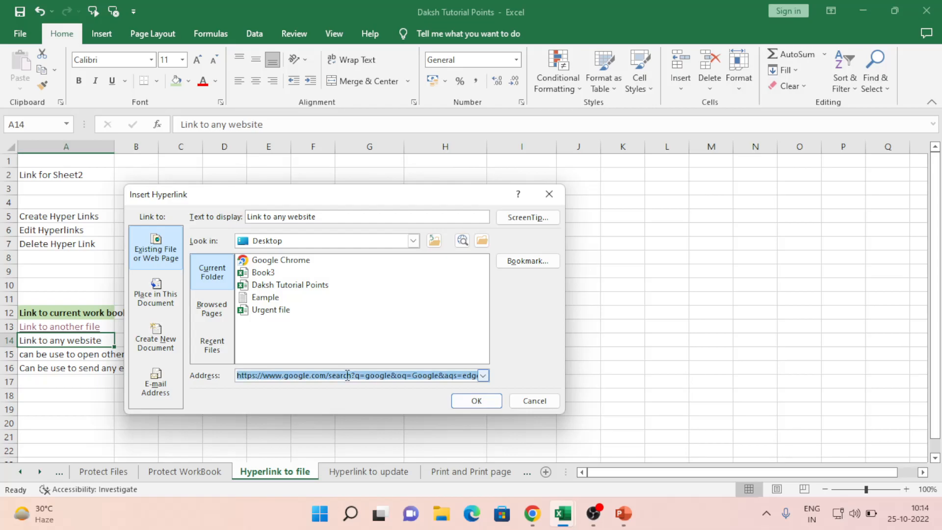
{"action": "double_click", "coordinate": [347, 376]}
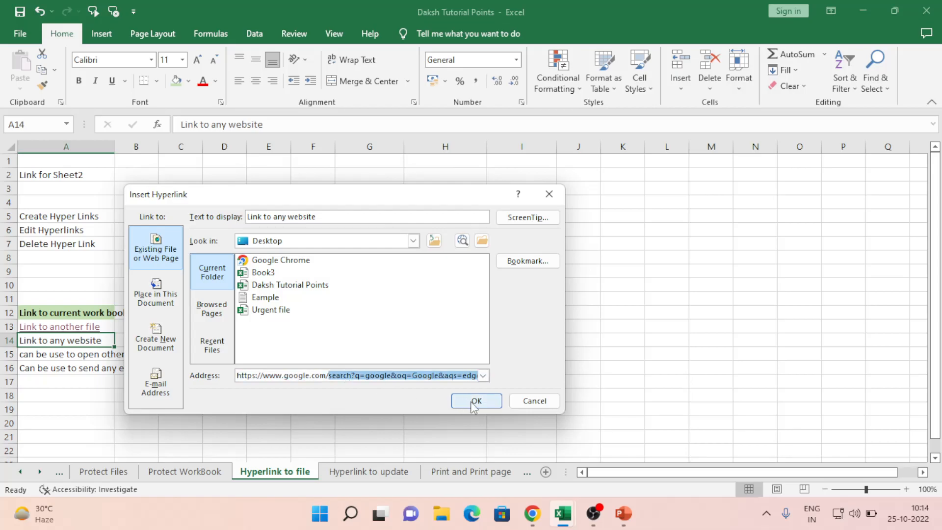
{"action": "key", "text": "BackSpace"}
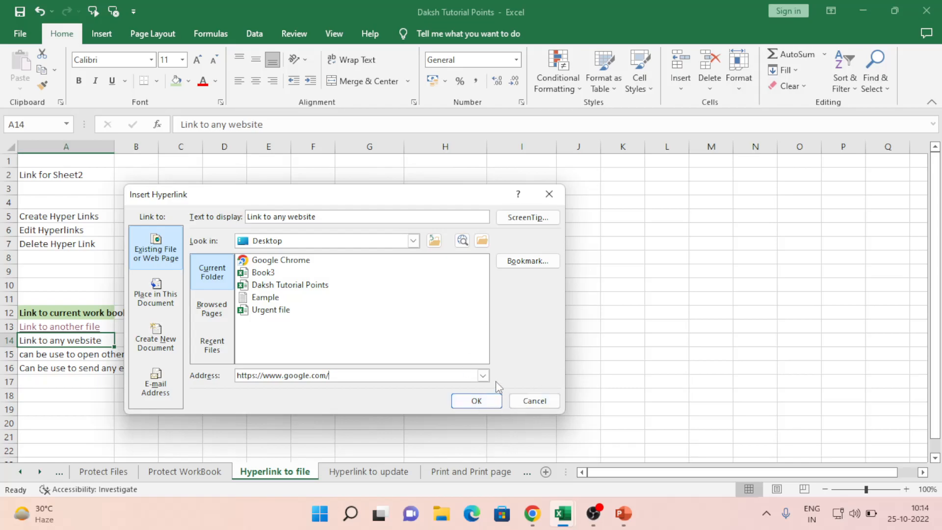
{"action": "left_click", "coordinate": [472, 401]}
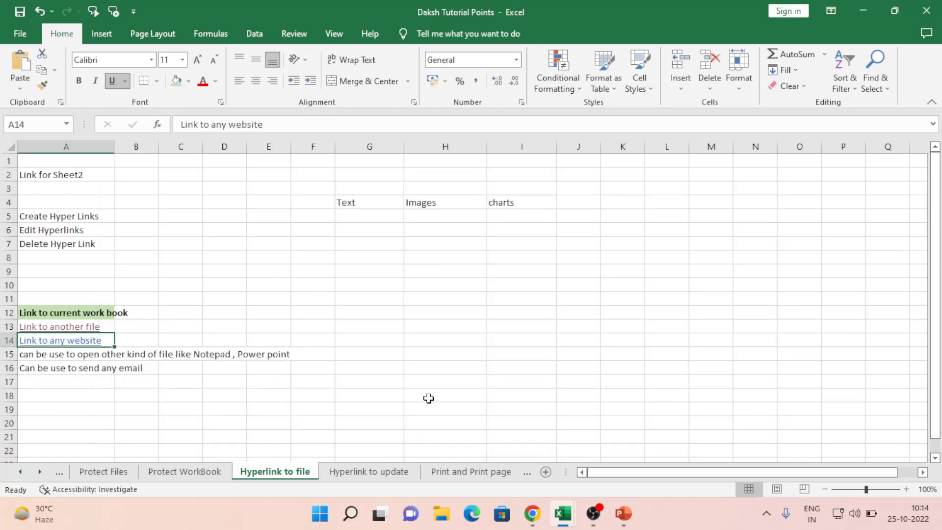
Step: Follow A14's link, search Google for microsoft, open microsoft.com/en-in and select its address
{"action": "left_click", "coordinate": [49, 346]}
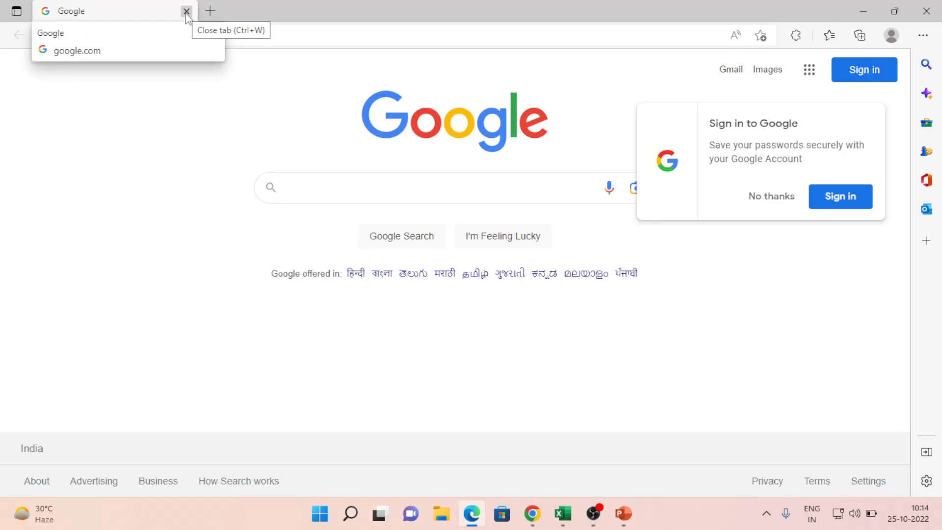
{"action": "left_click", "coordinate": [769, 195]}
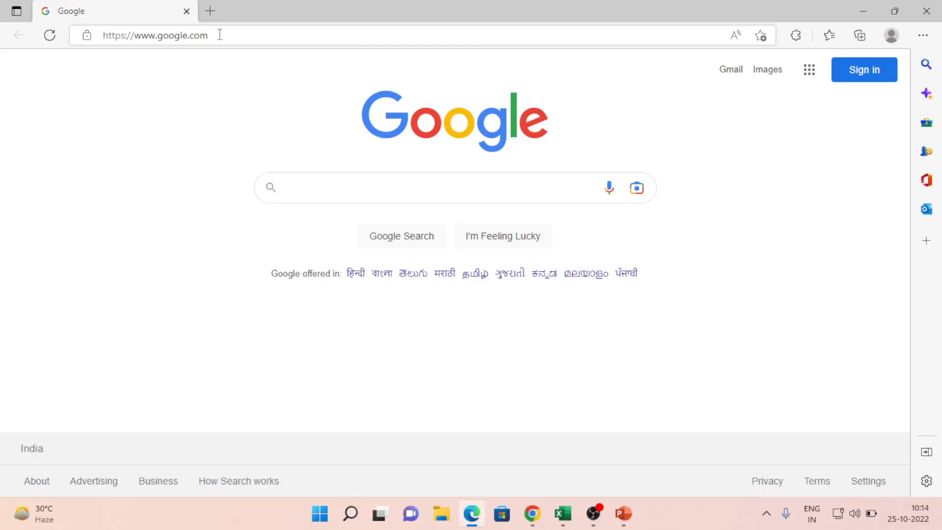
{"action": "left_click", "coordinate": [342, 189]}
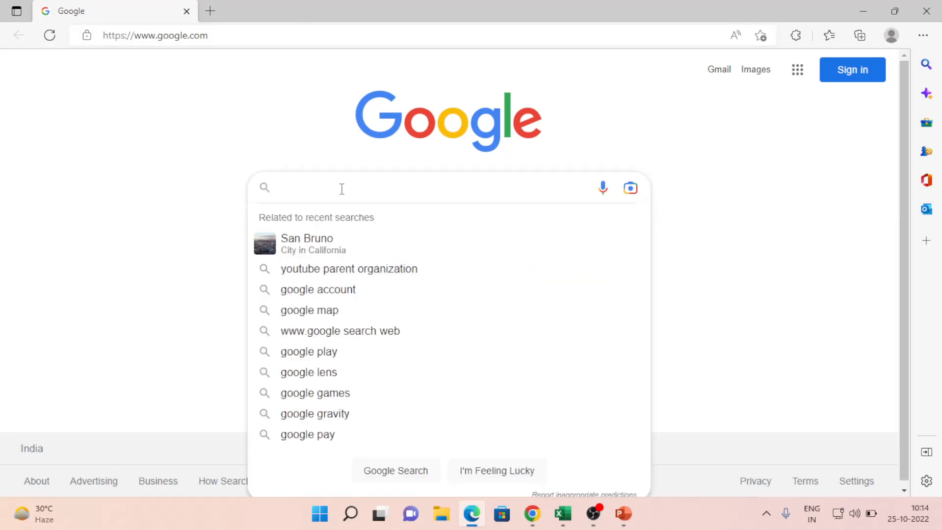
{"action": "left_click", "coordinate": [305, 113]}
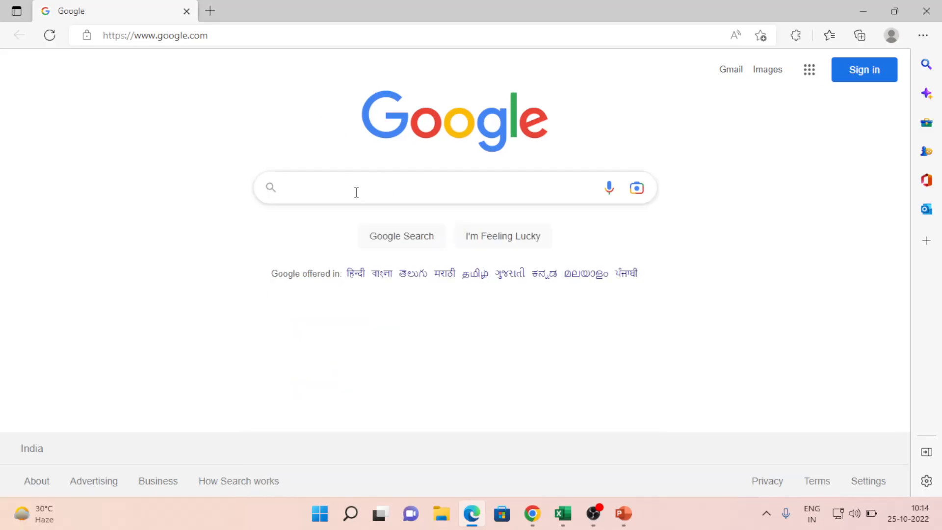
{"action": "type", "text": "micro"}
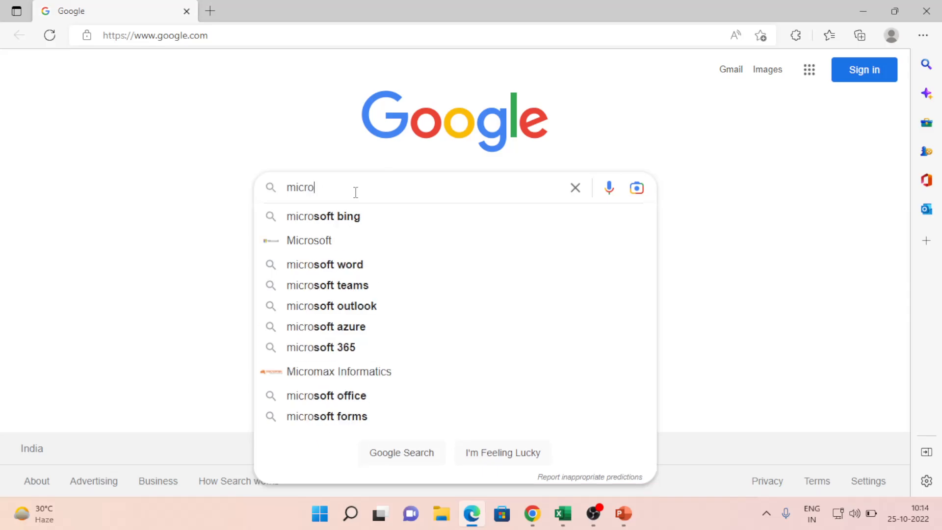
{"action": "type", "text": "soft"}
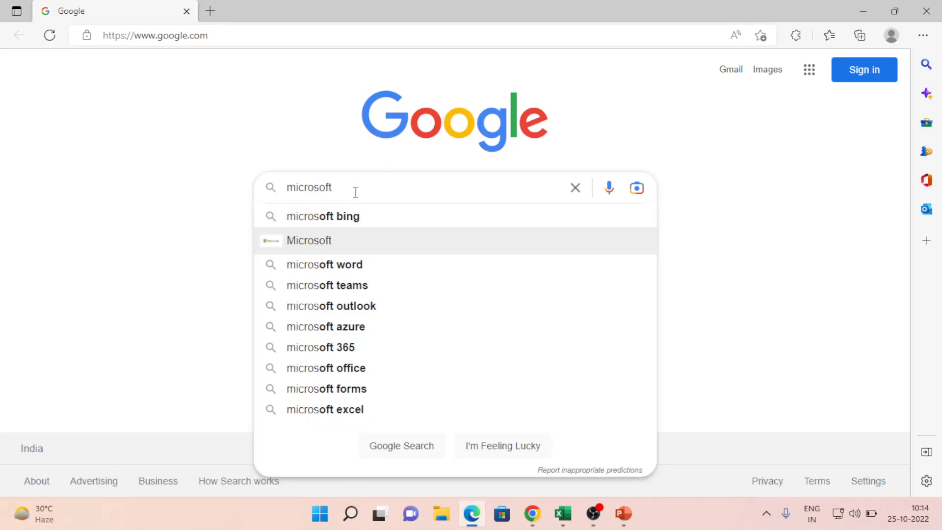
{"action": "key", "text": "Return"}
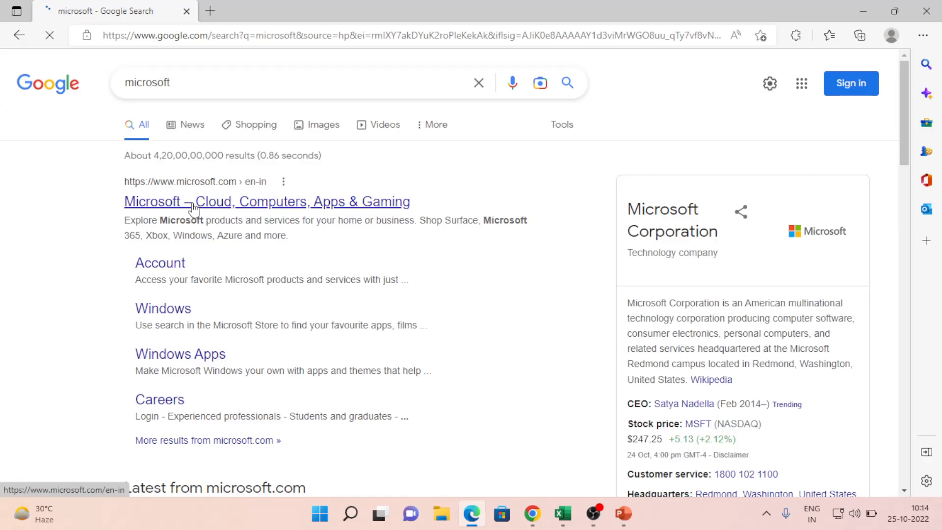
{"action": "left_click", "coordinate": [193, 206]}
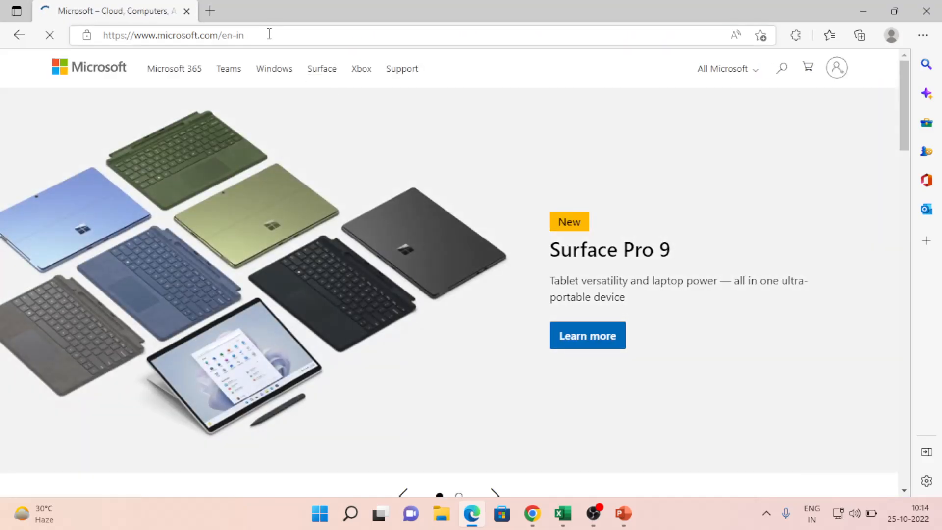
{"action": "left_click", "coordinate": [270, 33]}
{"action": "key", "text": "ctrl+c"}
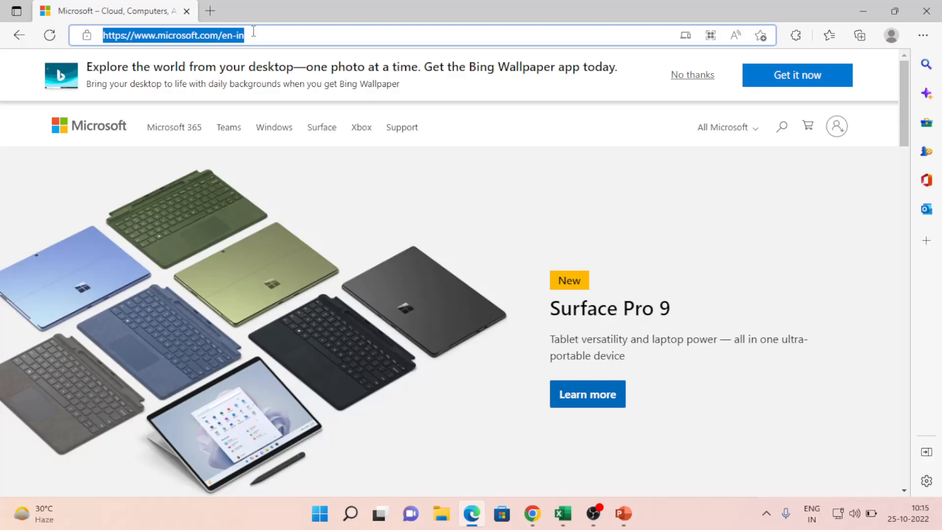
{"action": "left_click", "coordinate": [187, 11]}
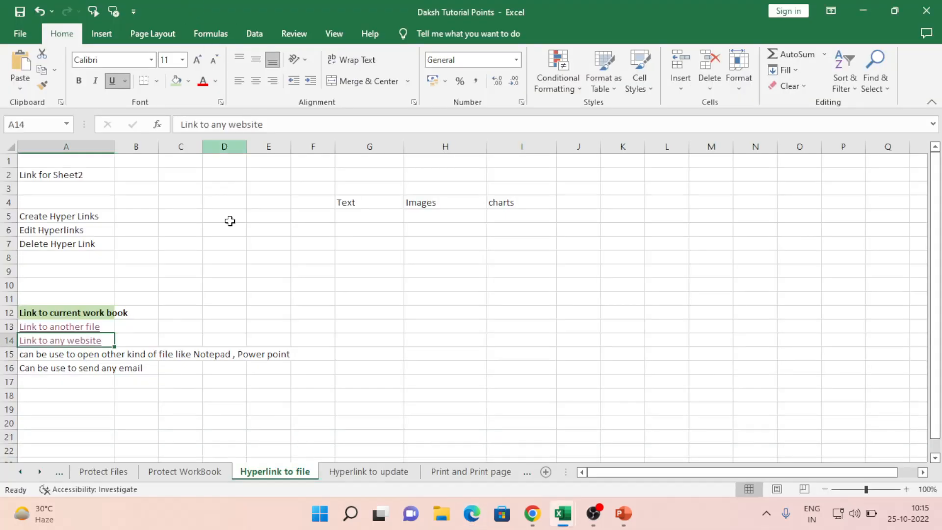
{"action": "right_click", "coordinate": [54, 349]}
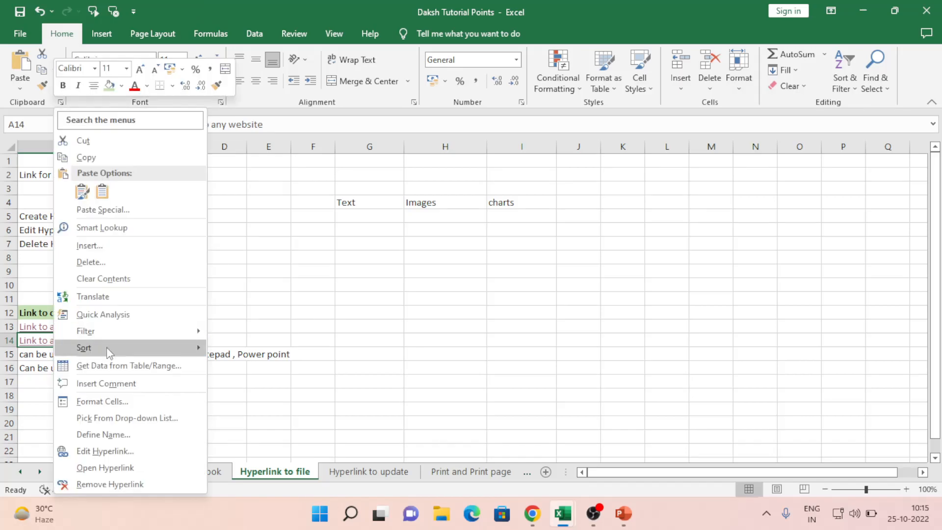
{"action": "left_click", "coordinate": [107, 451]}
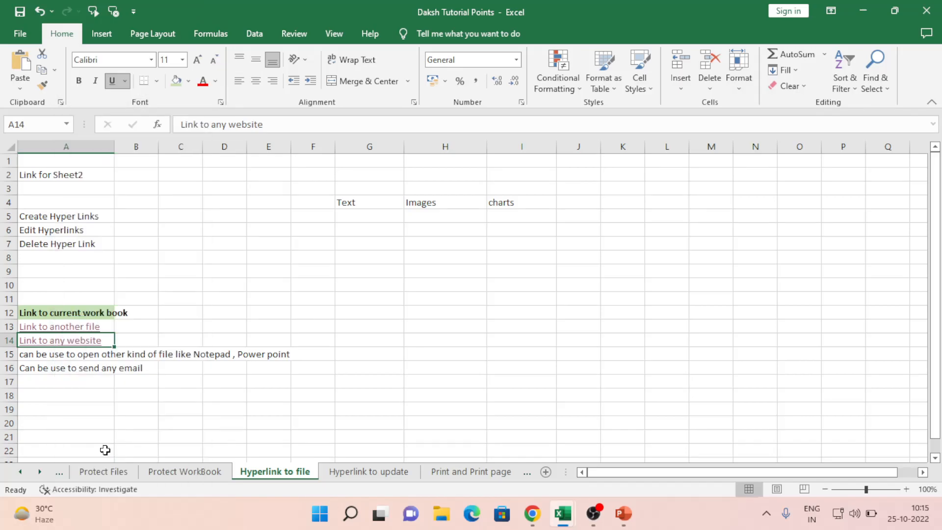
{"action": "key", "text": "ctrl+v"}
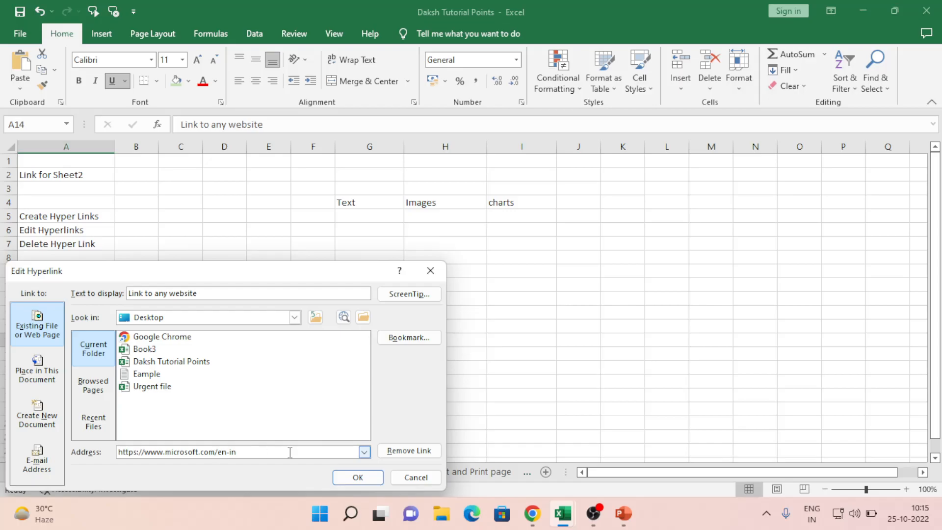
{"action": "left_click", "coordinate": [376, 479]}
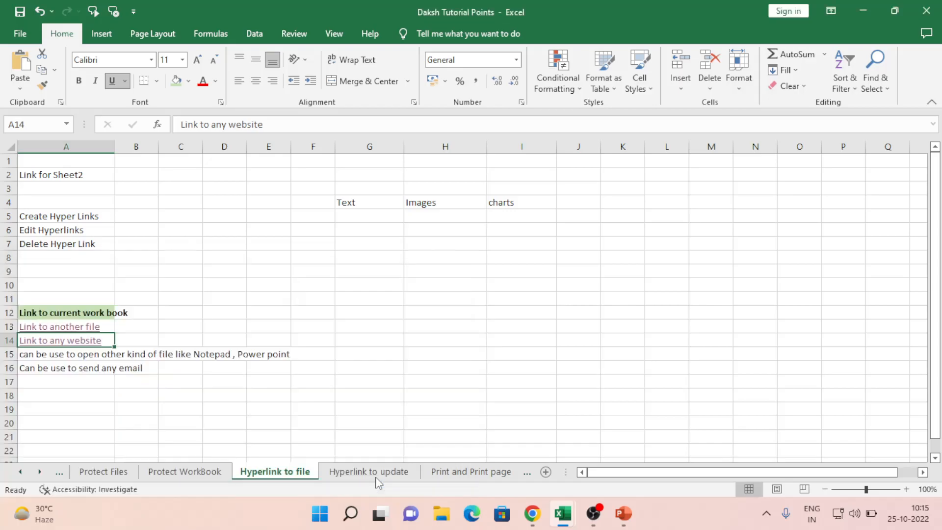
Step: Verify A14's link opens the Microsoft site, then close the browser and select an empty cell
{"action": "left_click", "coordinate": [356, 313]}
{"action": "left_click", "coordinate": [65, 341]}
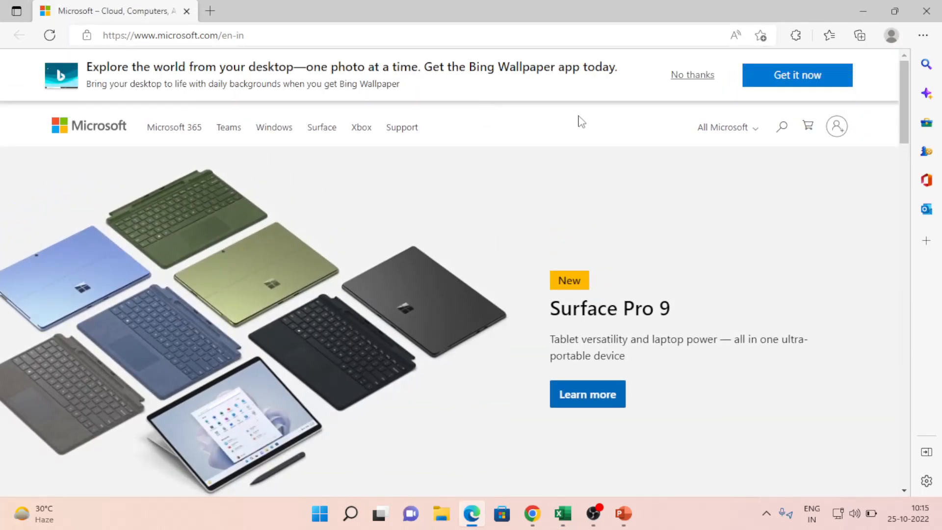
{"action": "left_click", "coordinate": [187, 11]}
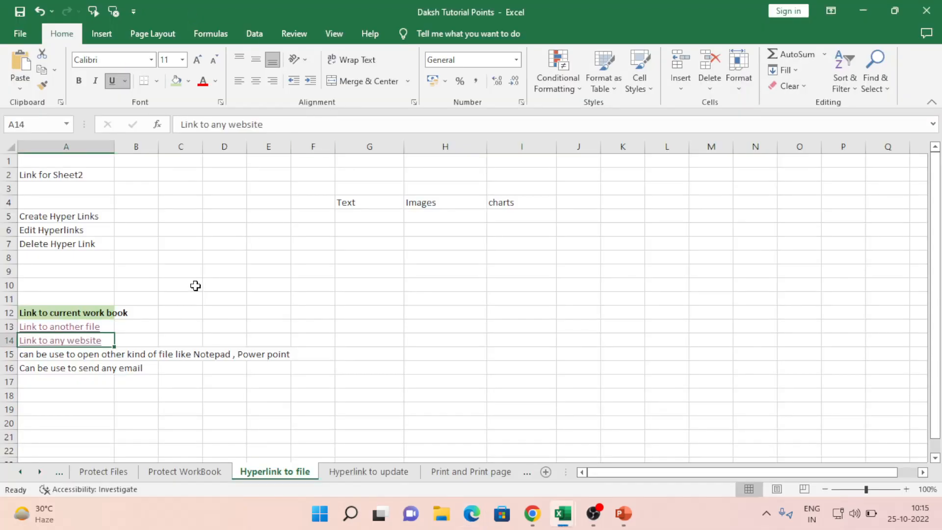
{"action": "left_click", "coordinate": [231, 275]}
Step: Hyperlink the A15 Notepad sentence to the Eample.txt file on the Desktop
{"action": "left_click", "coordinate": [45, 359]}
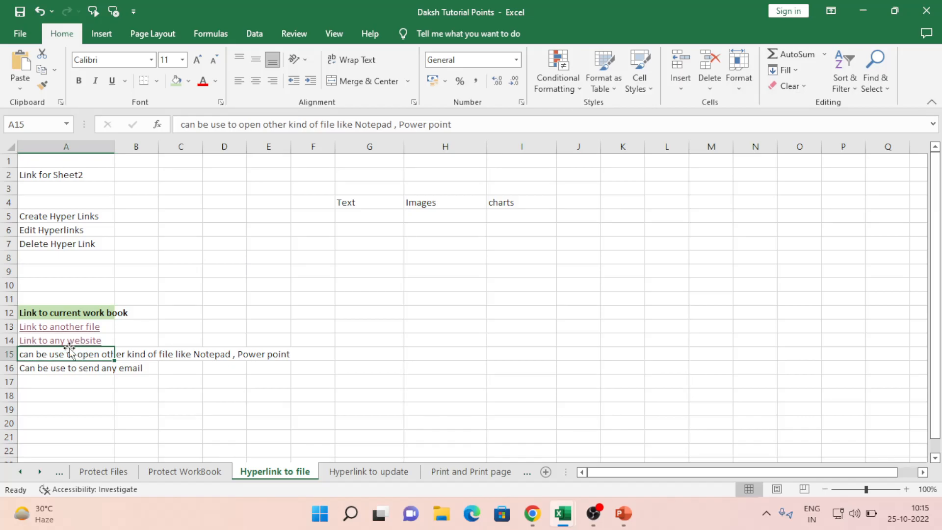
{"action": "right_click", "coordinate": [65, 354]}
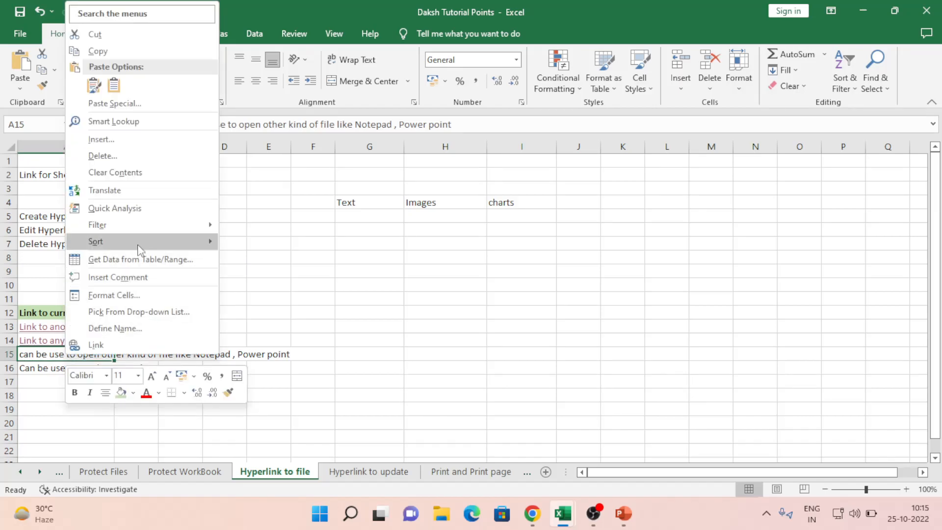
{"action": "left_click", "coordinate": [118, 345]}
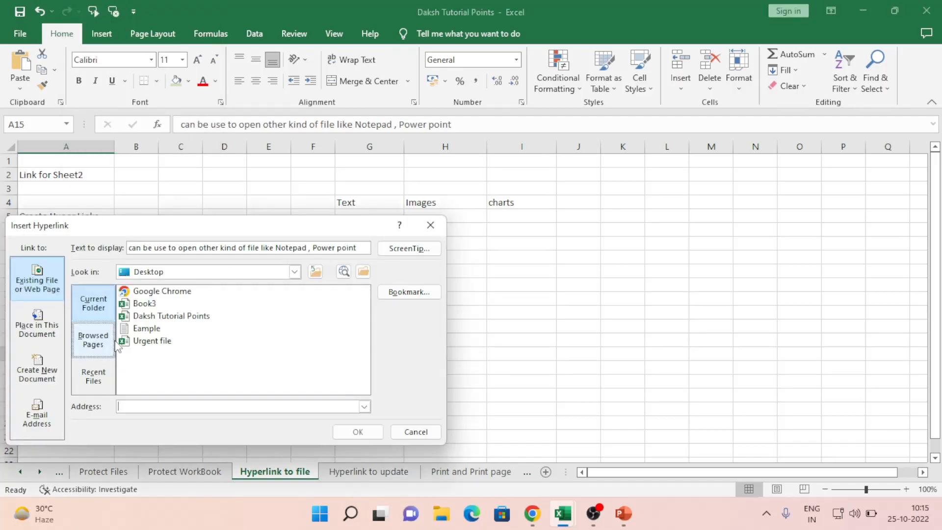
{"action": "left_click", "coordinate": [155, 335]}
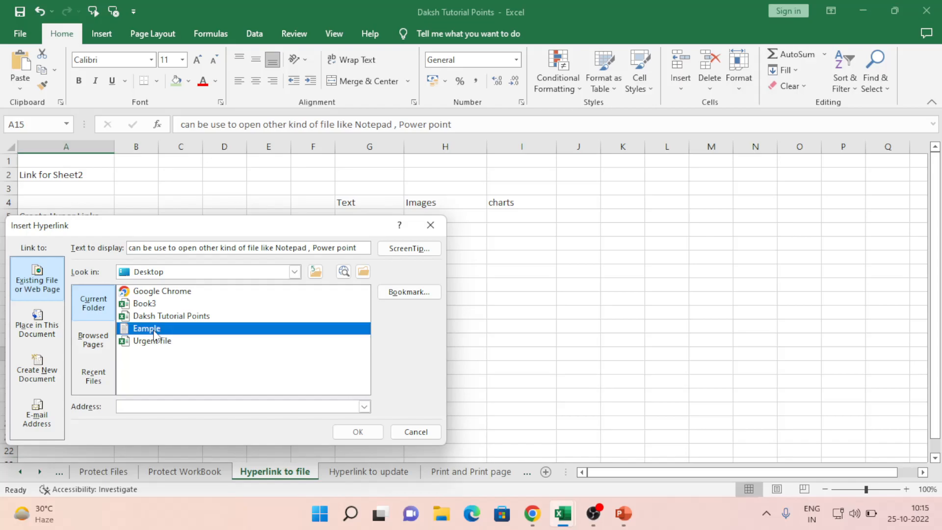
{"action": "left_click", "coordinate": [358, 432]}
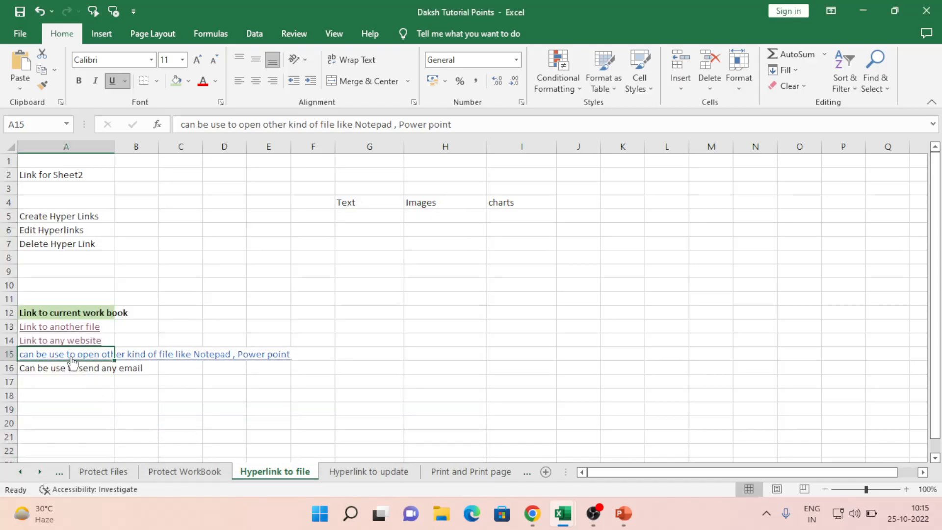
{"action": "left_click_drag", "start_coordinate": [59, 383], "coordinate": [60, 357]}
Step: Open Eample.txt through the A15 link, add 'This is example' after Hi, and save it
{"action": "left_click", "coordinate": [195, 368]}
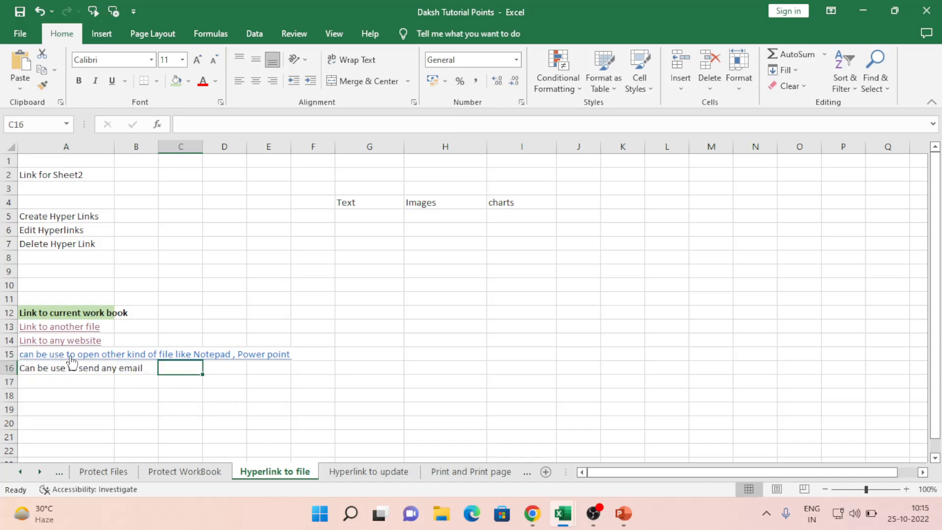
{"action": "left_click", "coordinate": [53, 354]}
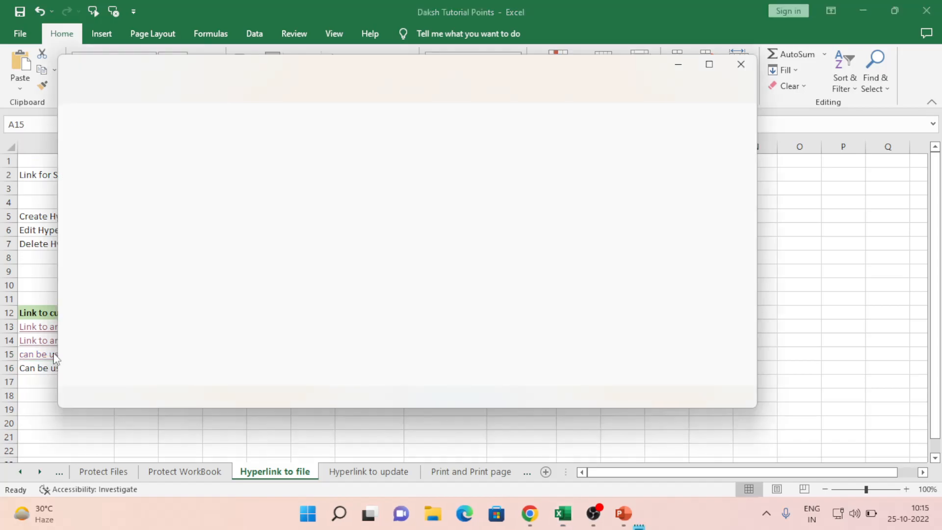
{"action": "left_click", "coordinate": [109, 122]}
{"action": "type", "text": "This "}
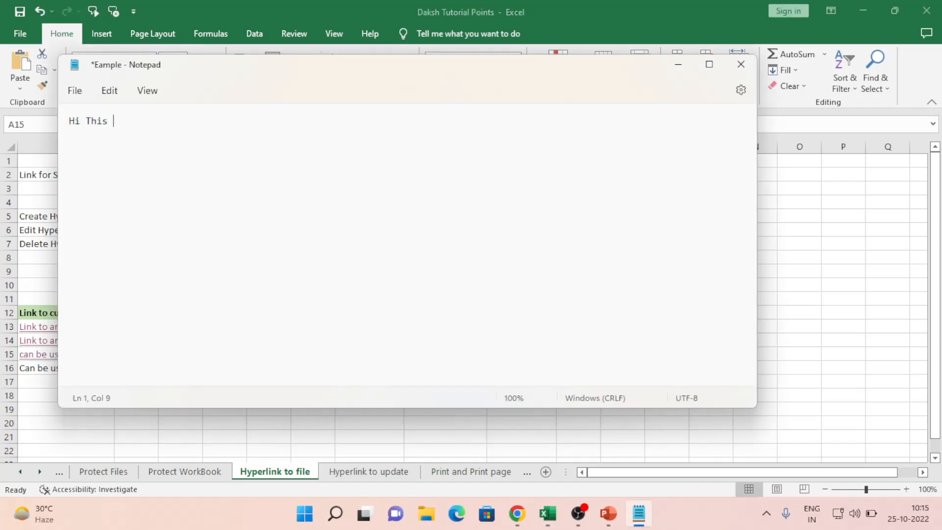
{"action": "type", "text": "is example"}
{"action": "left_click", "coordinate": [741, 66]}
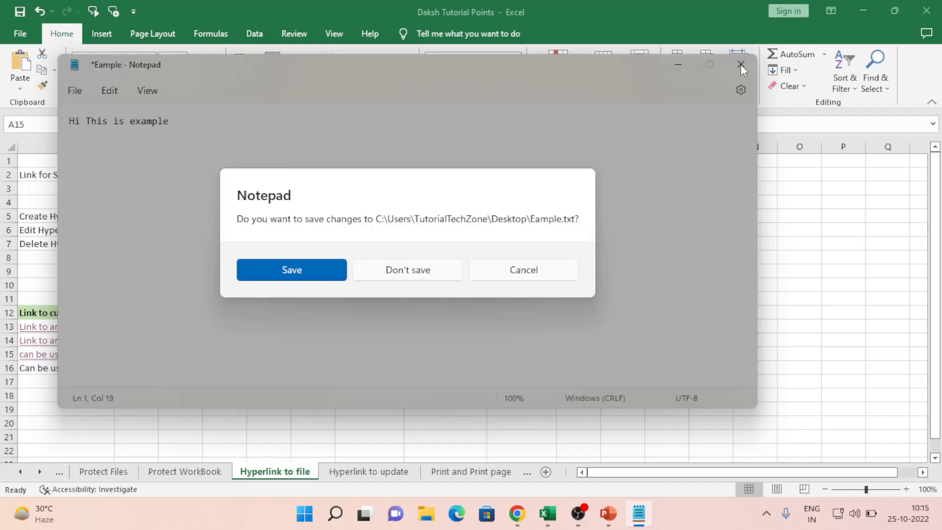
{"action": "left_click", "coordinate": [273, 270]}
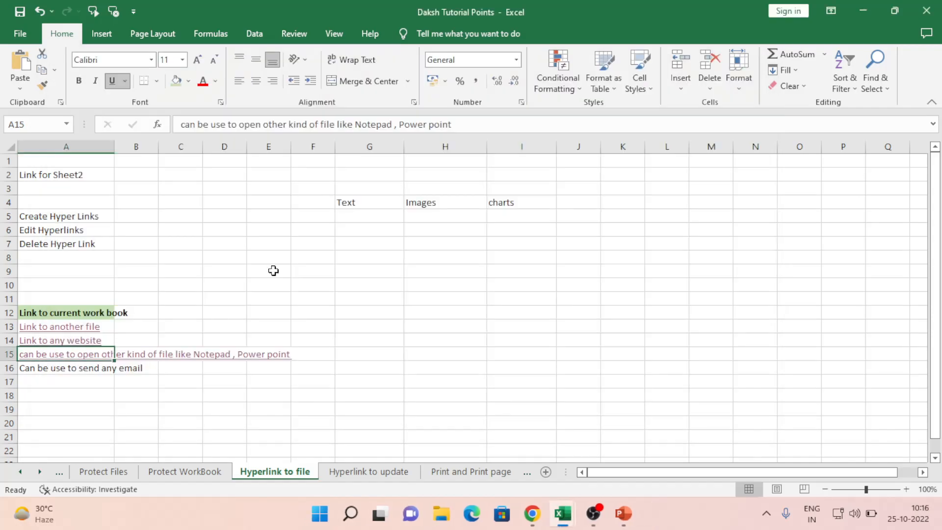
Step: Reopen Eample.txt from the A15 link to verify the saved text, then close Notepad
{"action": "left_click", "coordinate": [182, 321]}
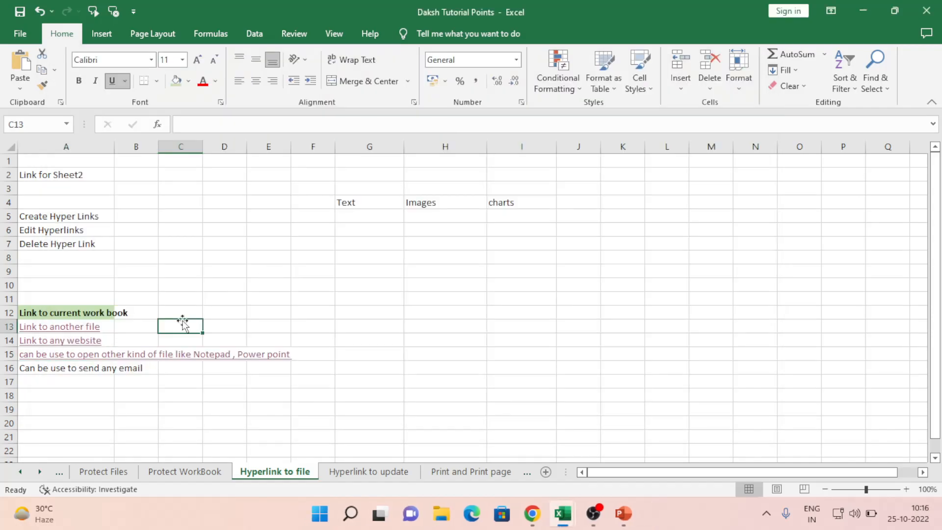
{"action": "left_click", "coordinate": [79, 353]}
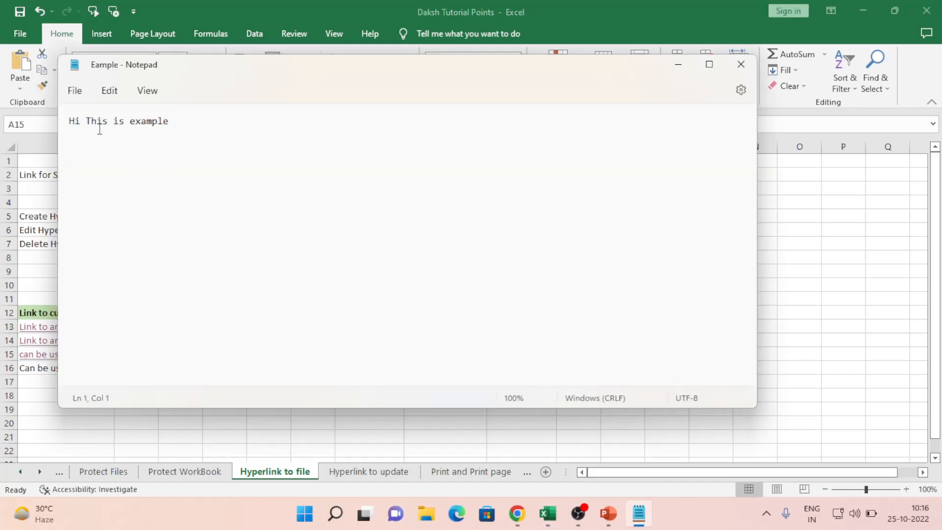
{"action": "left_click", "coordinate": [182, 124]}
{"action": "left_click", "coordinate": [741, 64]}
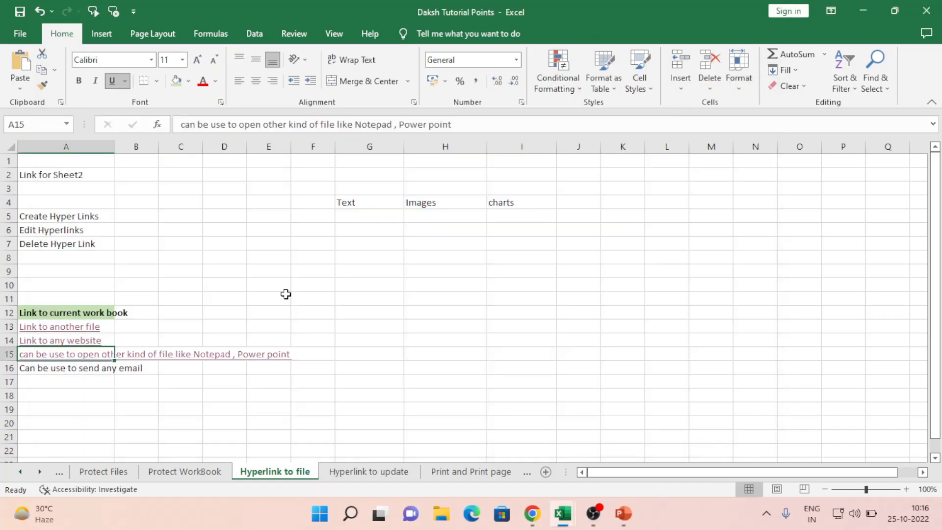
{"action": "left_click", "coordinate": [51, 382]}
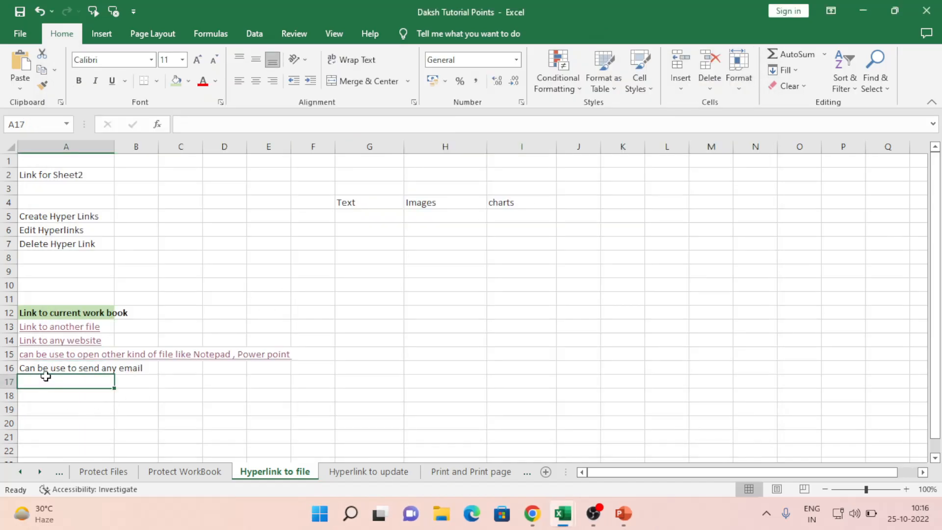
Step: Start a hyperlink on A16 'Can be use to send any email' with E-mail Address as the target
{"action": "left_click", "coordinate": [39, 369]}
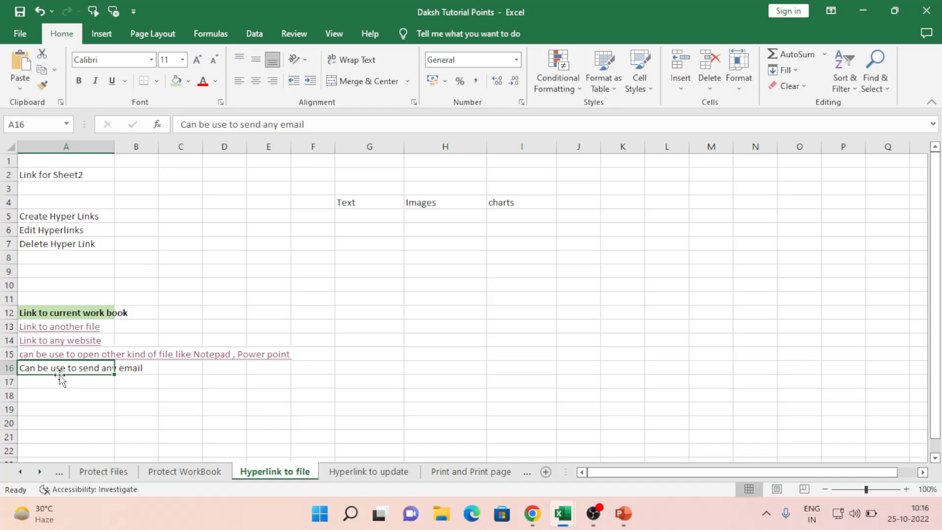
{"action": "right_click", "coordinate": [59, 372]}
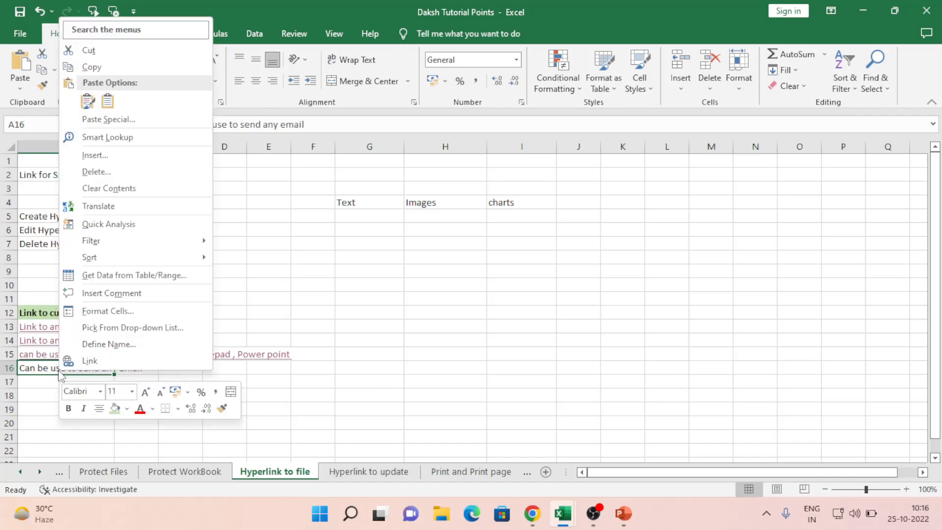
{"action": "left_click", "coordinate": [125, 362]}
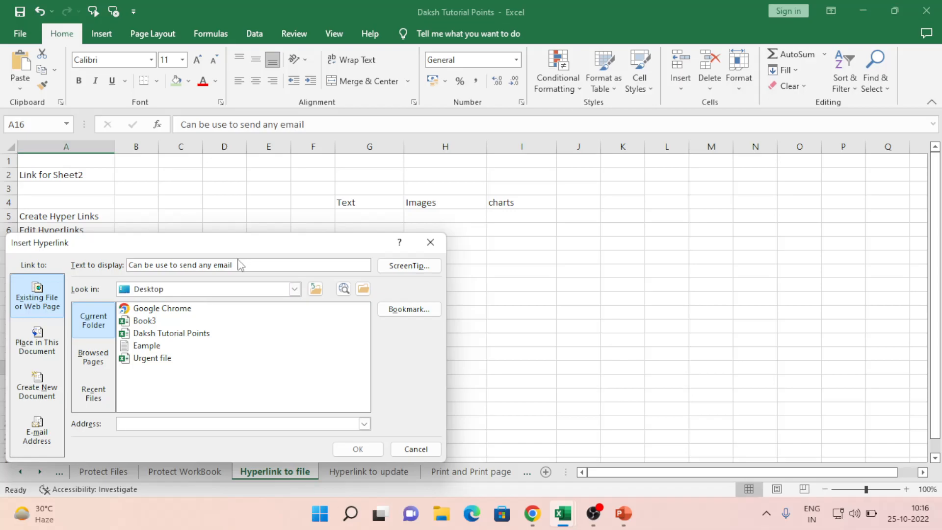
{"action": "left_click_drag", "start_coordinate": [237, 247], "coordinate": [321, 166]}
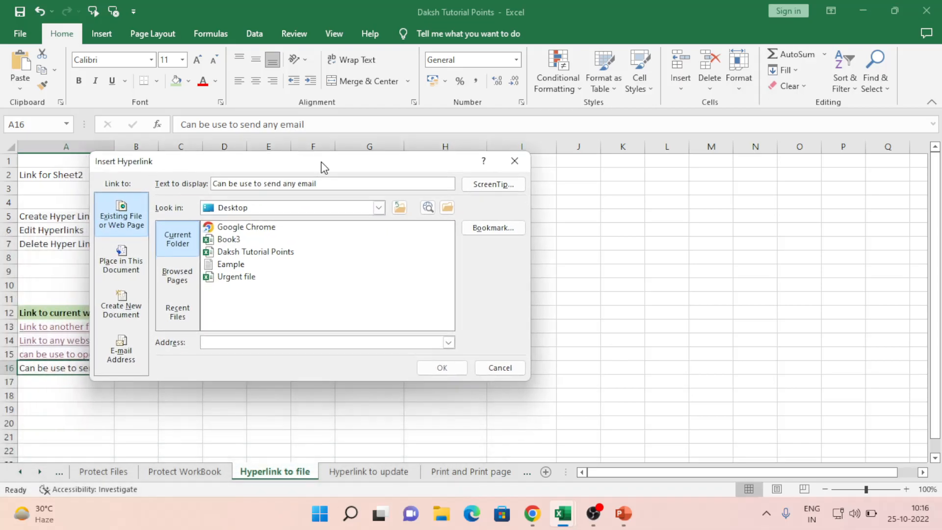
{"action": "left_click", "coordinate": [125, 357]}
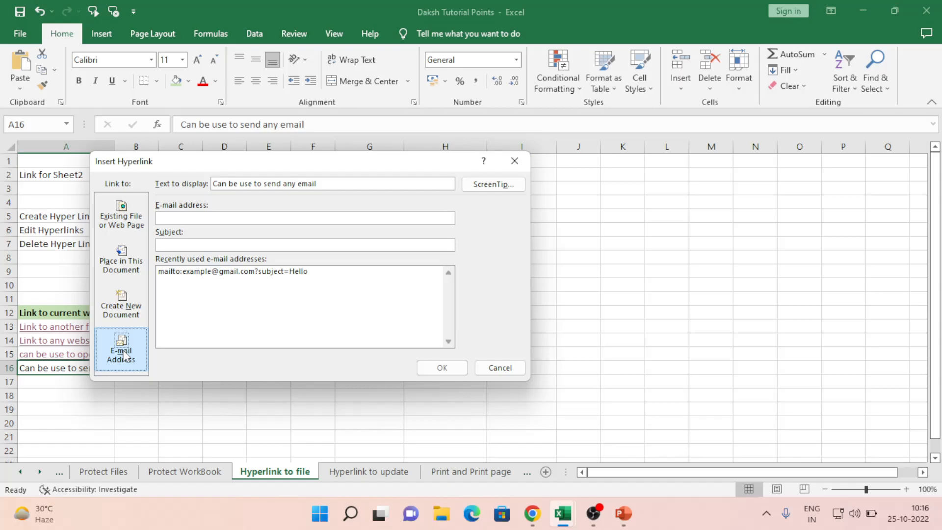
{"action": "left_click", "coordinate": [326, 184]}
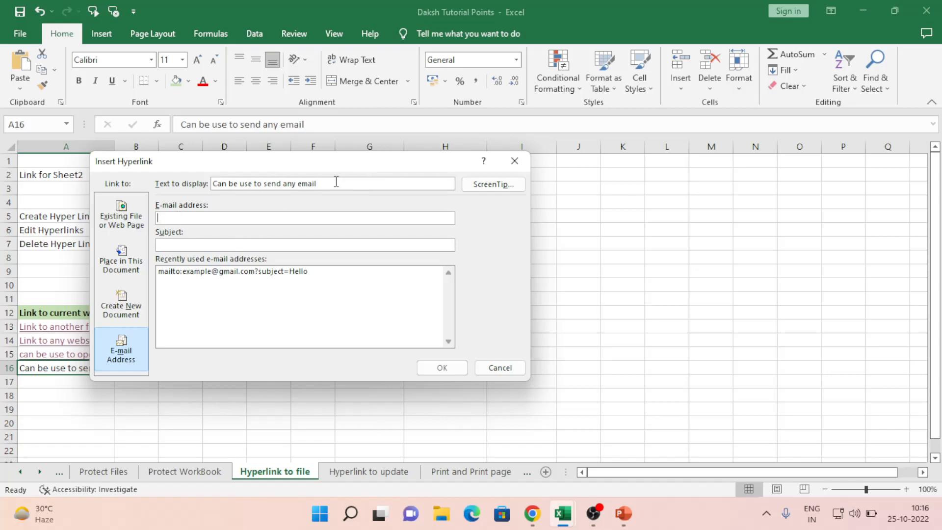
Step: Enter the recipient's e-mail address and the subject 'Test Messaage' for A16's link
{"action": "left_click_drag", "start_coordinate": [316, 184], "coordinate": [195, 193]}
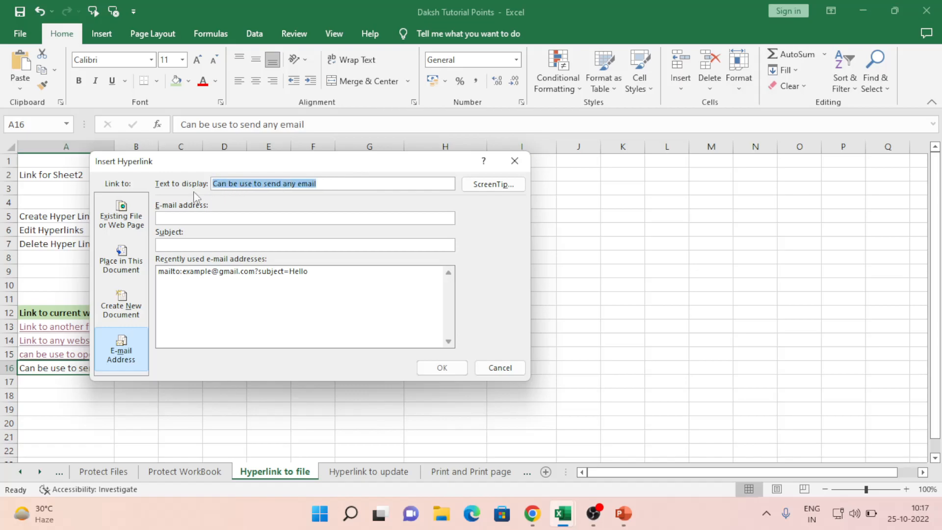
{"action": "left_click", "coordinate": [202, 217]}
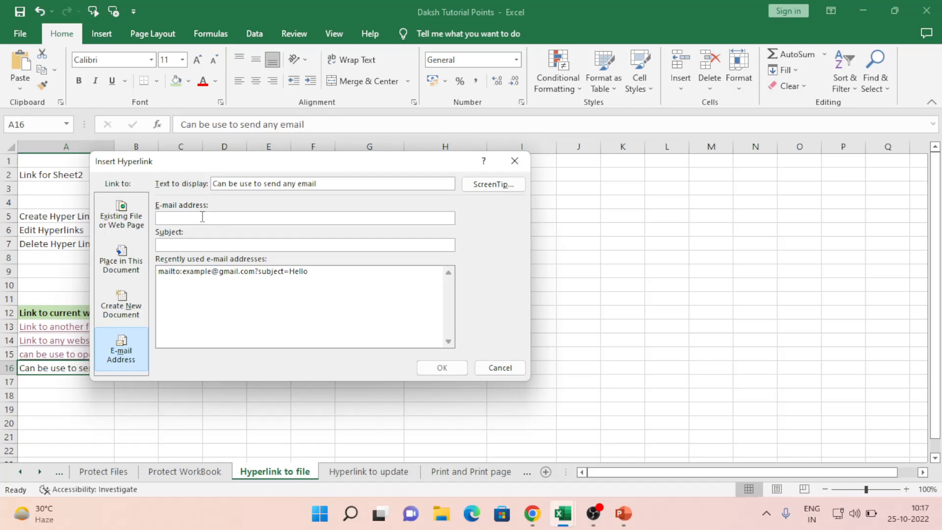
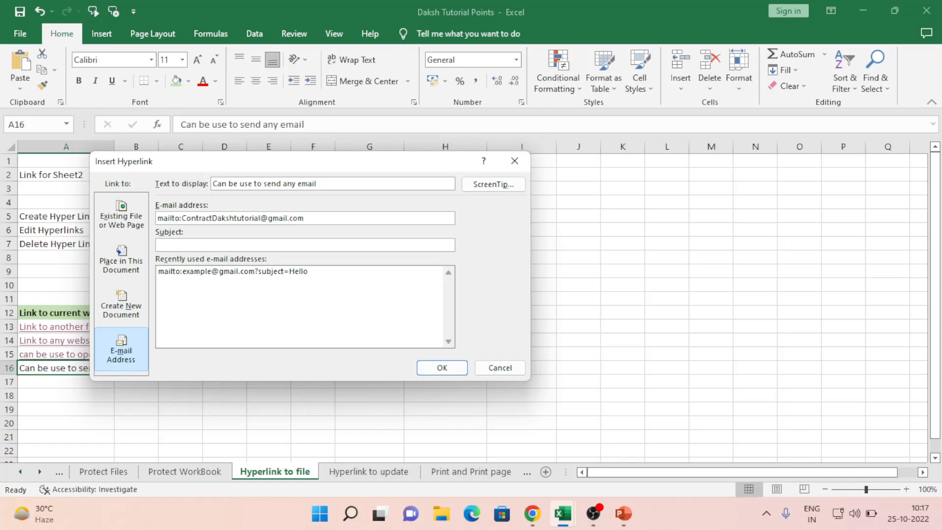
{"action": "type", "text": "Tet"}
{"action": "key", "text": "BackSpace"}
{"action": "key", "text": "BackSpace"}
{"action": "type", "text": "est Messaage"}
Step: Confirm the A16 e-mail hyperlink and follow it to launch Mail
{"action": "left_click", "coordinate": [441, 368]}
{"action": "left_click", "coordinate": [211, 396]}
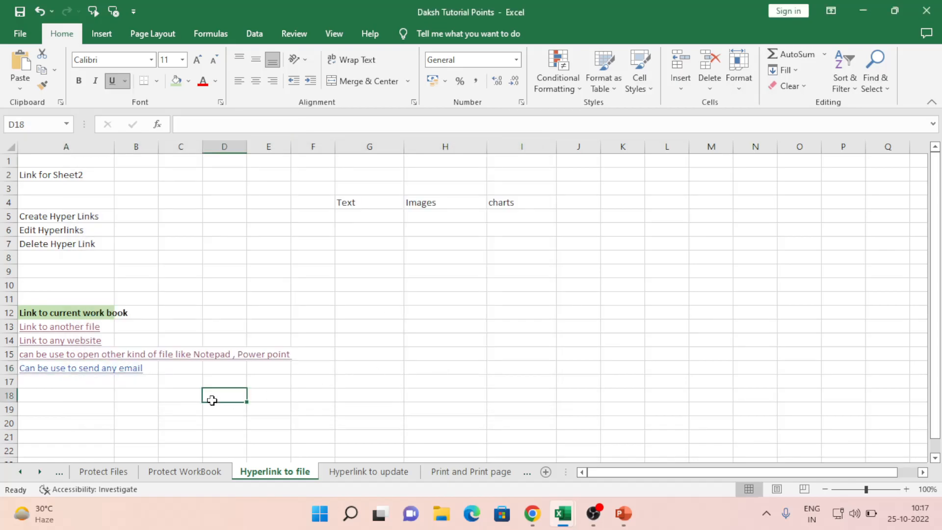
{"action": "left_click", "coordinate": [65, 369]}
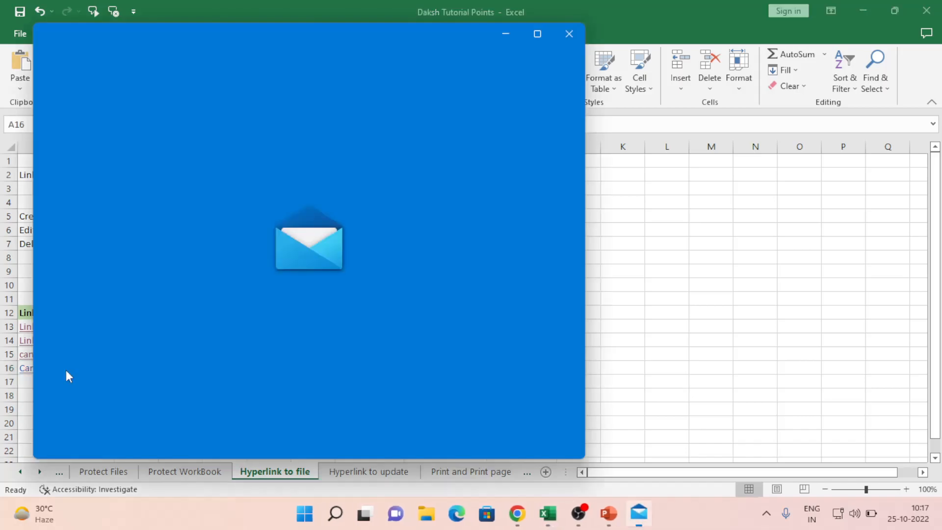
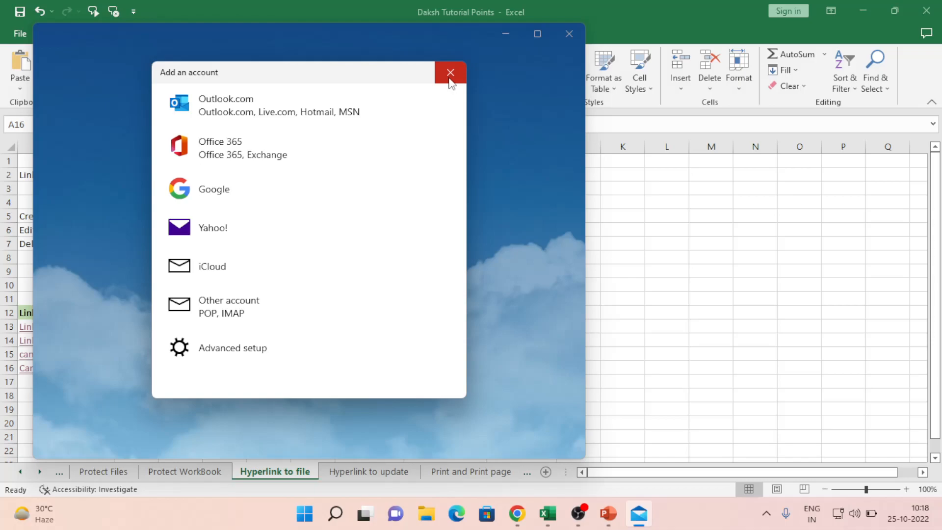
{"action": "left_click", "coordinate": [450, 79]}
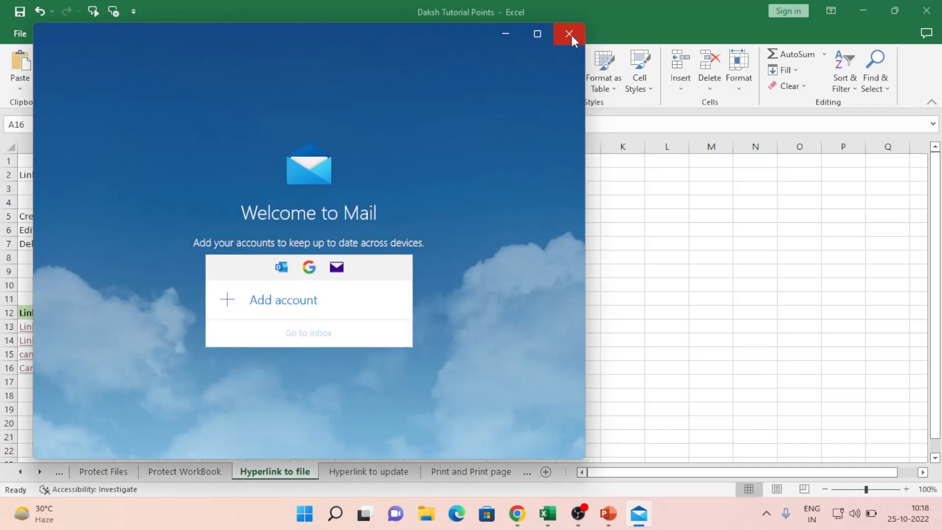
{"action": "left_click", "coordinate": [569, 33]}
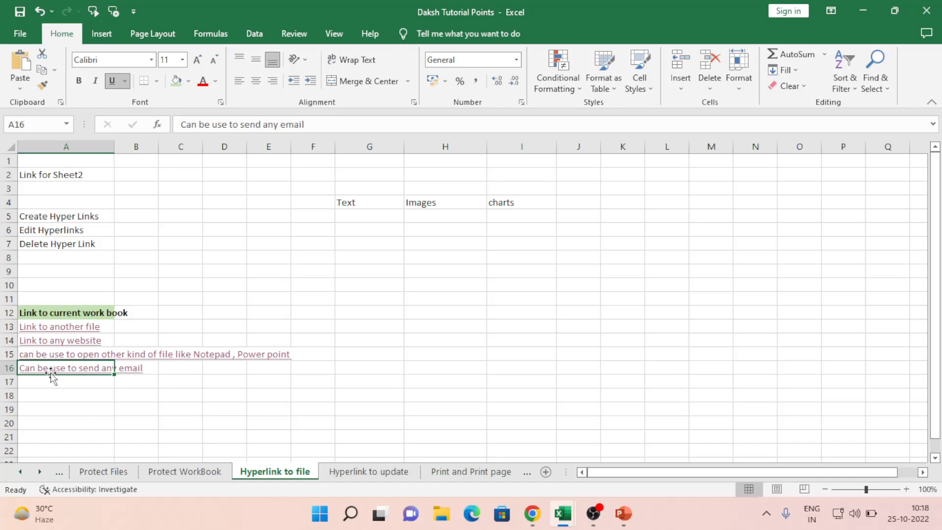
Step: Open the Edit Hyperlink dialog for cell A16's e-mail link and move it aside
{"action": "mouse_move", "coordinate": [51, 375]}
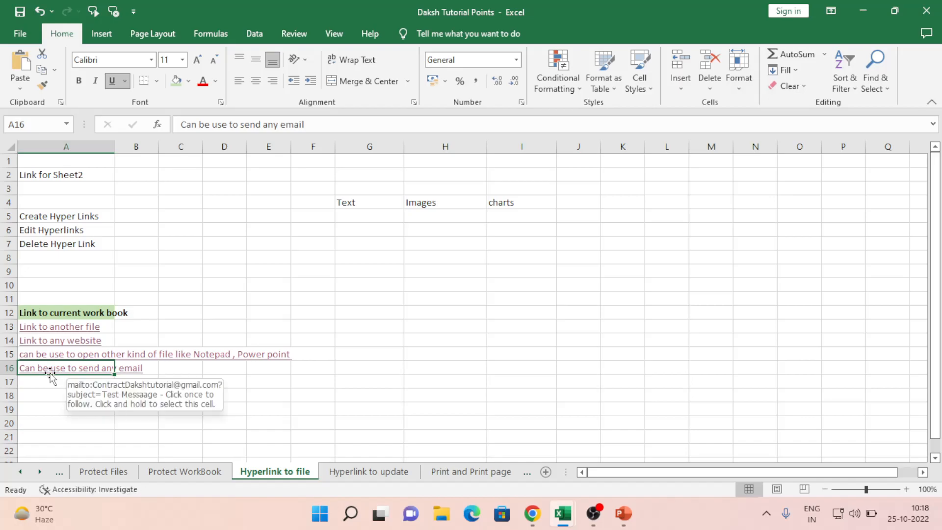
{"action": "right_click", "coordinate": [40, 373]}
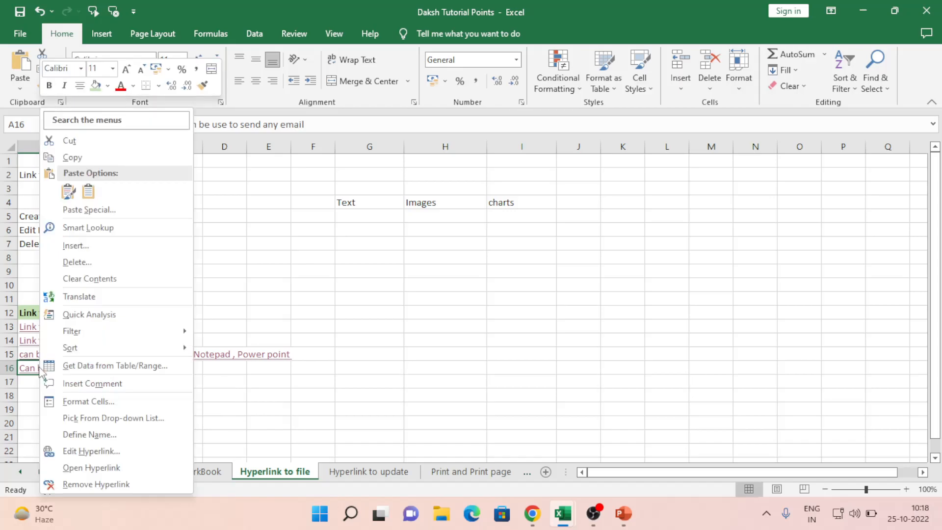
{"action": "left_click", "coordinate": [103, 455]}
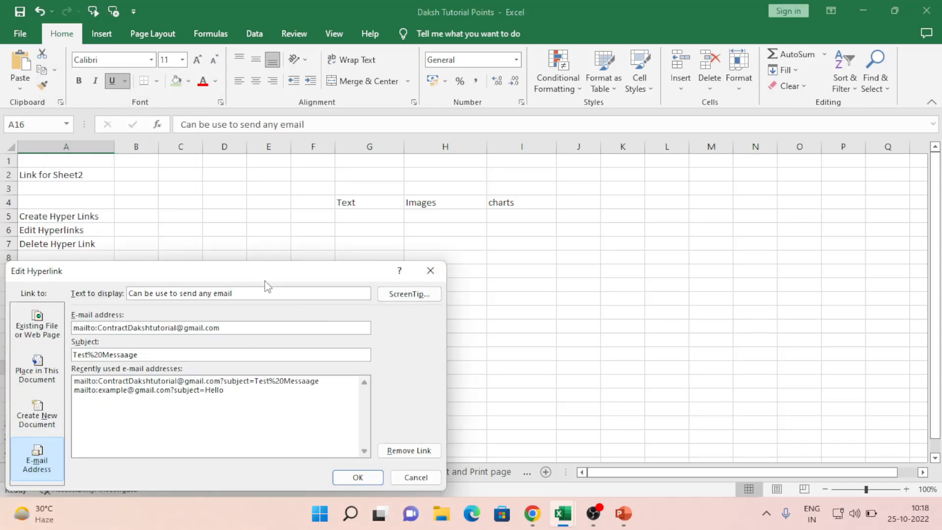
{"action": "left_click_drag", "start_coordinate": [260, 275], "coordinate": [517, 70]}
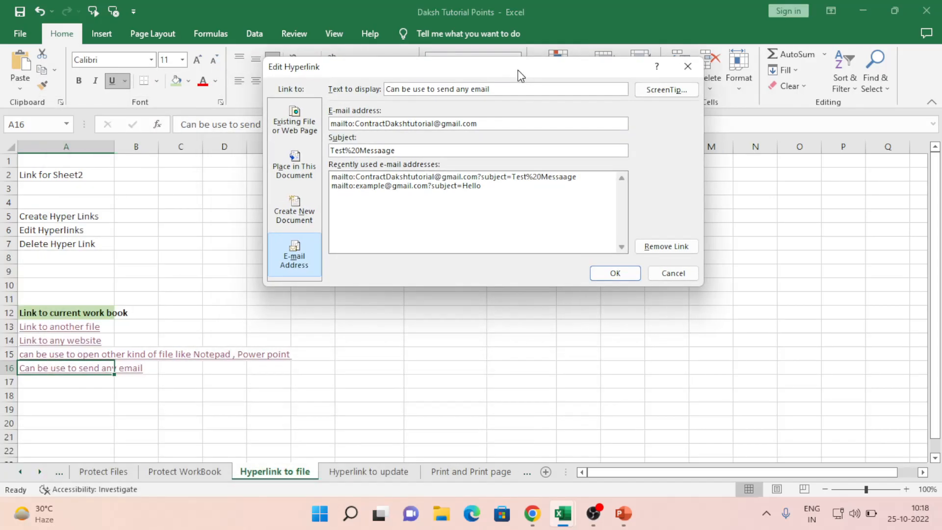
Step: Browse the Link to options, ending on Existing File or Web Page
{"action": "left_click", "coordinate": [289, 127]}
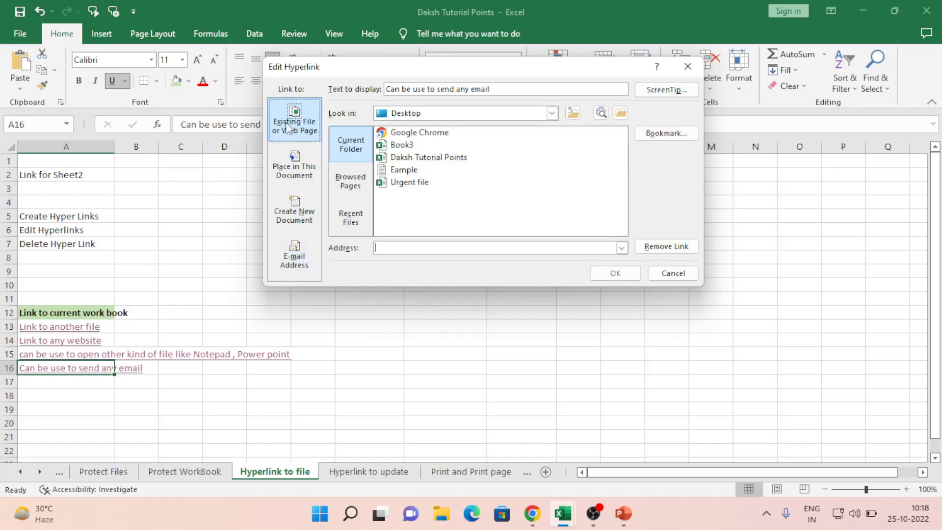
{"action": "left_click", "coordinate": [297, 165]}
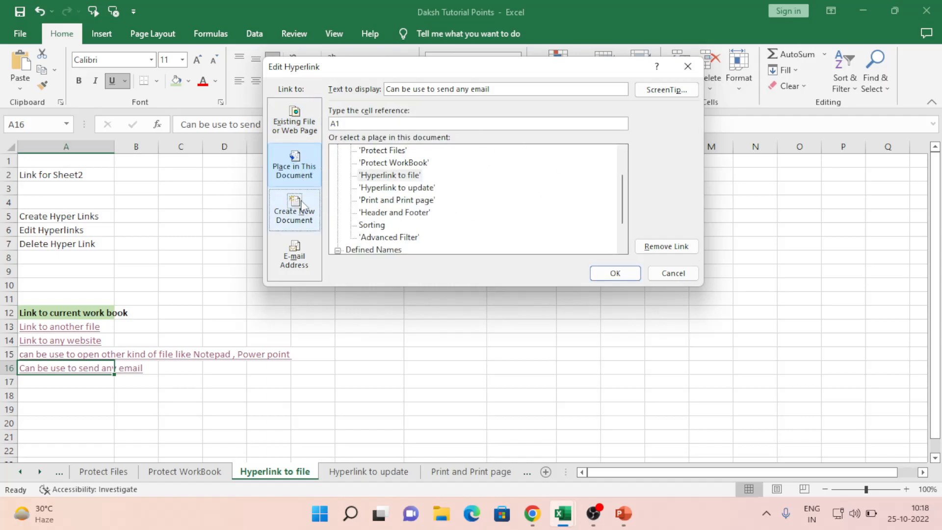
{"action": "left_click", "coordinate": [302, 206]}
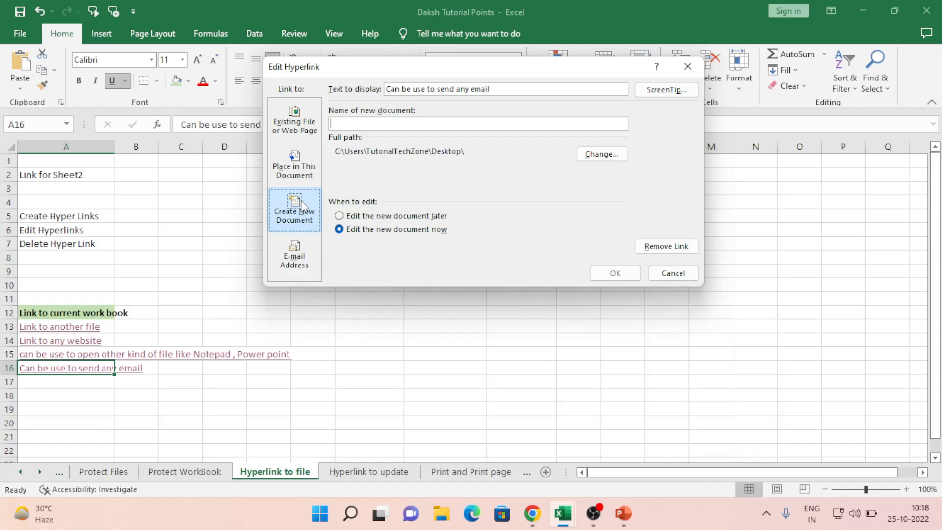
{"action": "left_click", "coordinate": [298, 252]}
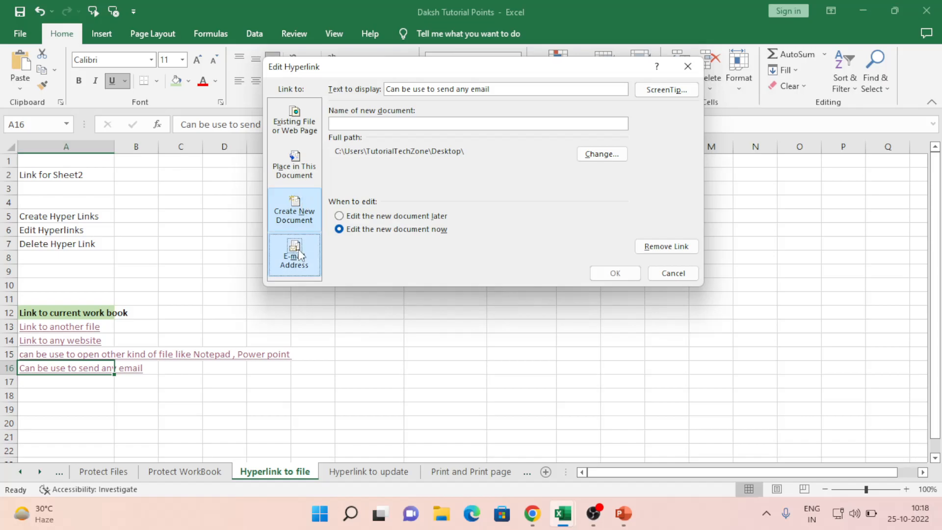
{"action": "left_click", "coordinate": [290, 221]}
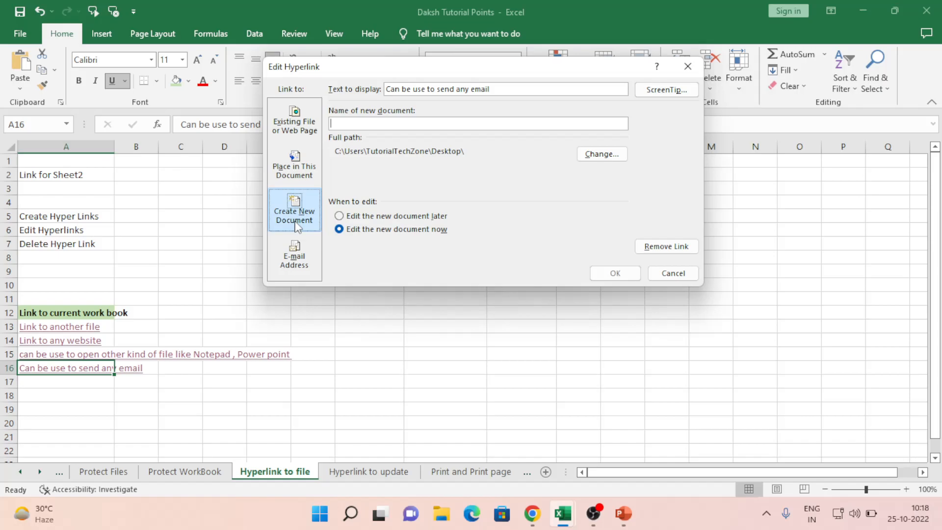
{"action": "left_click", "coordinate": [301, 135]}
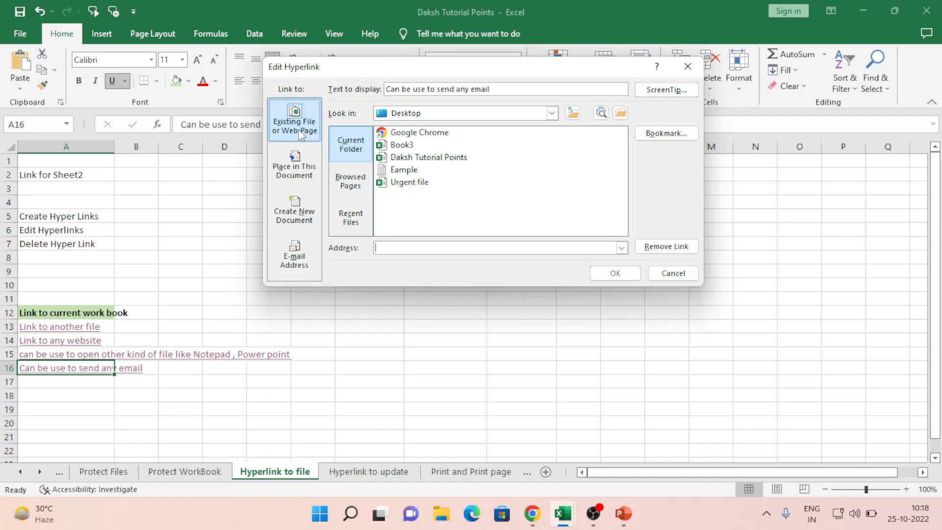
Step: Re-link A16 to a new document named Example2.txt, editing it now
{"action": "left_click", "coordinate": [305, 219]}
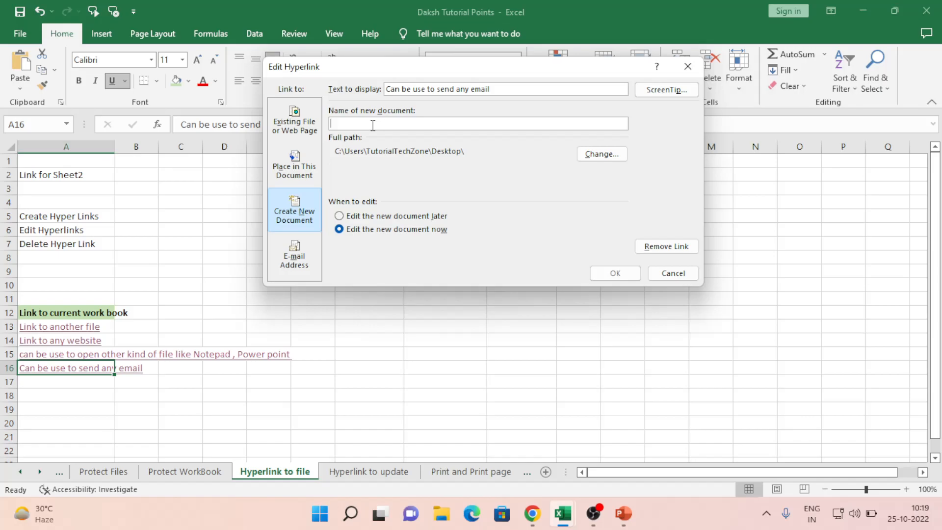
{"action": "type", "text": "Example2.txt"}
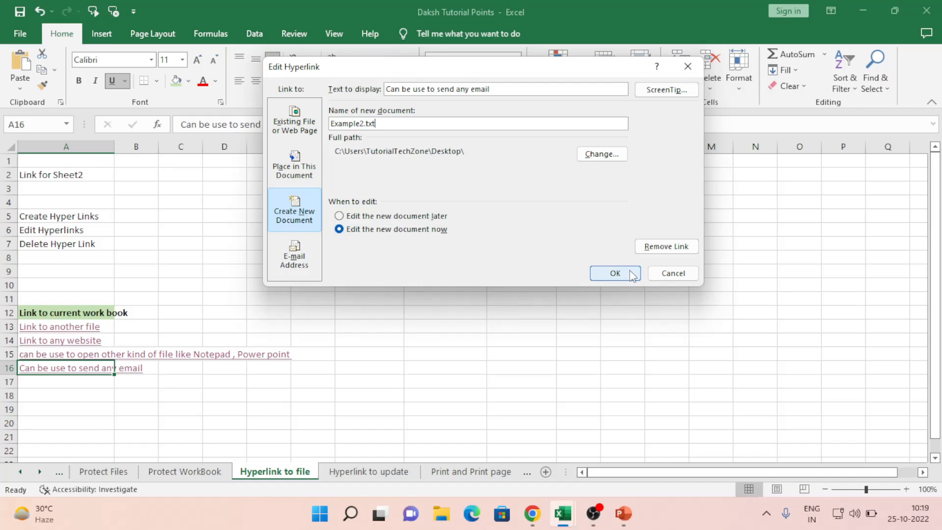
{"action": "left_click", "coordinate": [616, 274]}
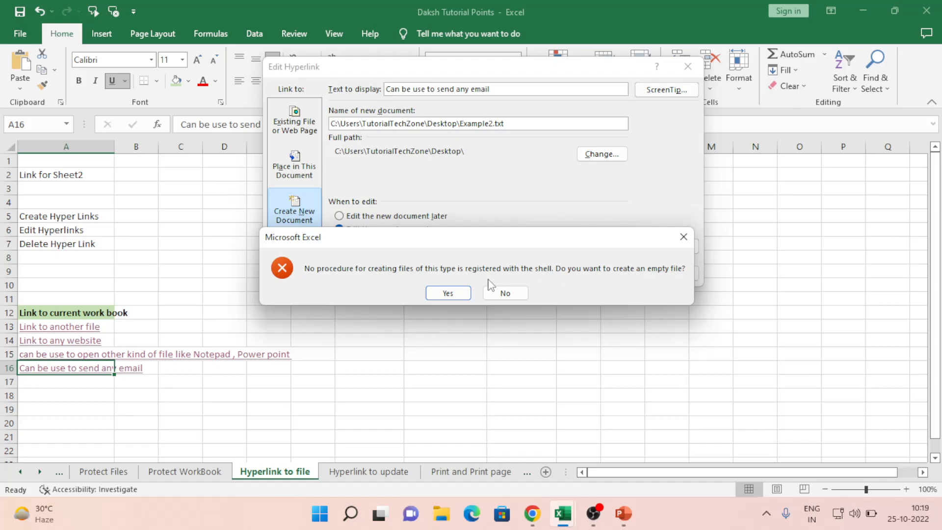
Step: Create empty Example2.txt, type 'Hi these notes are entered during live session on hyperlink', and save it
{"action": "left_click", "coordinate": [448, 293]}
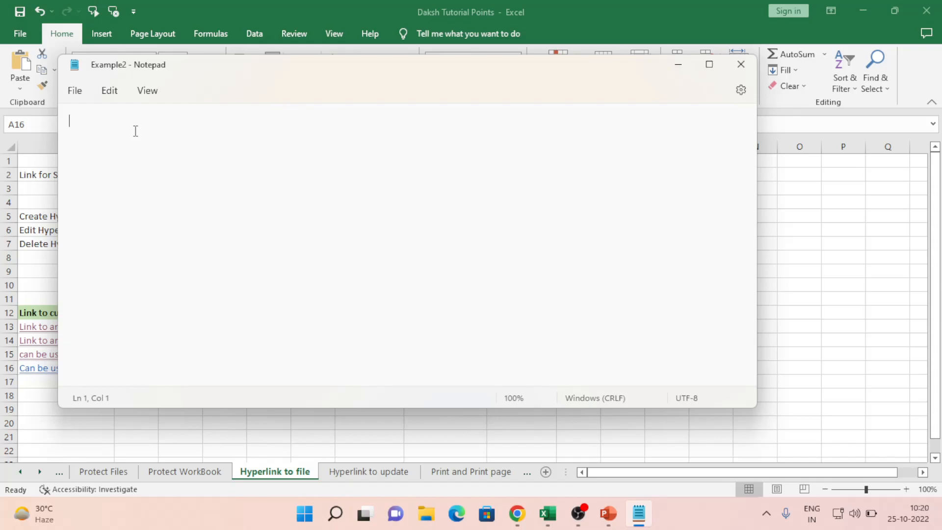
{"action": "type", "text": "Hi this"}
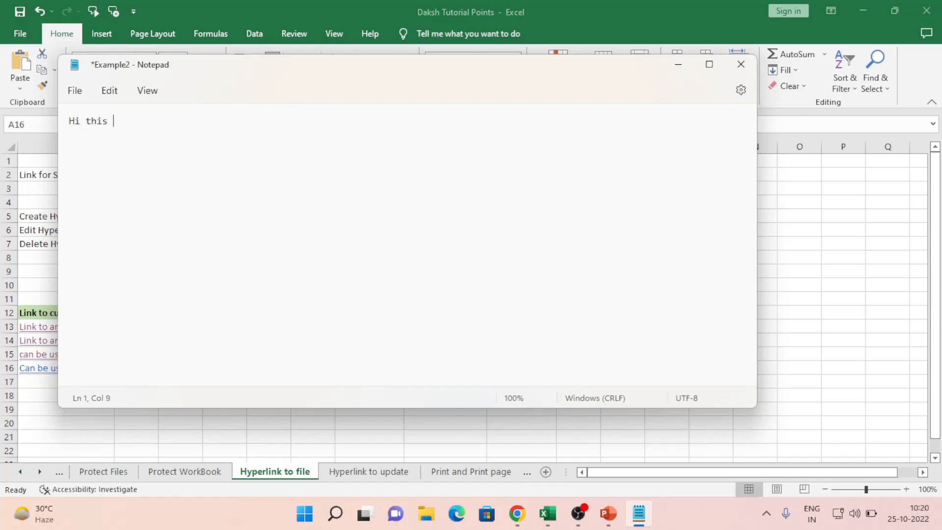
{"action": "key", "text": "BackSpace"}
{"action": "key", "text": "BackSpace"}
{"action": "key", "text": "BackSpace"}
{"action": "type", "text": "ese notes are entered du"}
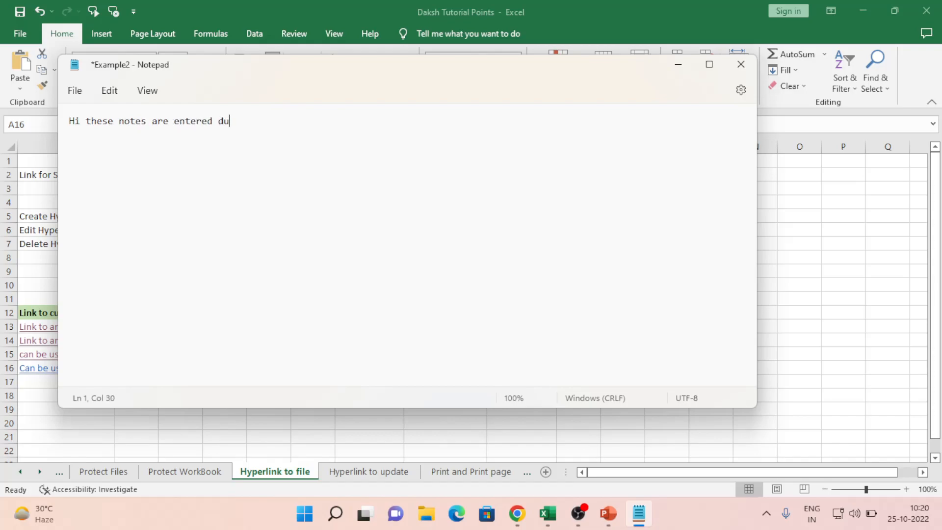
{"action": "type", "text": "ring live session "}
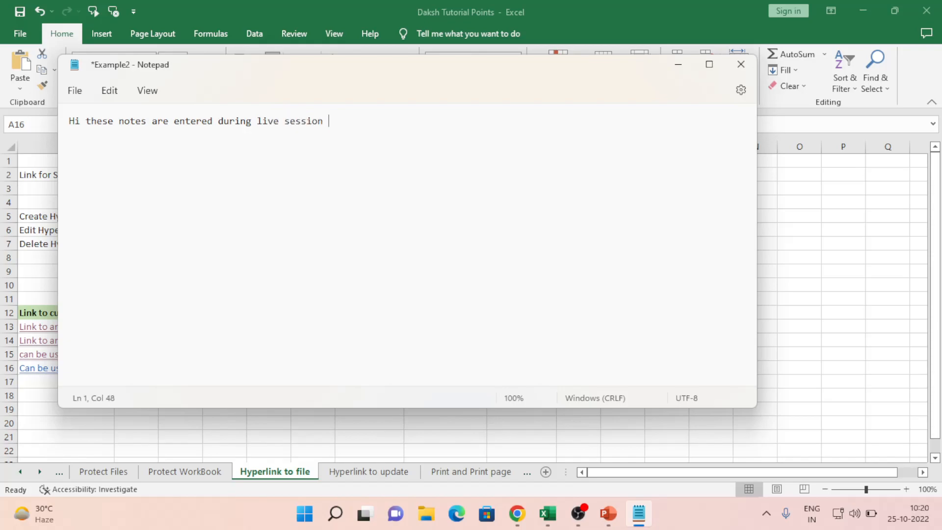
{"action": "type", "text": "on hyperlink"}
{"action": "left_click", "coordinate": [746, 64]}
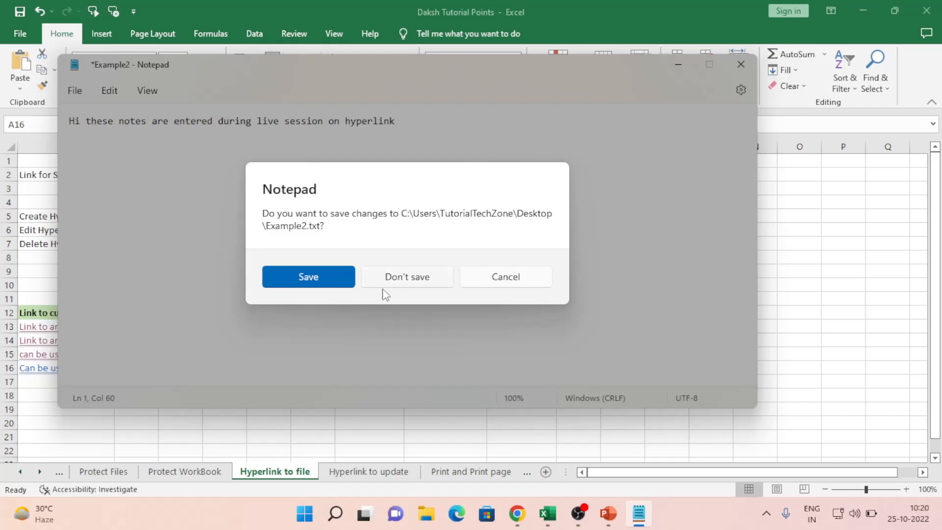
{"action": "left_click", "coordinate": [326, 283]}
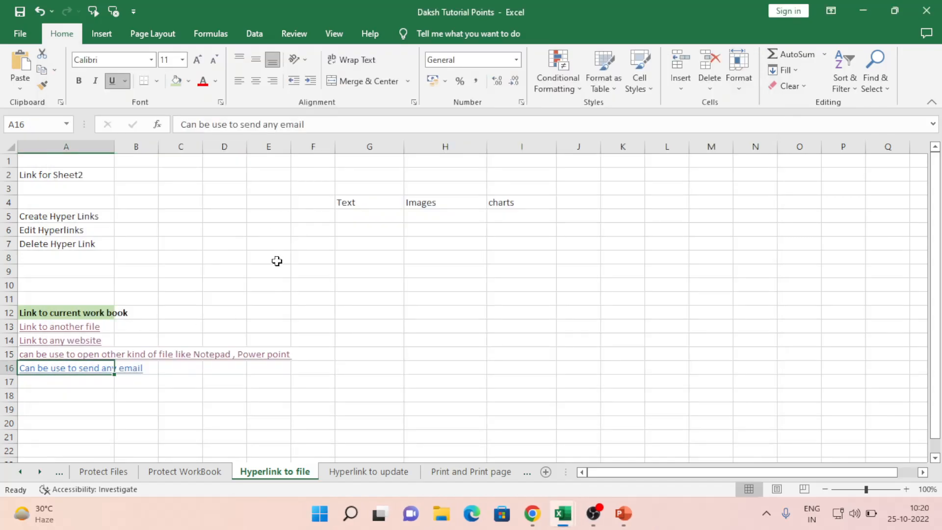
Step: Open Example2.txt from the A16 link and add lines 'dfadfa', 'adaf', 'adf' below the notes
{"action": "left_click", "coordinate": [74, 407]}
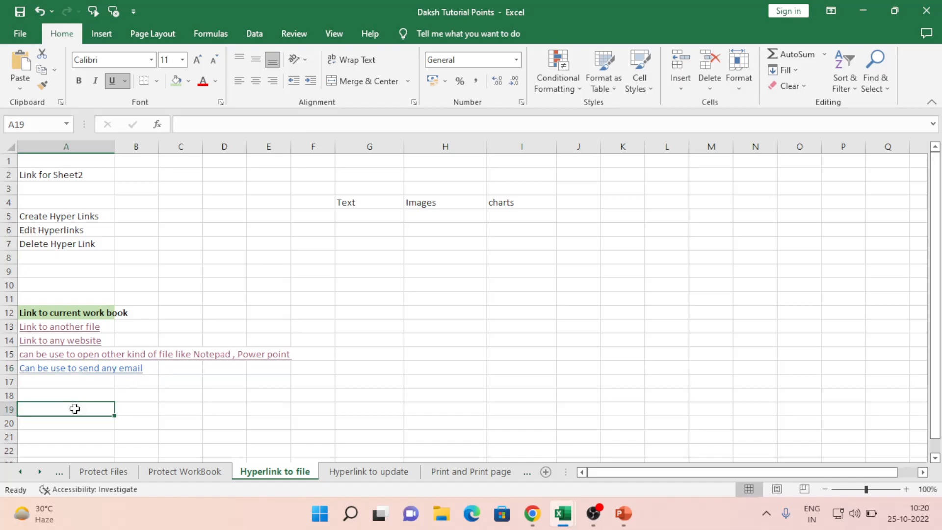
{"action": "left_click", "coordinate": [60, 367]}
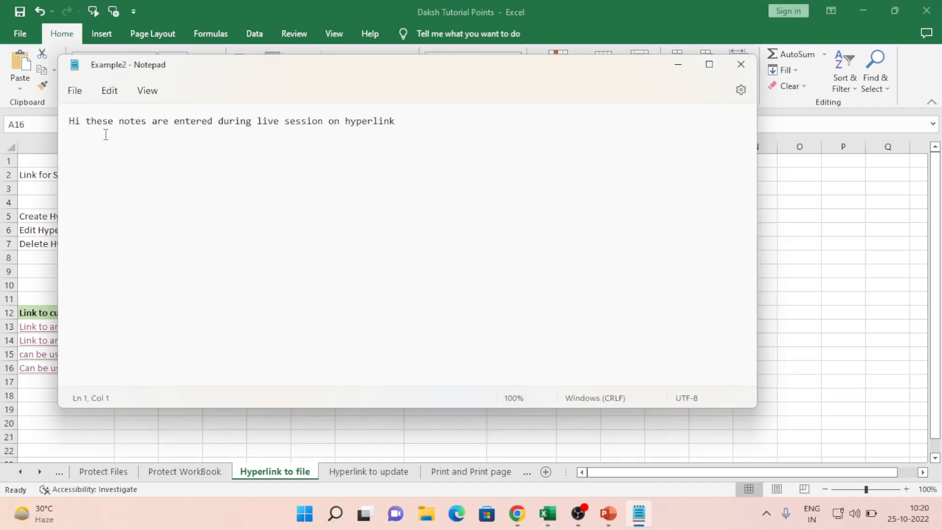
{"action": "left_click_drag", "start_coordinate": [93, 124], "coordinate": [408, 136]}
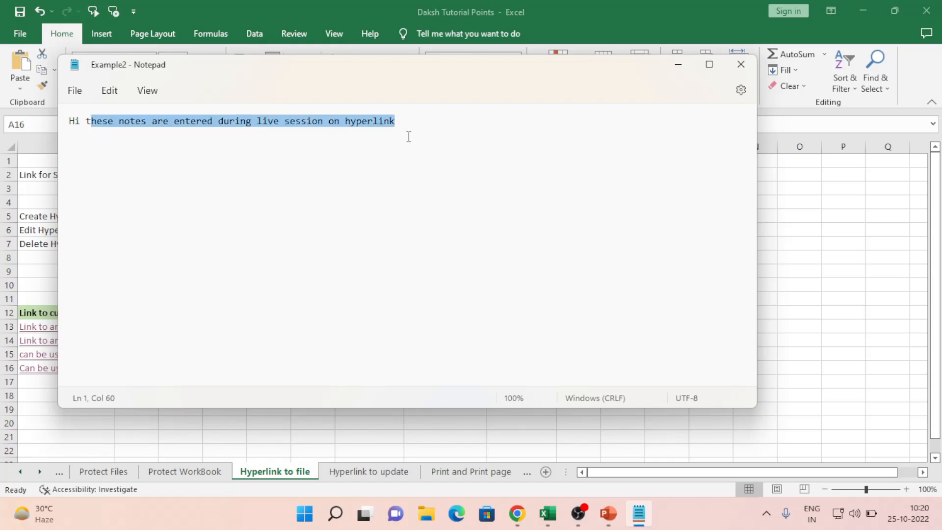
{"action": "left_click", "coordinate": [408, 137]}
{"action": "key", "text": "Return"}
{"action": "type", "text": "dfadfa"}
{"action": "key", "text": "Return"}
{"action": "type", "text": "adaf"}
{"action": "key", "text": "Return"}
{"action": "type", "text": "adf"}
{"action": "key", "text": "Return"}
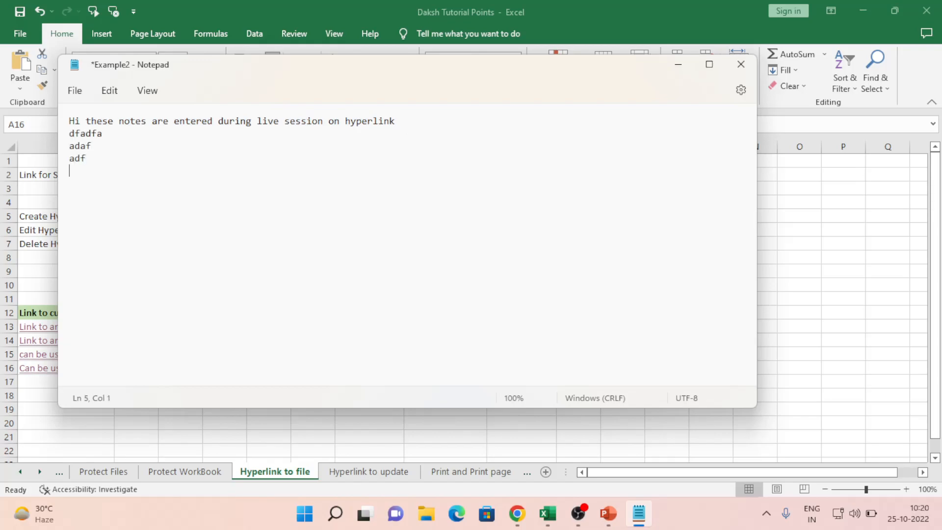
Step: Save the added lines, then reopen Example2.txt from A16 to check them and close it
{"action": "left_click", "coordinate": [745, 67]}
{"action": "left_click", "coordinate": [317, 270]}
{"action": "left_click", "coordinate": [136, 410]}
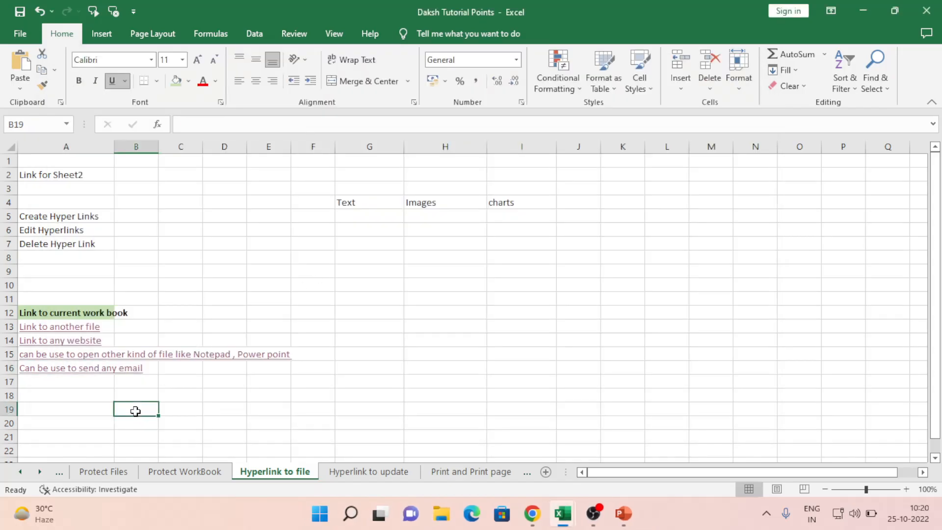
{"action": "left_click", "coordinate": [74, 370]}
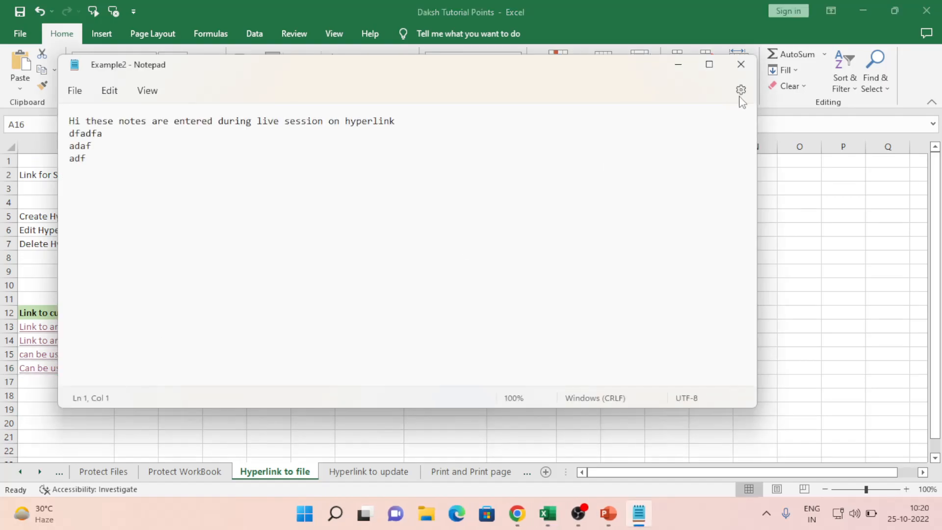
{"action": "left_click", "coordinate": [741, 64]}
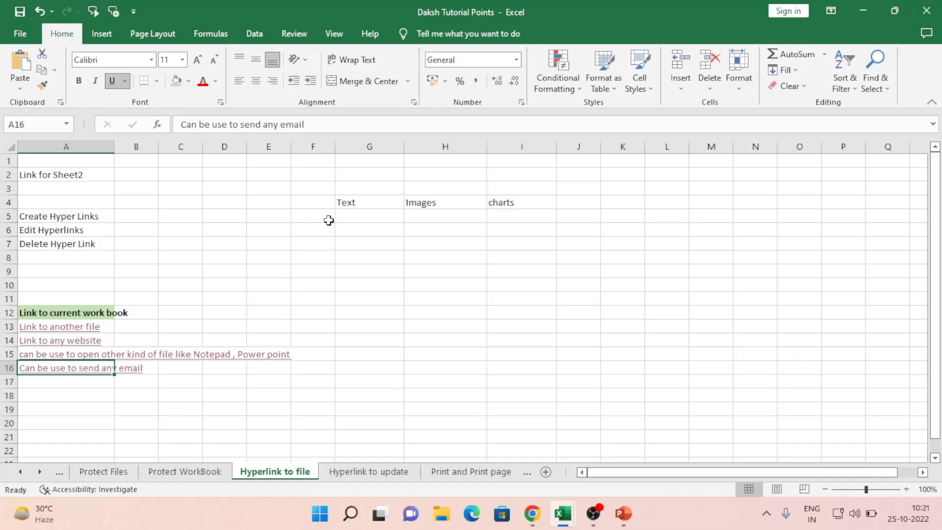
{"action": "left_click", "coordinate": [305, 239]}
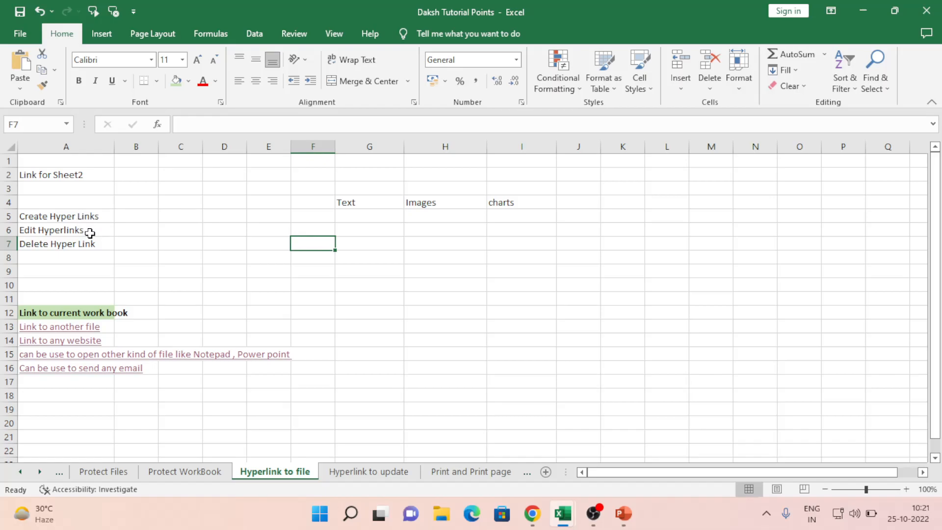
{"action": "left_click_drag", "start_coordinate": [352, 204], "coordinate": [488, 310]}
{"action": "left_click", "coordinate": [235, 218]}
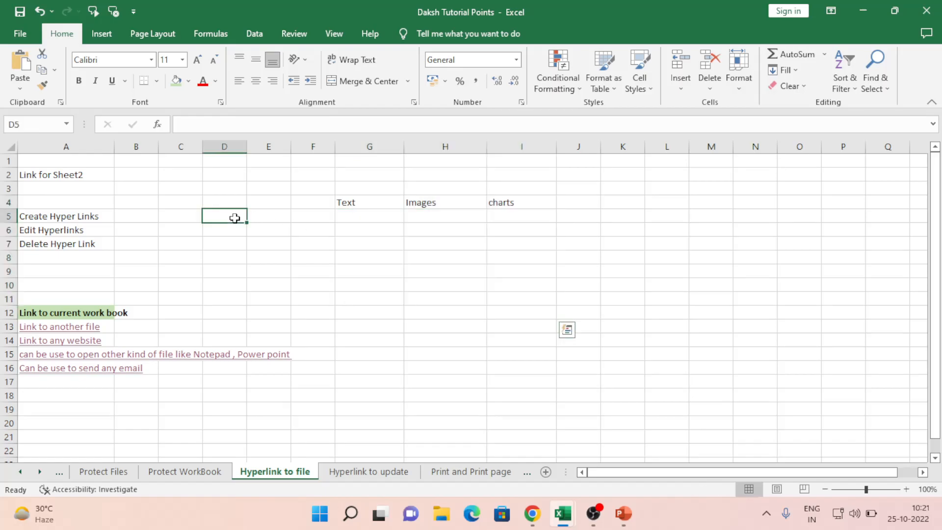
{"action": "left_click_drag", "start_coordinate": [148, 184], "coordinate": [280, 289]}
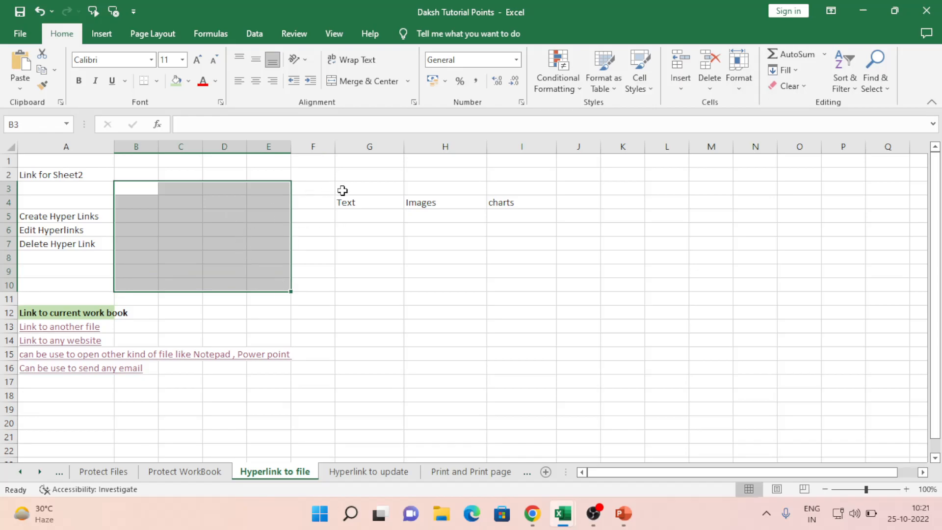
{"action": "left_click", "coordinate": [359, 202]}
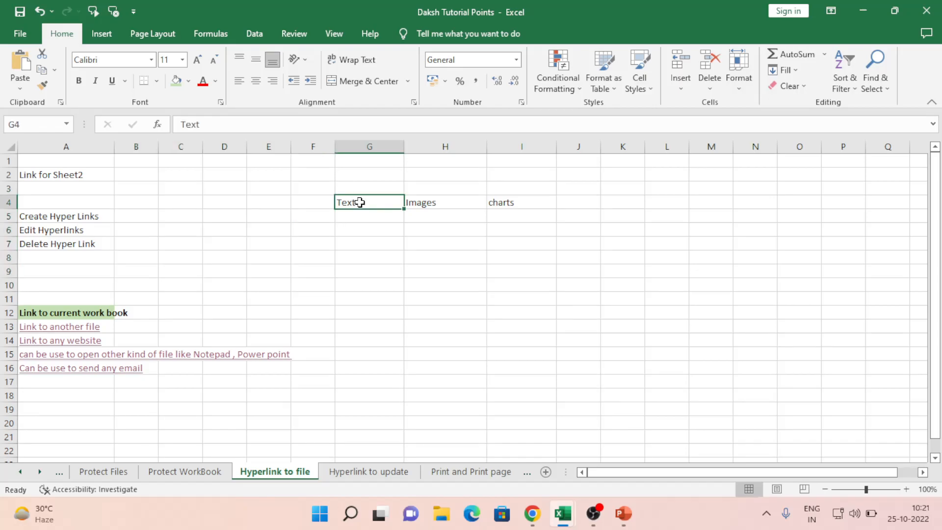
{"action": "key", "text": "Right"}
{"action": "key", "text": "Right"}
{"action": "key", "text": "Left"}
{"action": "key", "text": "Left"}
{"action": "key", "text": "Left"}
{"action": "key", "text": "Left"}
{"action": "key", "text": "Left"}
{"action": "key", "text": "Down"}
{"action": "key", "text": "Down"}
{"action": "key", "text": "Down"}
{"action": "key", "text": "Down"}
{"action": "key", "text": "Left"}
{"action": "key", "text": "Left"}
{"action": "key", "text": "Left"}
{"action": "key", "text": "Down"}
{"action": "key", "text": "Down"}
{"action": "key", "text": "Down"}
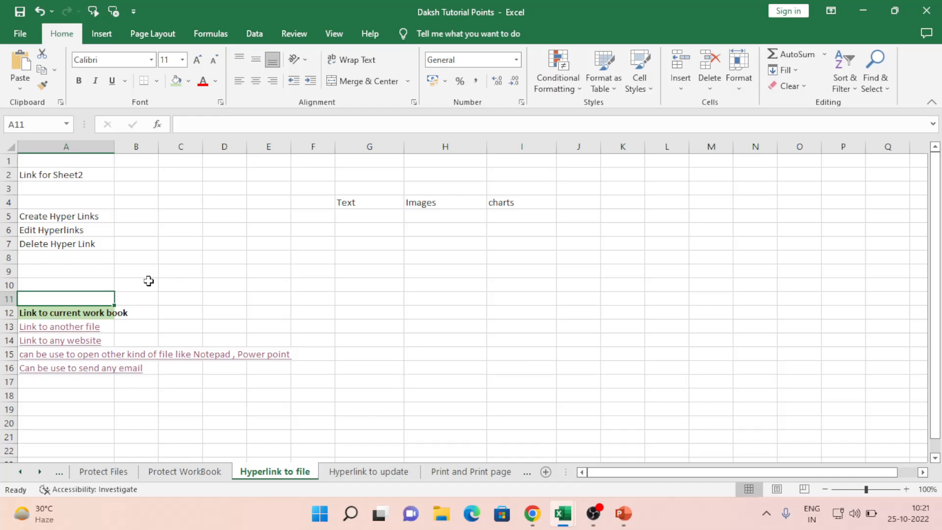
{"action": "left_click", "coordinate": [66, 313]}
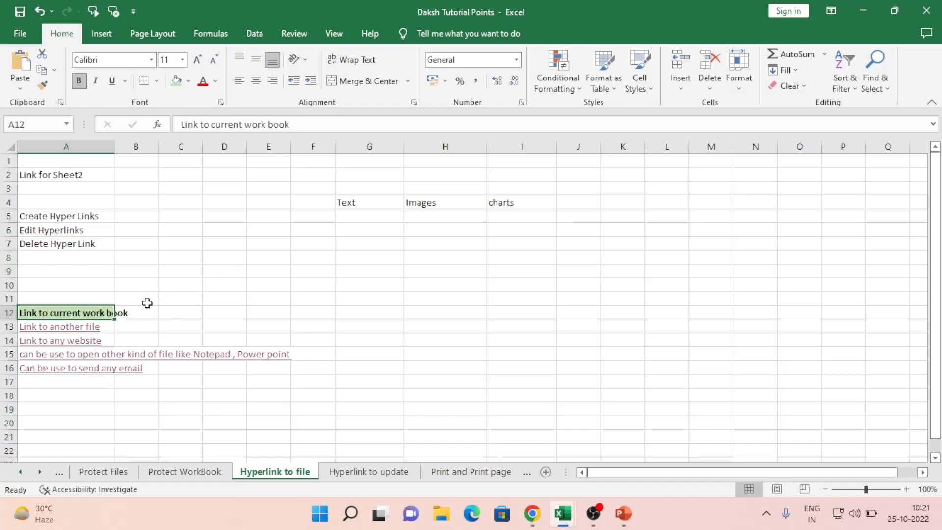
{"action": "left_click", "coordinate": [127, 340]}
{"action": "key", "text": "Down"}
{"action": "key", "text": "Up"}
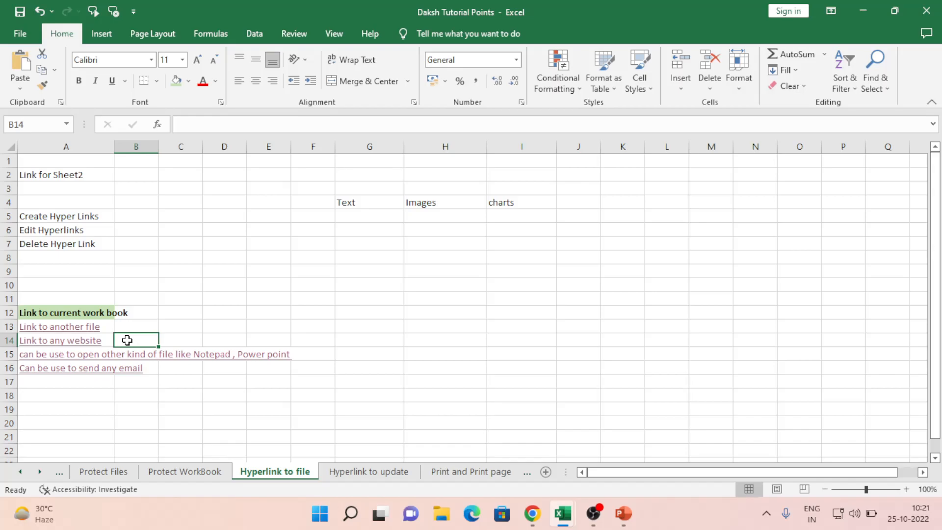
{"action": "key", "text": "Down"}
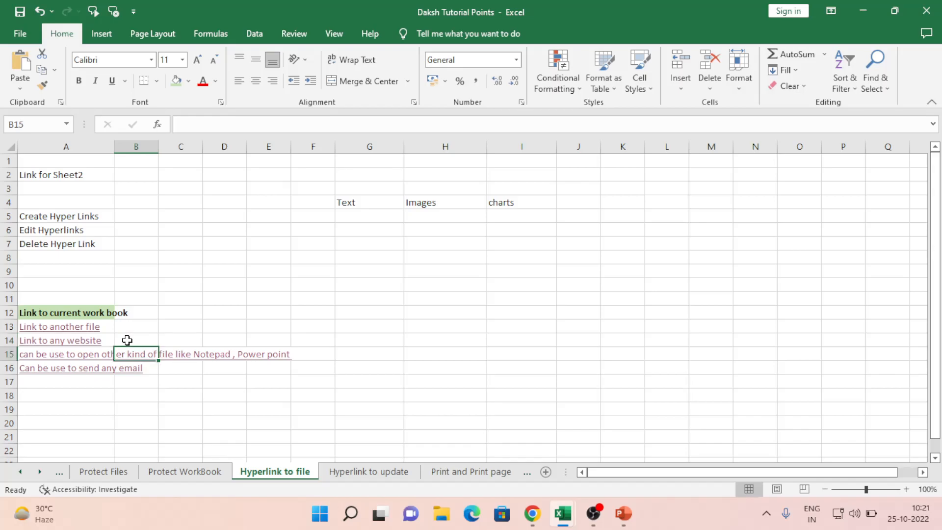
{"action": "key", "text": "Down"}
{"action": "key", "text": "Up"}
{"action": "key", "text": "Down"}
{"action": "key", "text": "Left"}
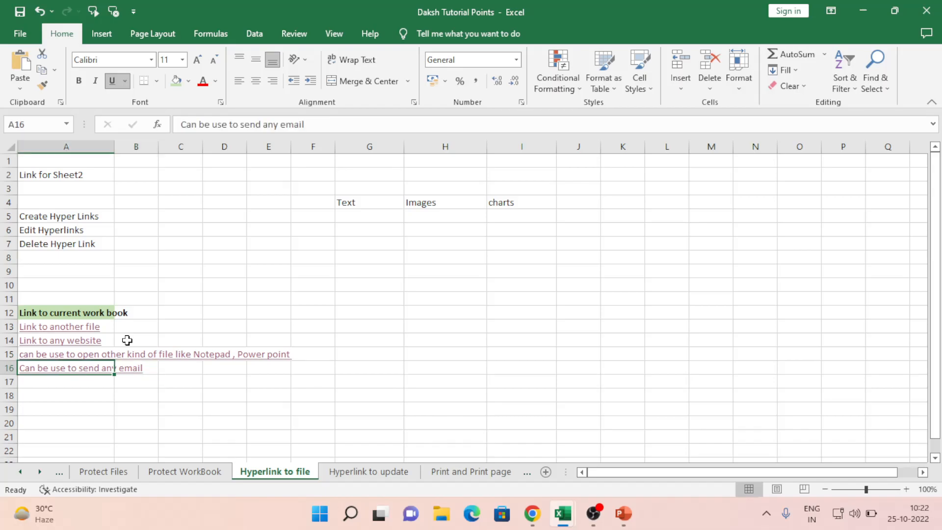
{"action": "key", "text": "Right"}
{"action": "key", "text": "Up"}
{"action": "key", "text": "Up"}
{"action": "key", "text": "Up"}
{"action": "key", "text": "Up"}
{"action": "key", "text": "Up"}
{"action": "key", "text": "Up"}
{"action": "key", "text": "Up"}
{"action": "key", "text": "Up"}
{"action": "key", "text": "Up"}
{"action": "key", "text": "Up"}
{"action": "key", "text": "Up"}
{"action": "key", "text": "Up"}
{"action": "key", "text": "Up"}
{"action": "key", "text": "Up"}
{"action": "key", "text": "Up"}
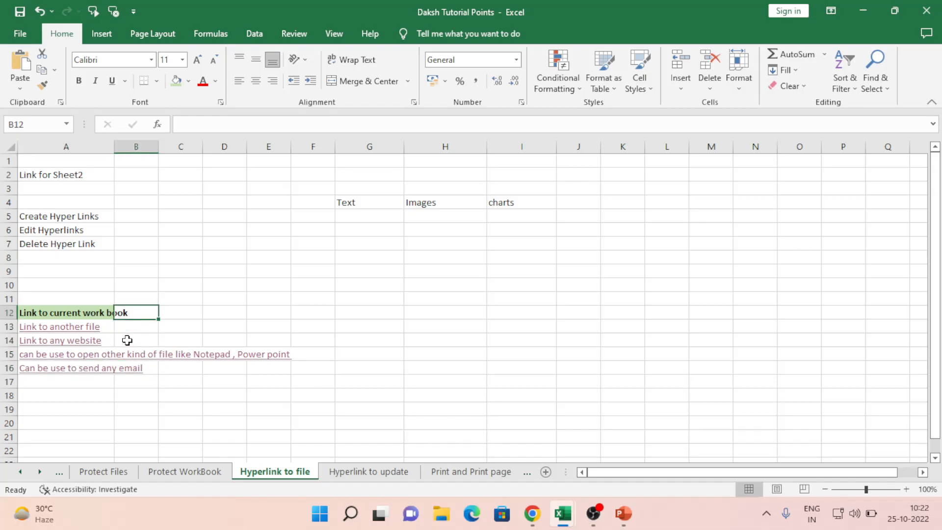